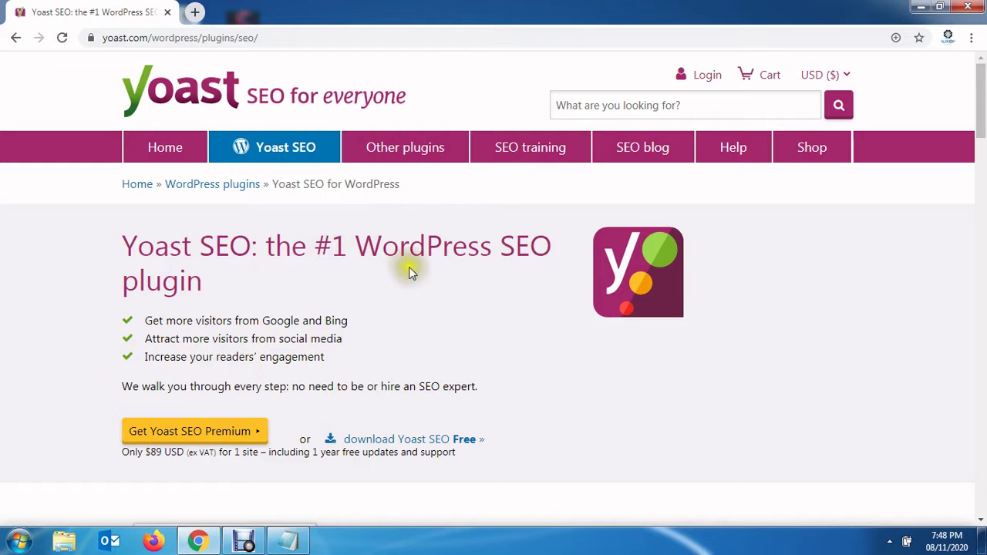
Examine the feature comparison between the Premium and free versions on the Yoast SEO product page
scroll(232, 395, down, 1)
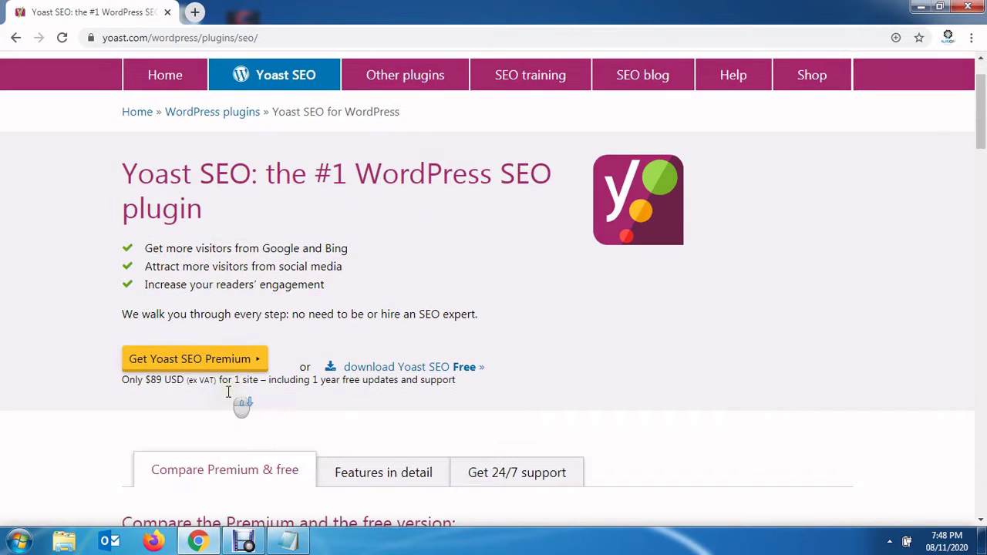
scroll(266, 374, down, 1)
scroll(269, 375, down, 1)
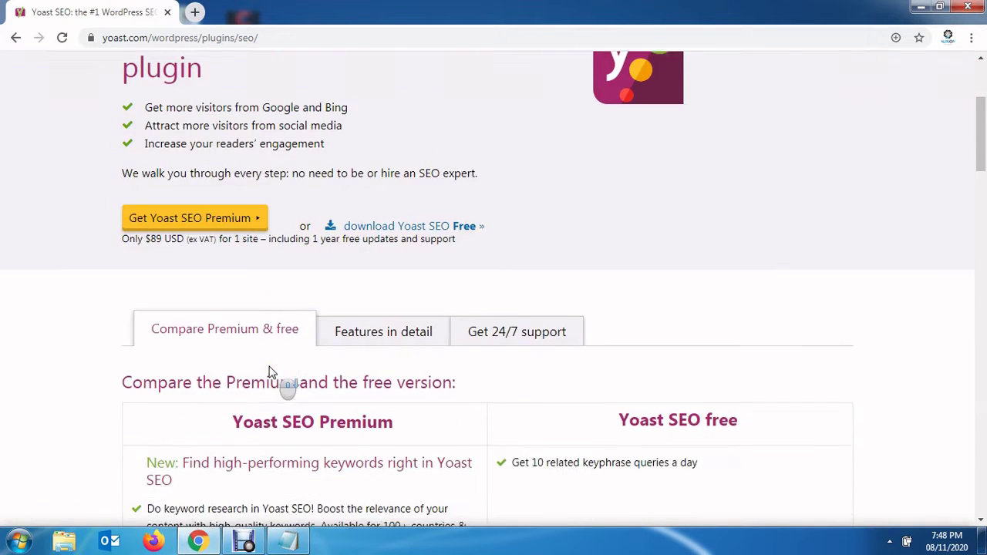
scroll(269, 374, down, 2)
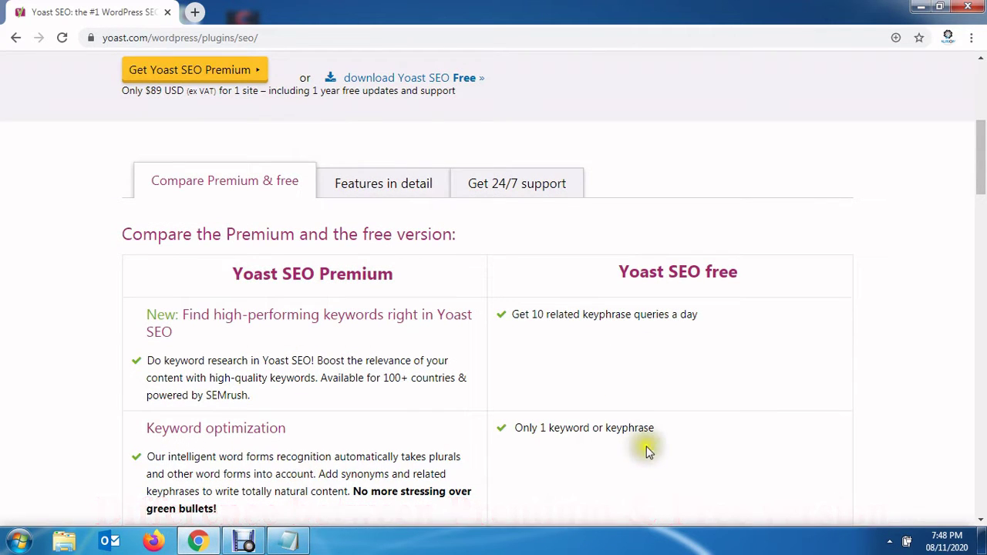
scroll(649, 453, down, 3)
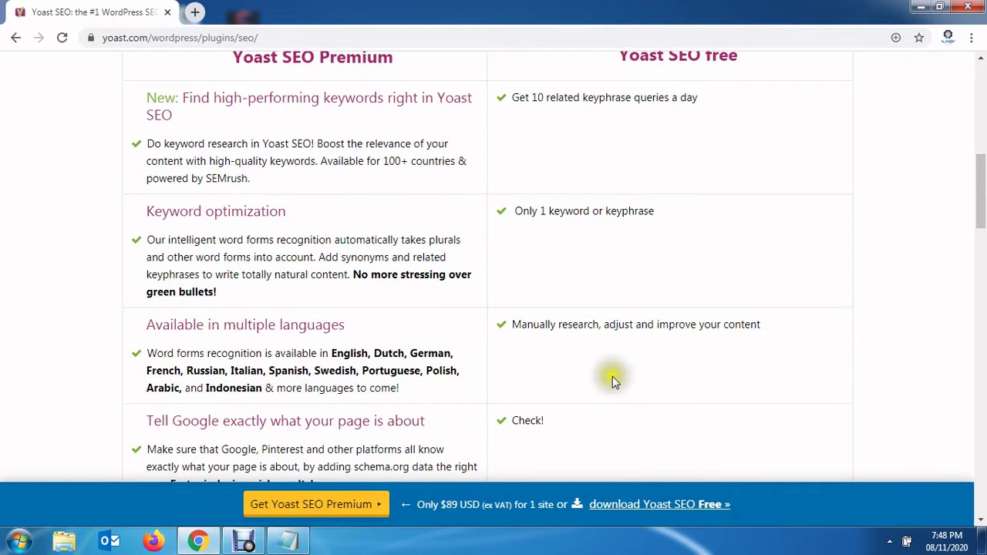
scroll(612, 379, down, 2)
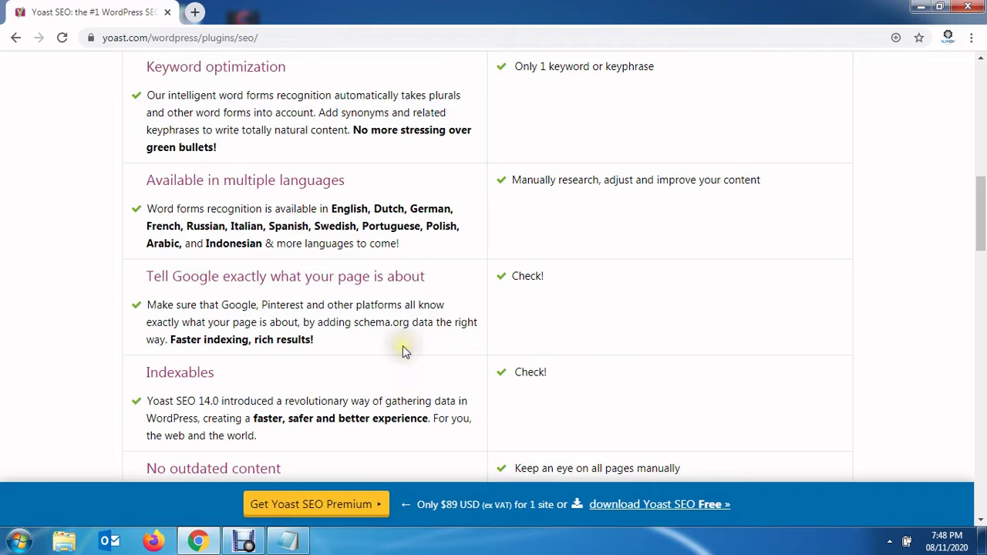
scroll(582, 379, down, 2)
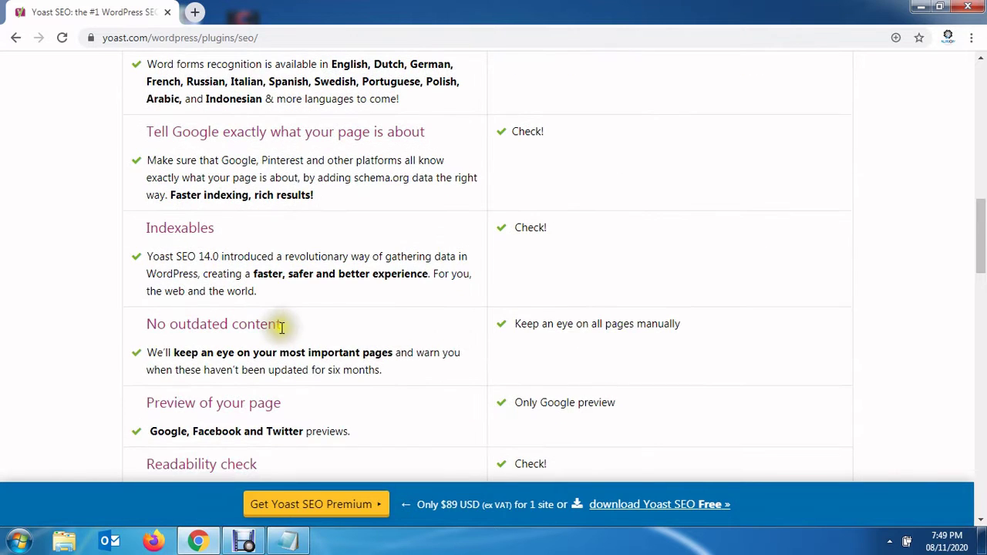
scroll(542, 309, down, 2)
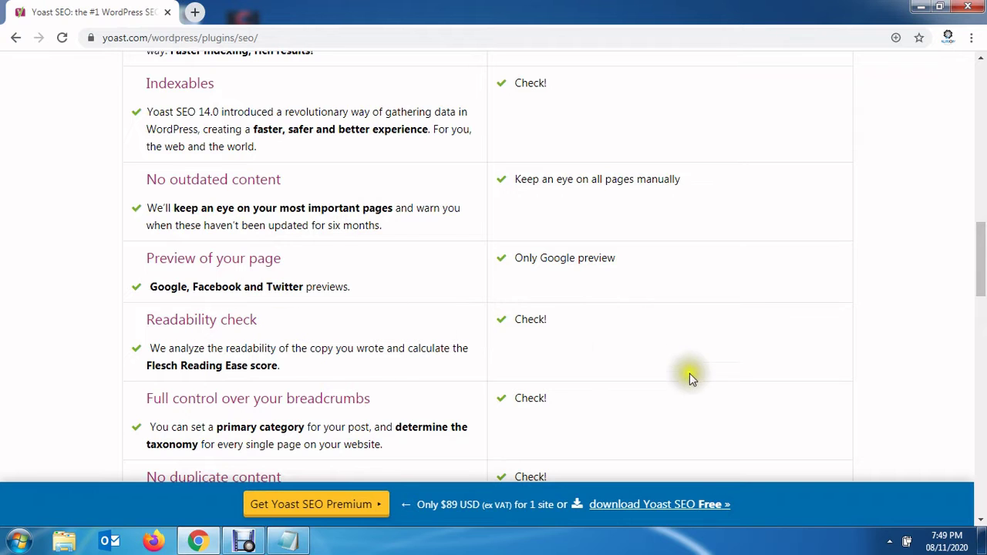
scroll(494, 347, down, 4)
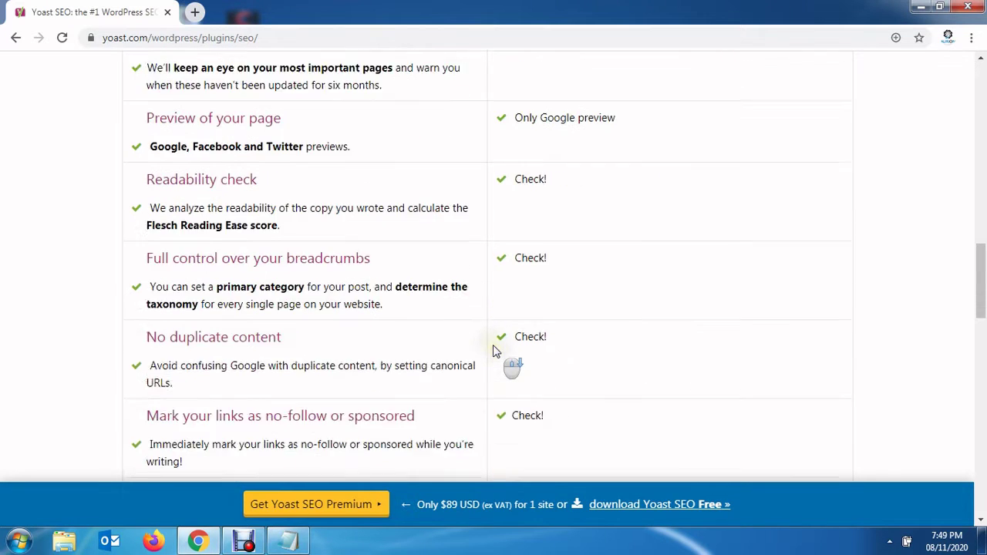
scroll(494, 347, down, 1)
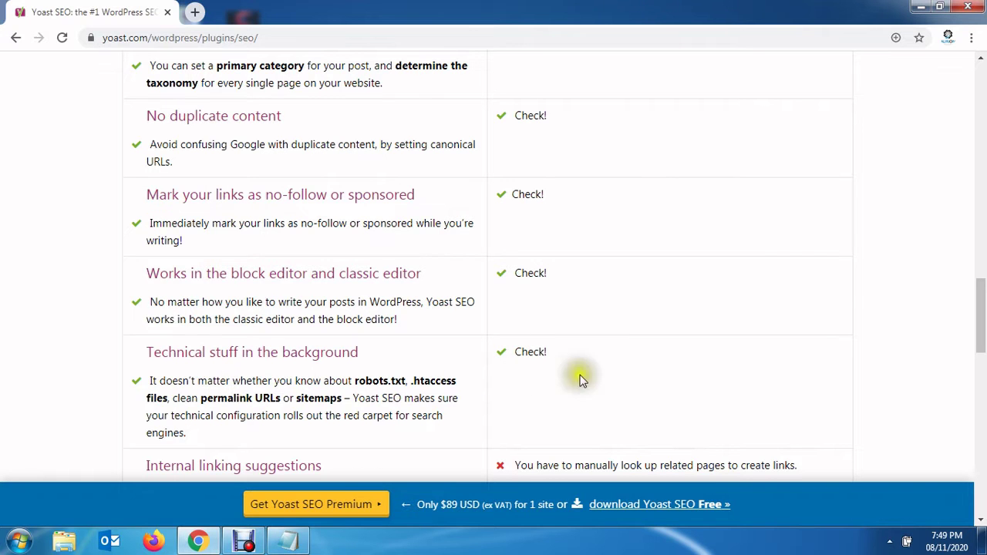
scroll(602, 319, down, 4)
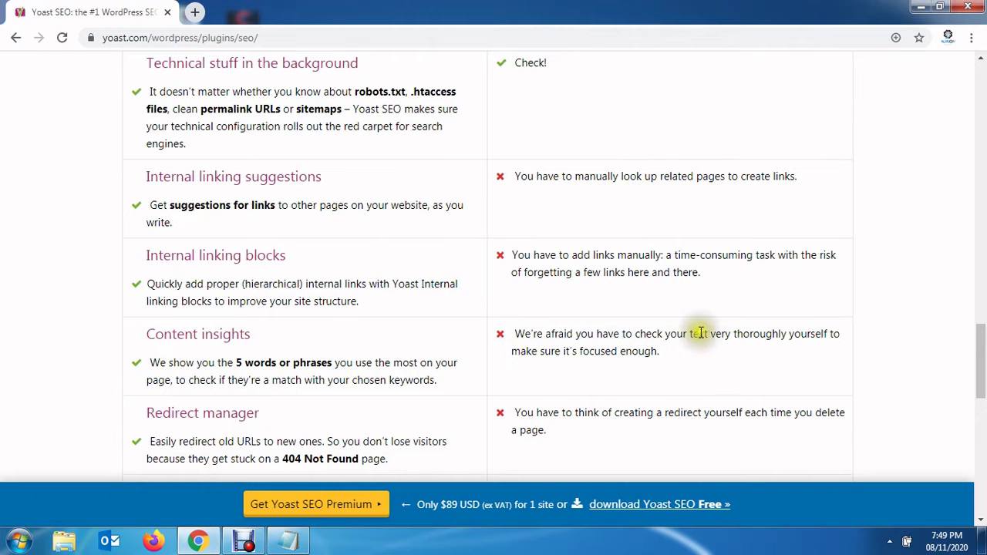
scroll(617, 463, down, 2)
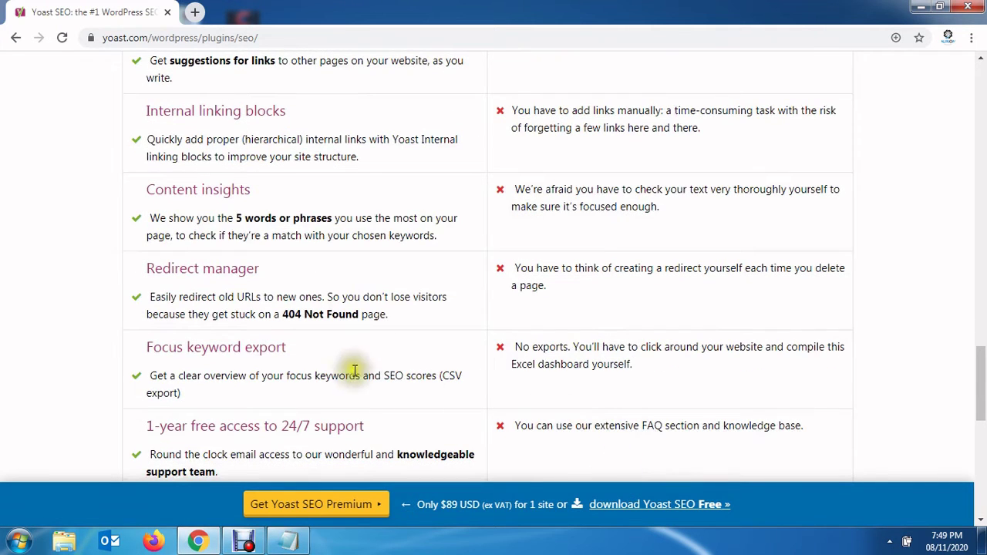
scroll(540, 397, down, 3)
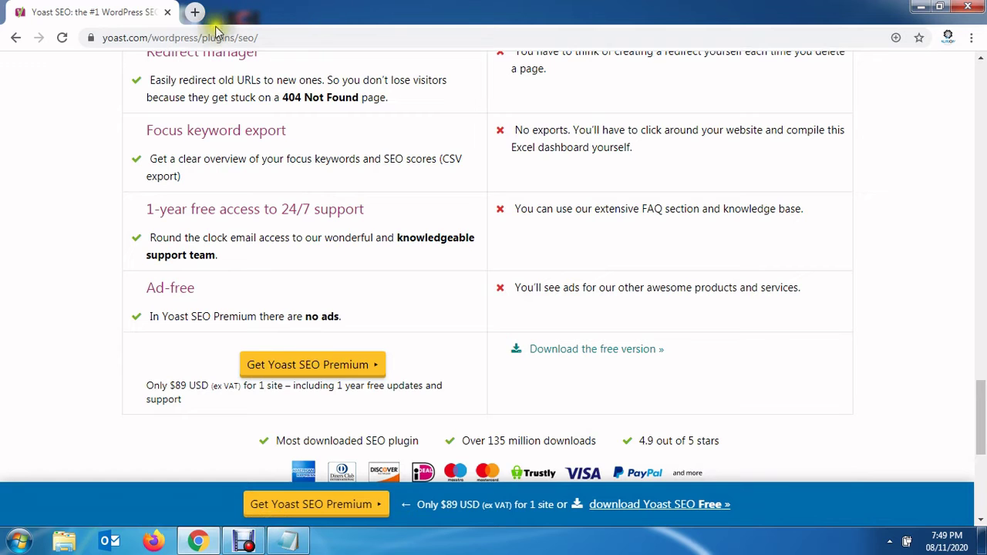
Switch to the site's WordPress admin dashboard and open the Premium page of the Yoast SEO plugin
click(272, 36)
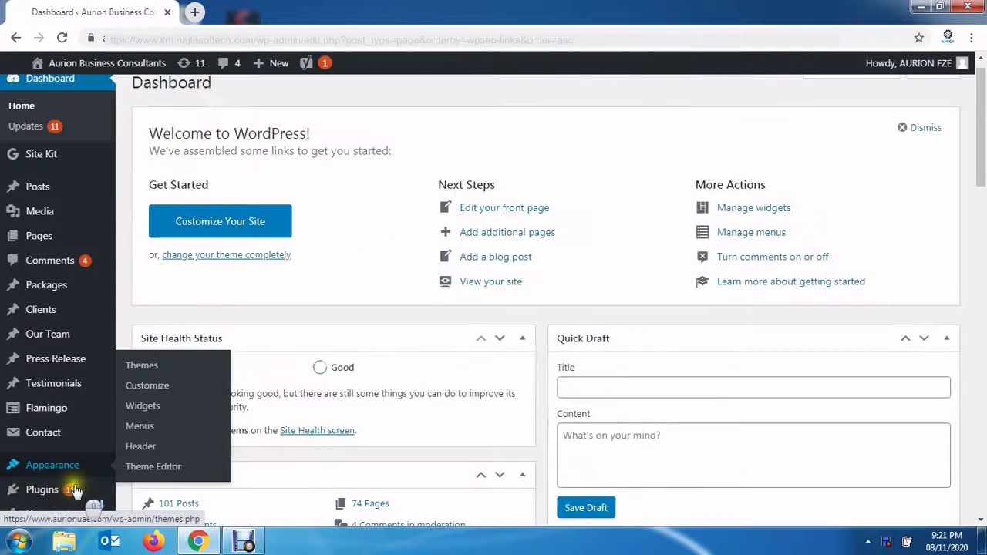
scroll(66, 489, down, 5)
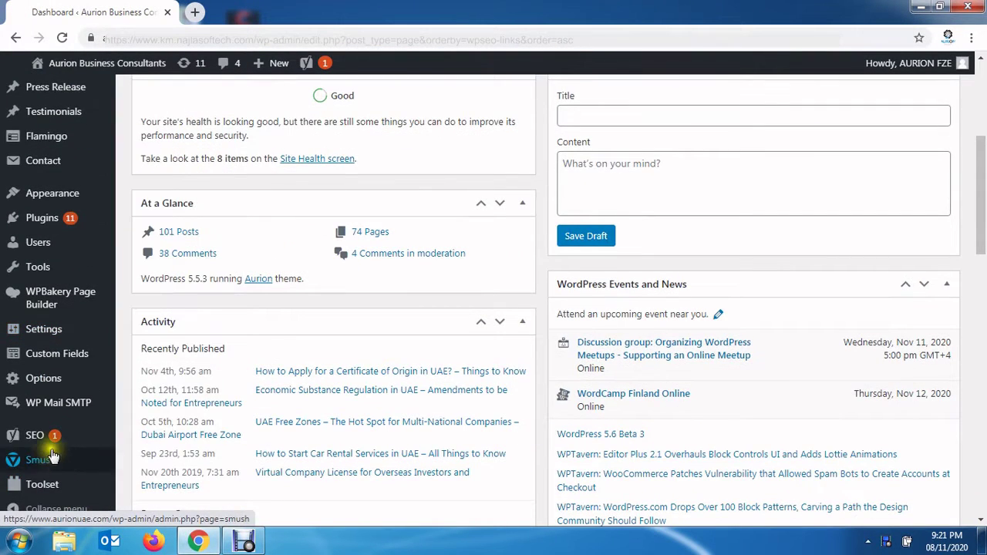
mouse_move(46, 442)
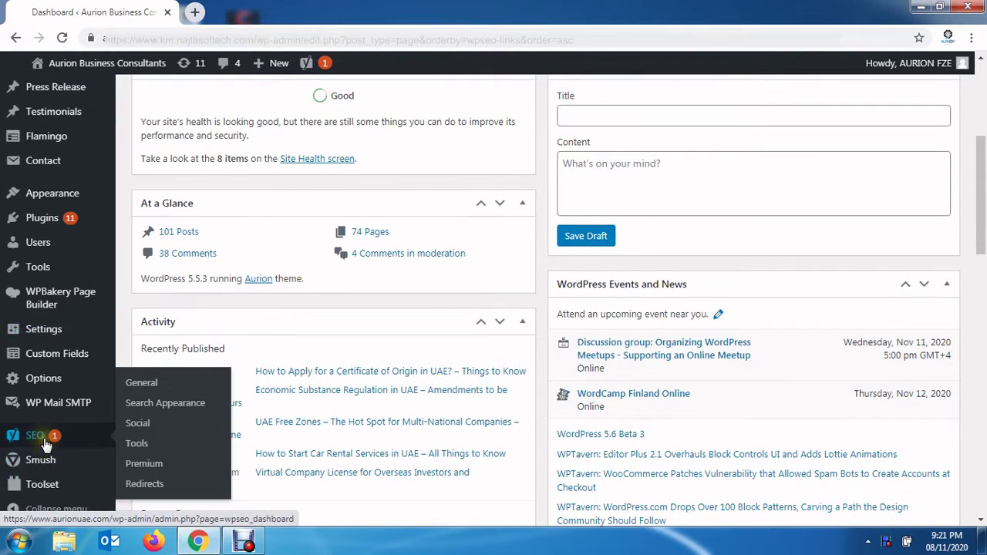
click(147, 466)
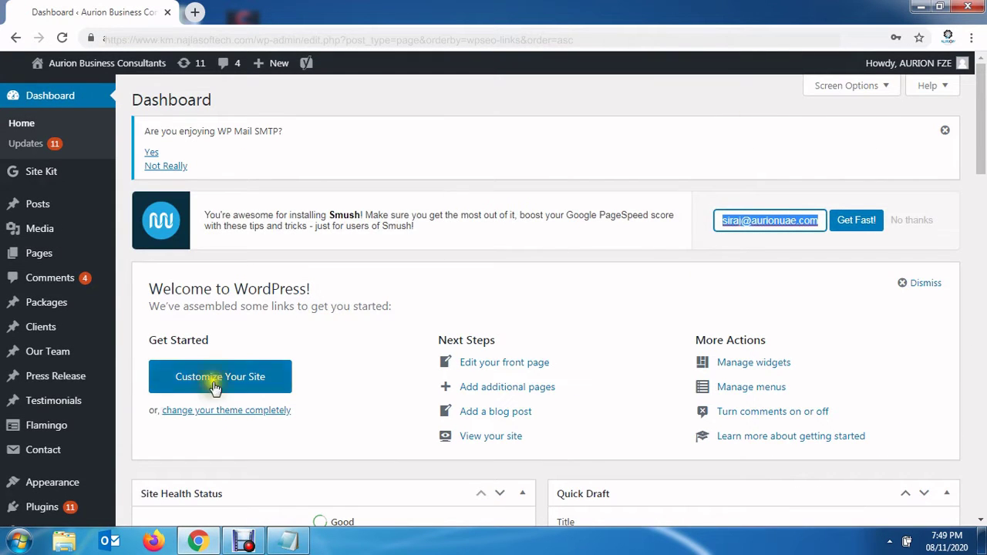
Open the General settings of Yoast SEO and review the problems and notifications on its dashboard
mouse_move(33, 412)
scroll(33, 417, down, 5)
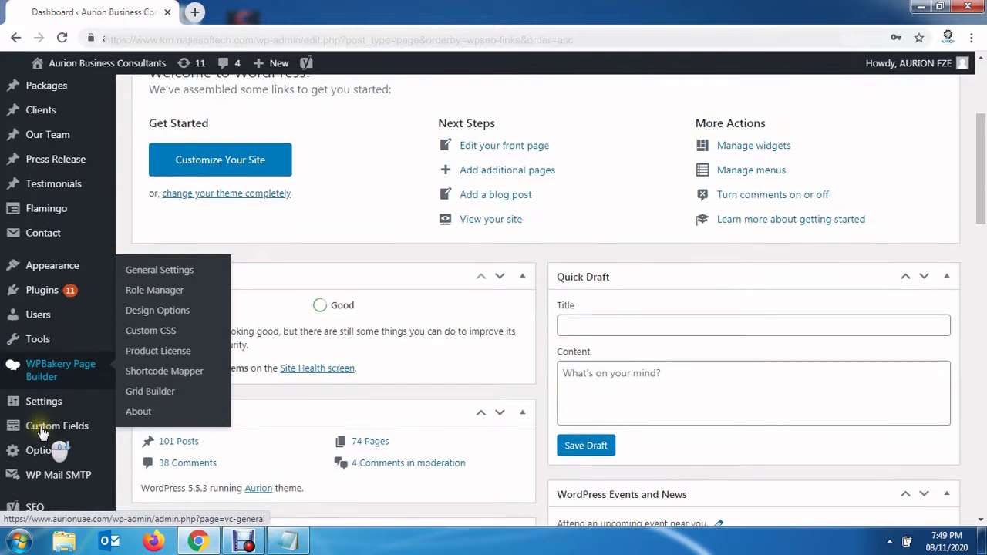
scroll(44, 434, down, 5)
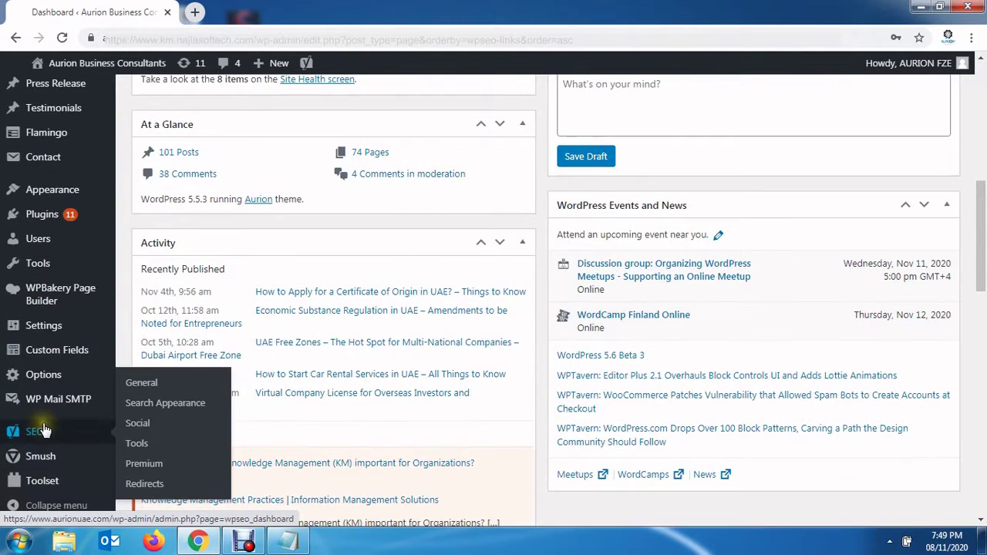
click(142, 384)
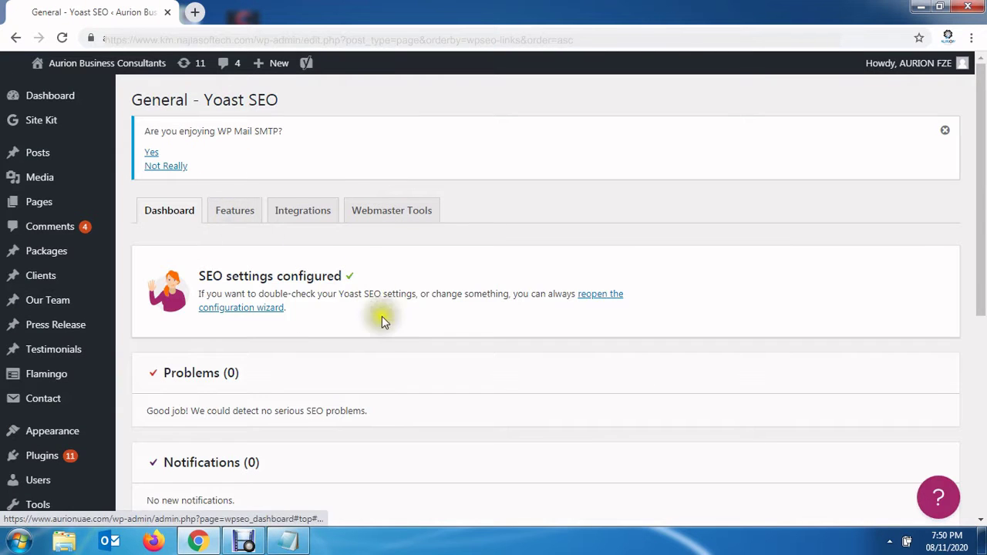
scroll(381, 319, down, 3)
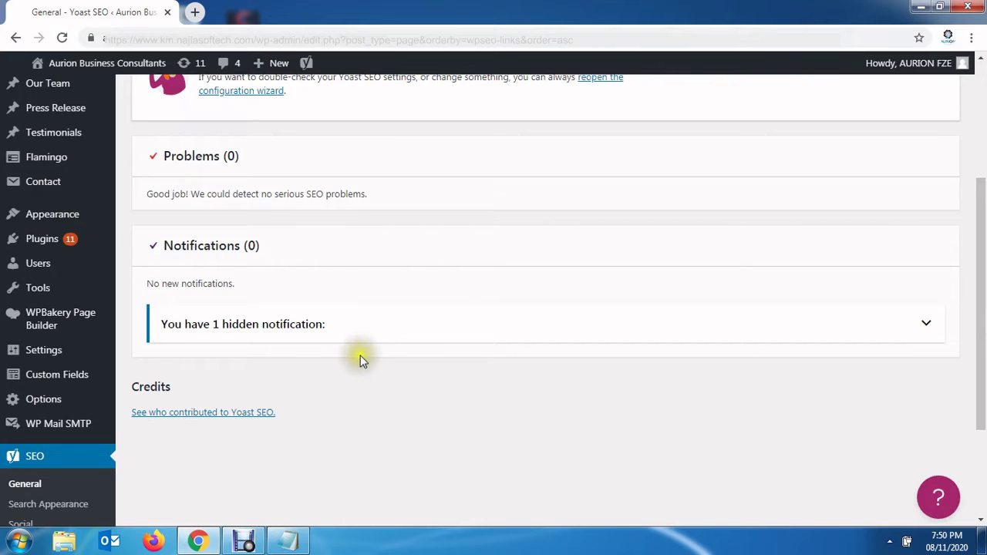
scroll(358, 353, up, 2)
Review the full list of feature switches in the General settings, from SEO analysis to the REST API head endpoint
click(244, 149)
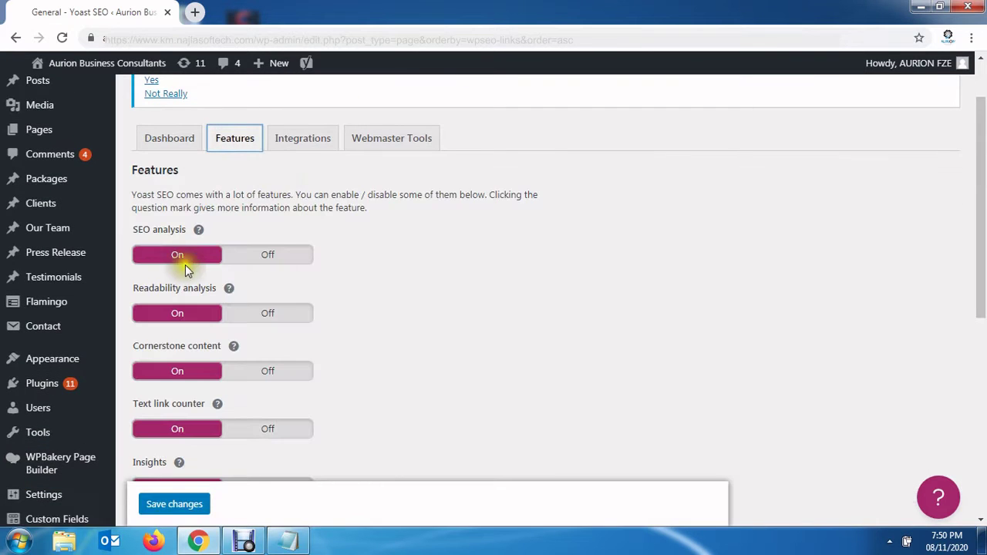
scroll(189, 291, down, 1)
scroll(183, 287, down, 1)
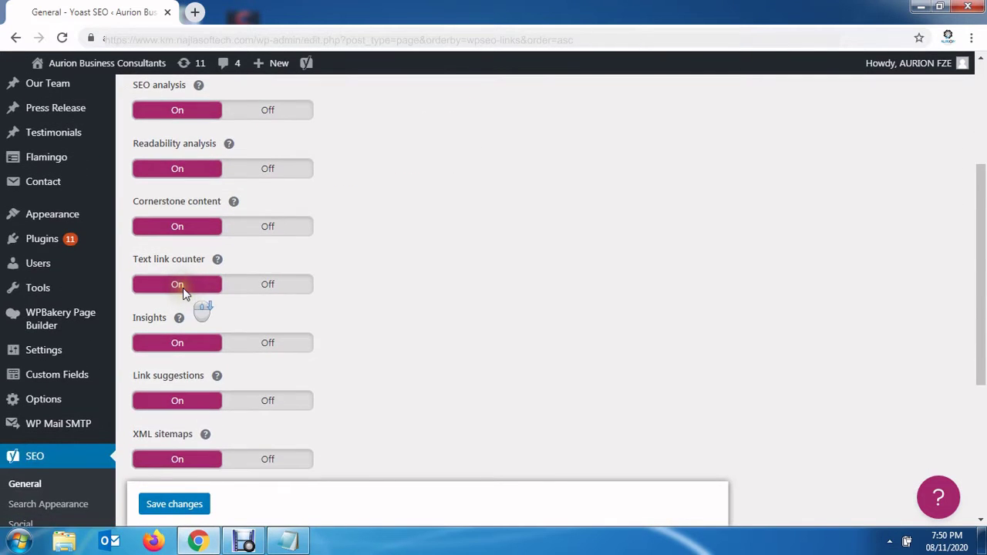
scroll(183, 292, down, 2)
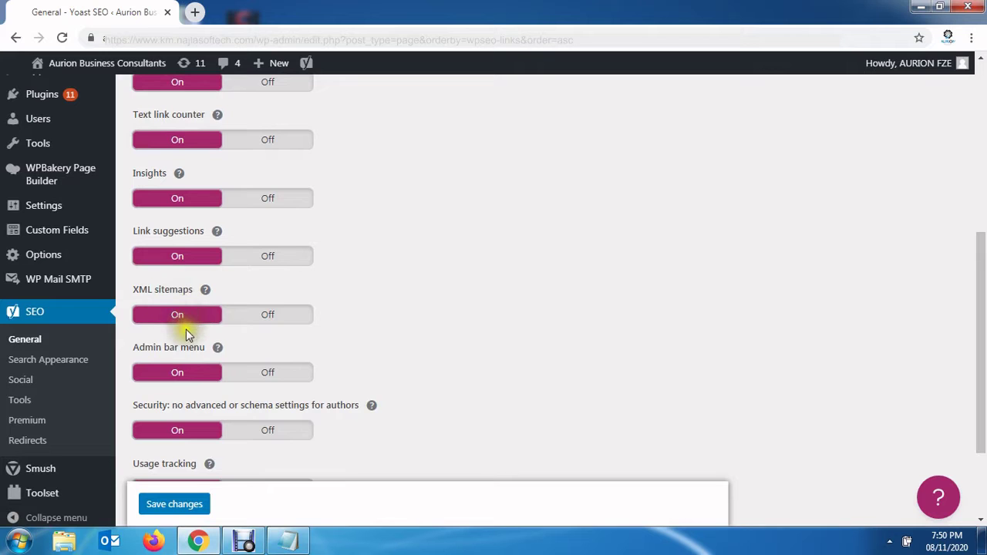
scroll(186, 331, down, 2)
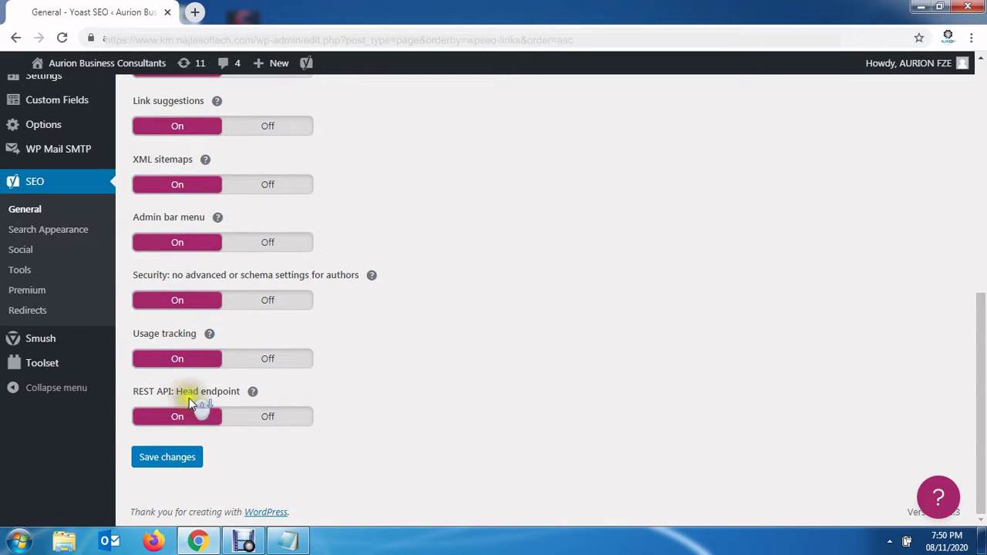
scroll(263, 333, up, 6)
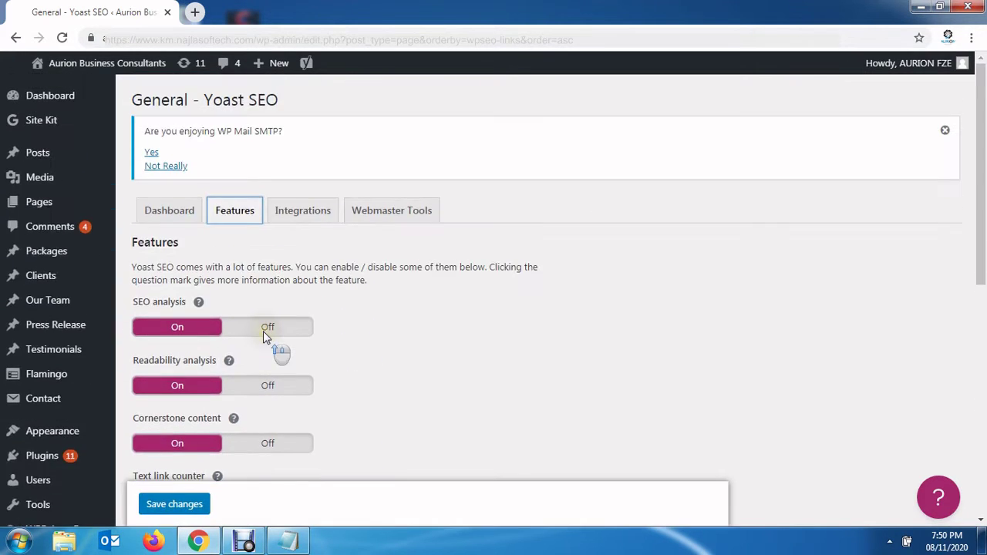
Review the third-party integrations and the Webmaster Tools verification fields in the General settings
click(295, 208)
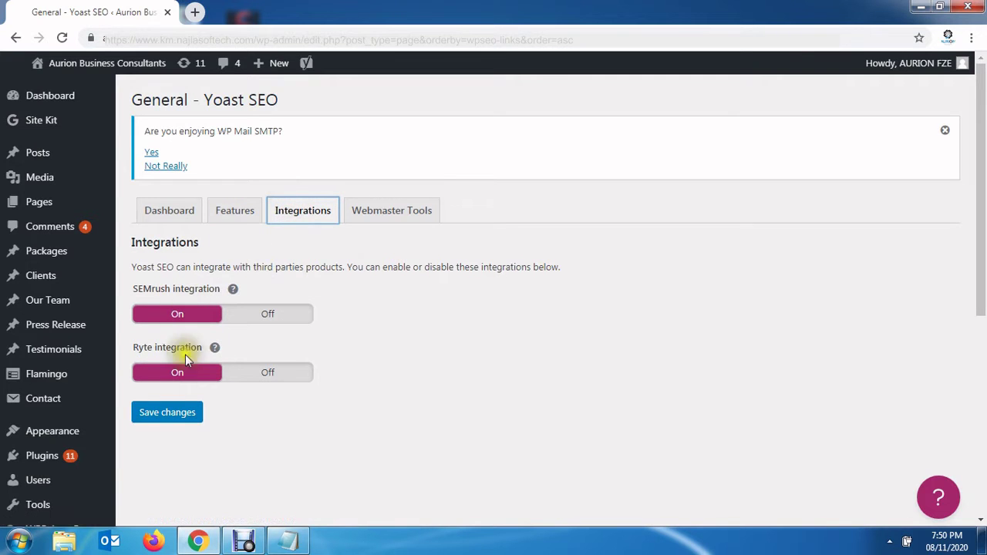
click(370, 214)
scroll(307, 272, down, 1)
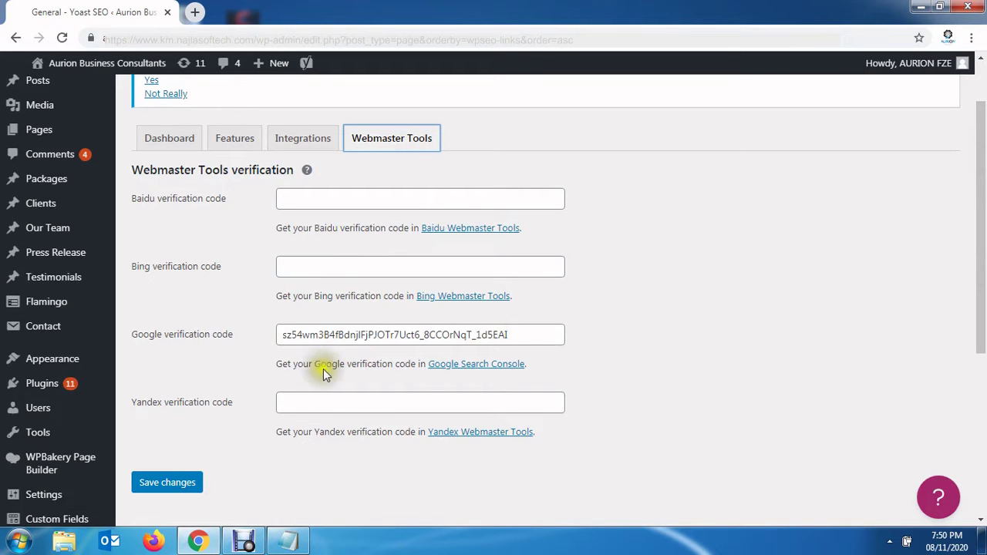
Open the Yoast SEO Social settings and review the organization's accounts and the Facebook, Twitter and Pinterest options
scroll(323, 374, down, 2)
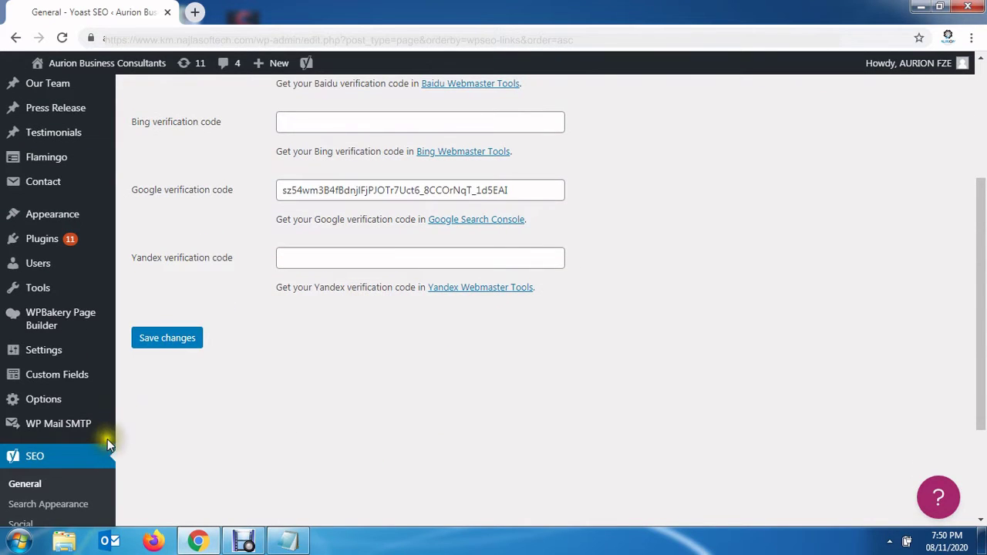
scroll(89, 478, down, 2)
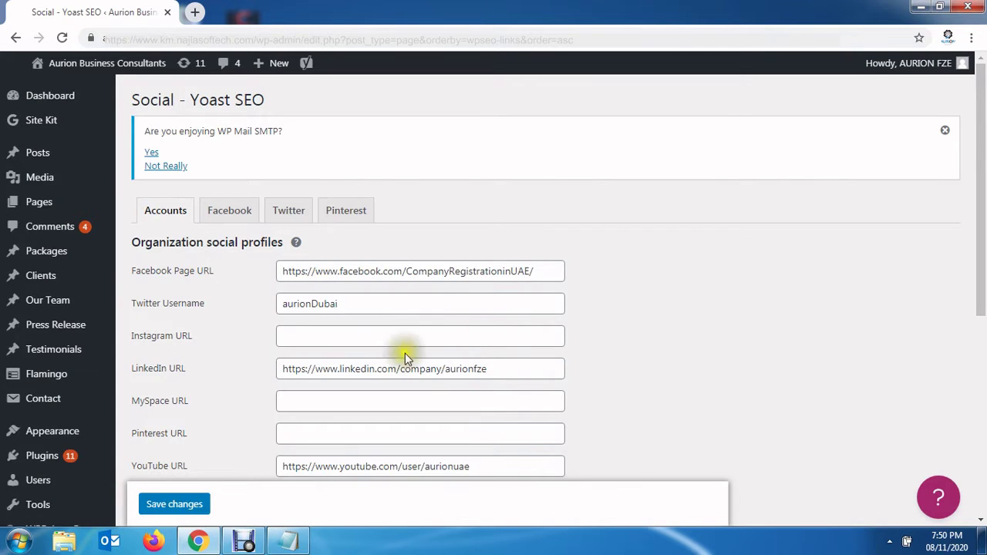
scroll(420, 359, down, 2)
scroll(282, 240, up, 1)
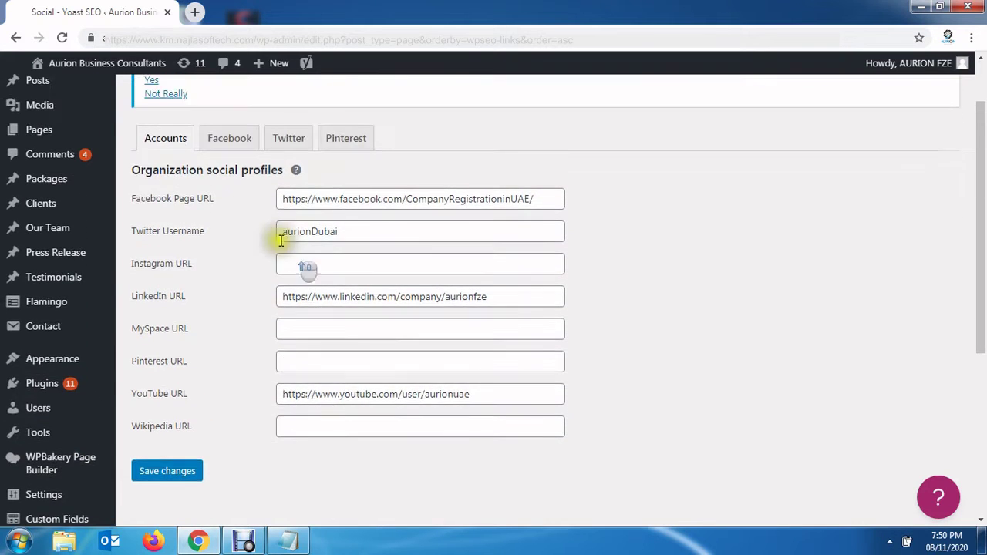
click(226, 138)
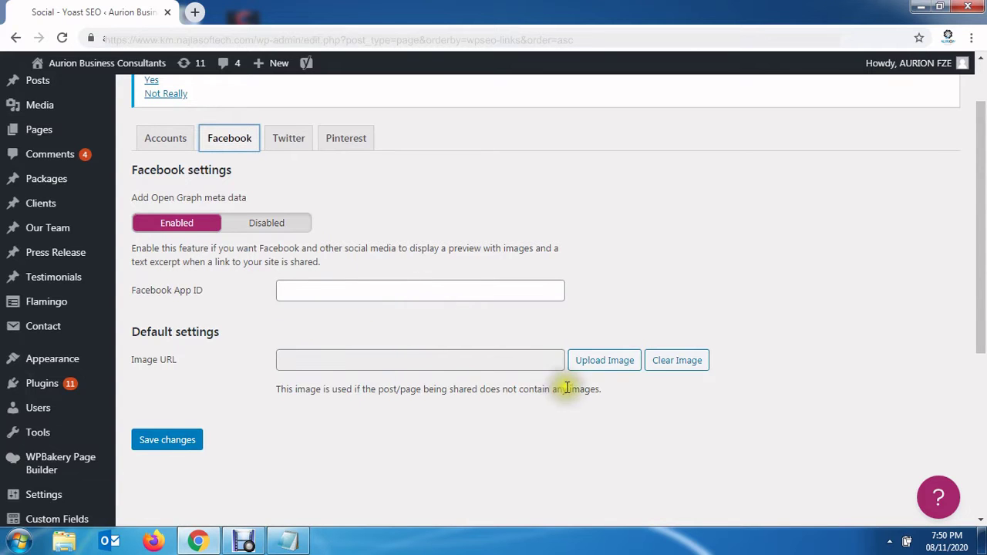
click(290, 139)
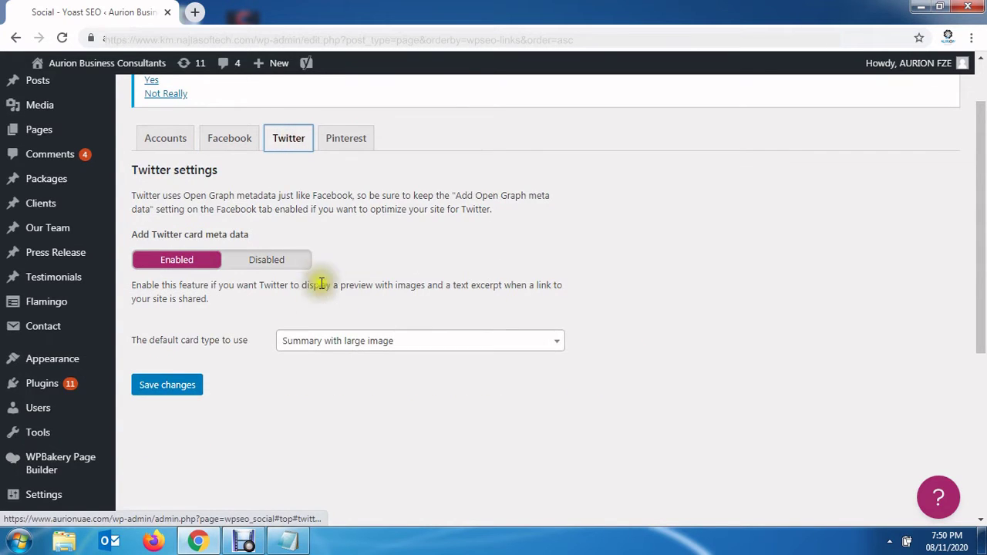
click(355, 138)
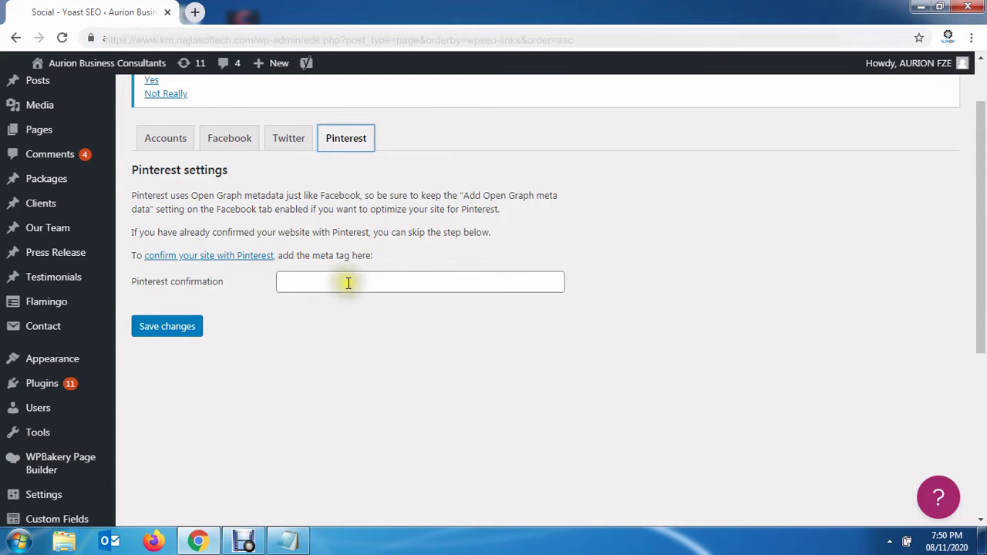
Open the Yoast SEO Tools page to view the plugin's built-in tools
scroll(105, 345, down, 3)
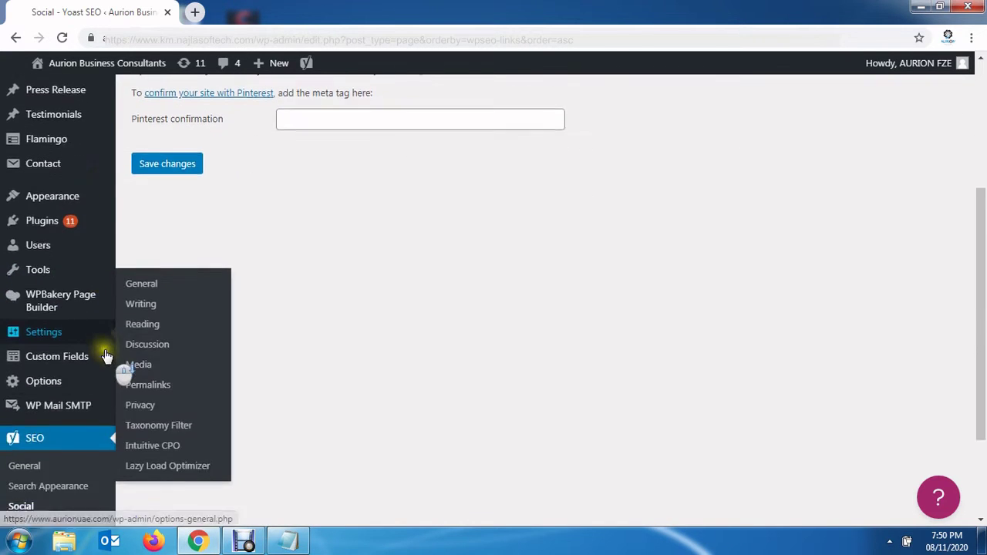
scroll(50, 446, down, 1)
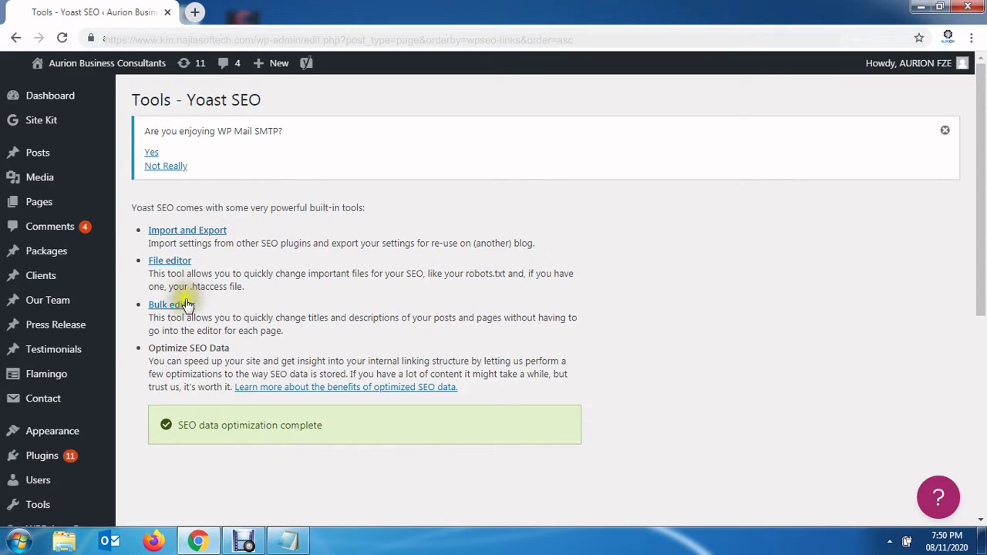
Open the Yoast SEO Redirects page and review the plain redirect form and the list of old and new URLs
scroll(179, 342, down, 1)
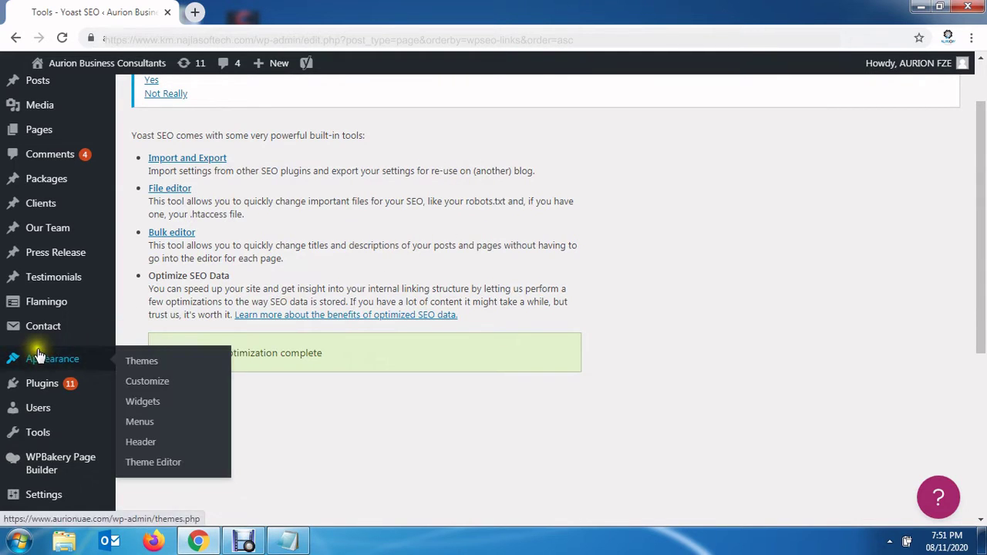
scroll(62, 428, down, 1)
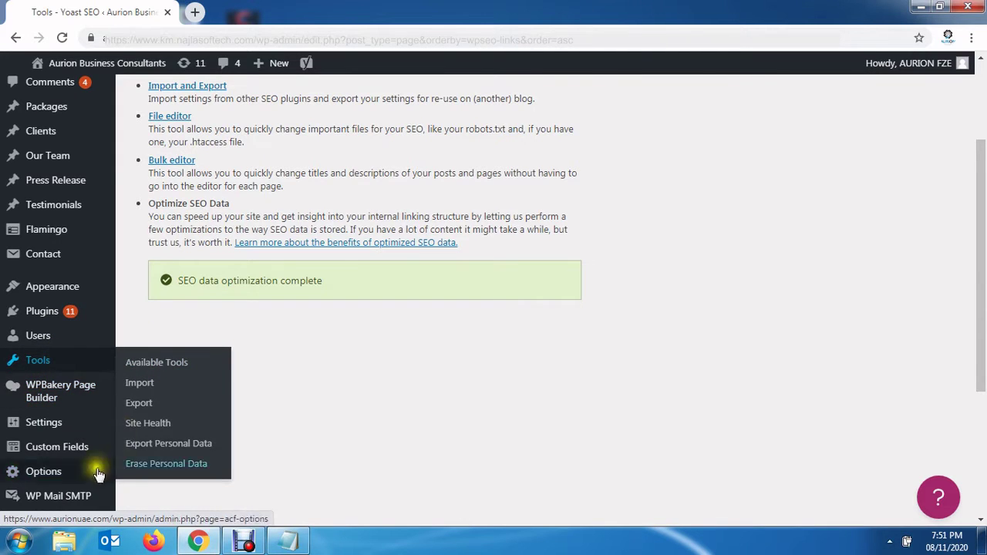
scroll(82, 463, down, 3)
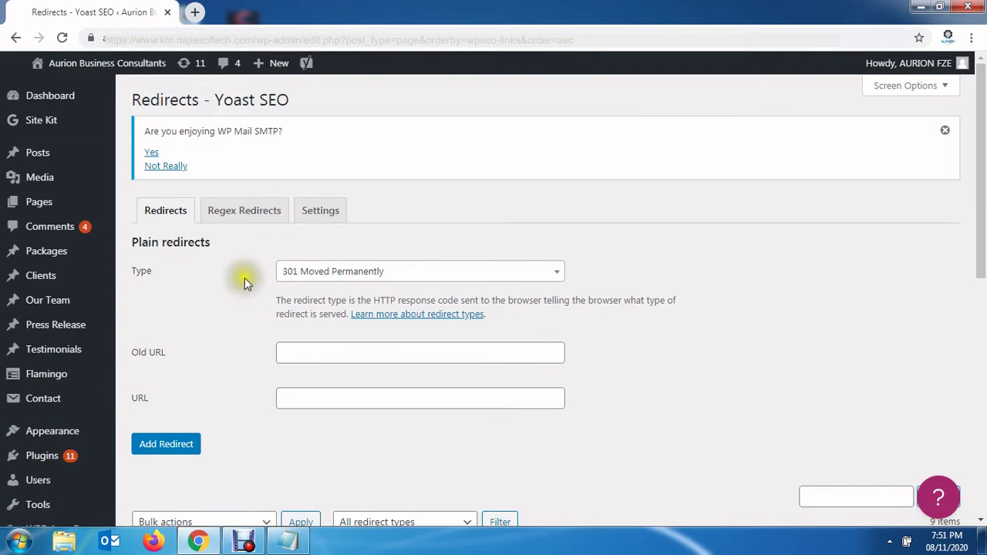
scroll(325, 309, down, 2)
scroll(322, 318, down, 4)
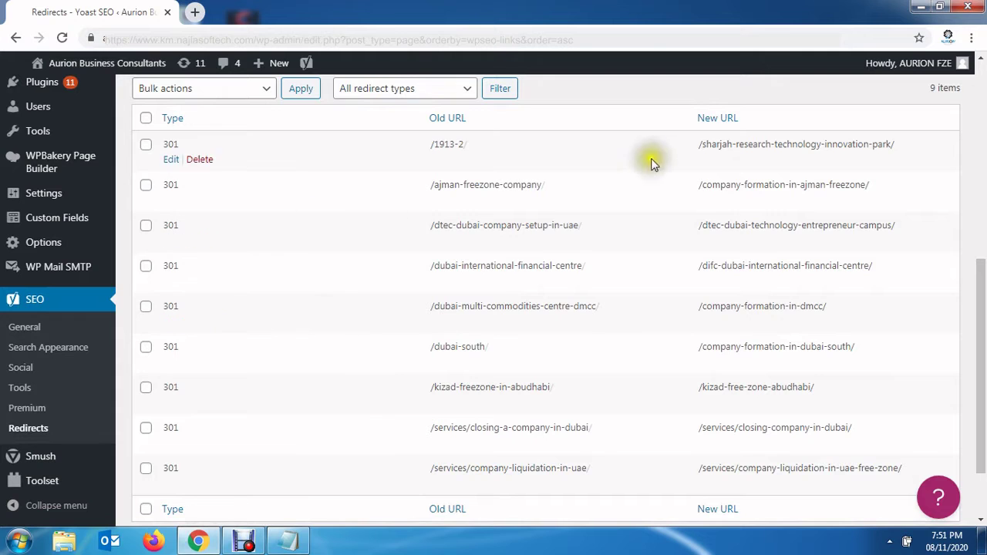
scroll(887, 393, down, 1)
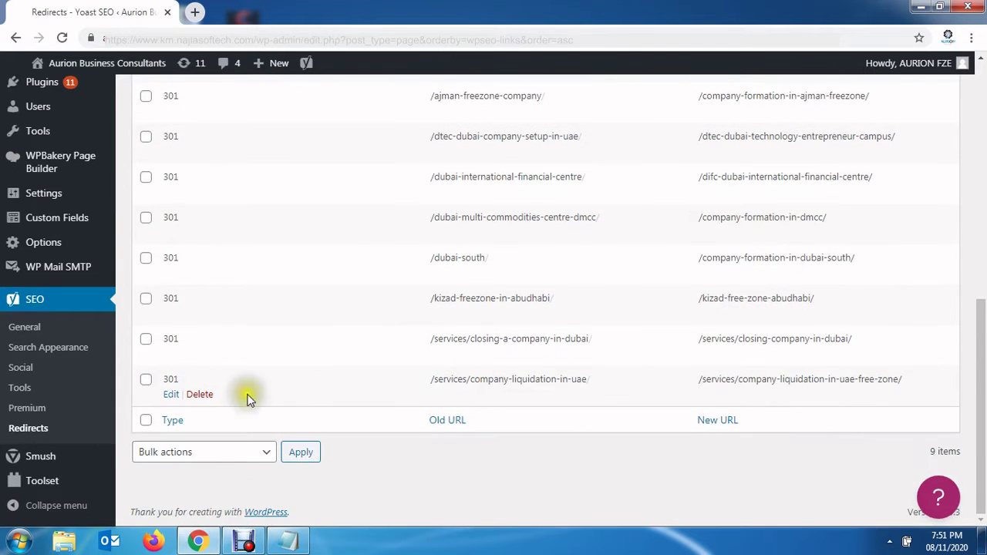
Open the list of all site pages and examine its SEO score, readability and internal link columns
scroll(31, 262, up, 3)
mouse_move(68, 212)
scroll(66, 216, up, 2)
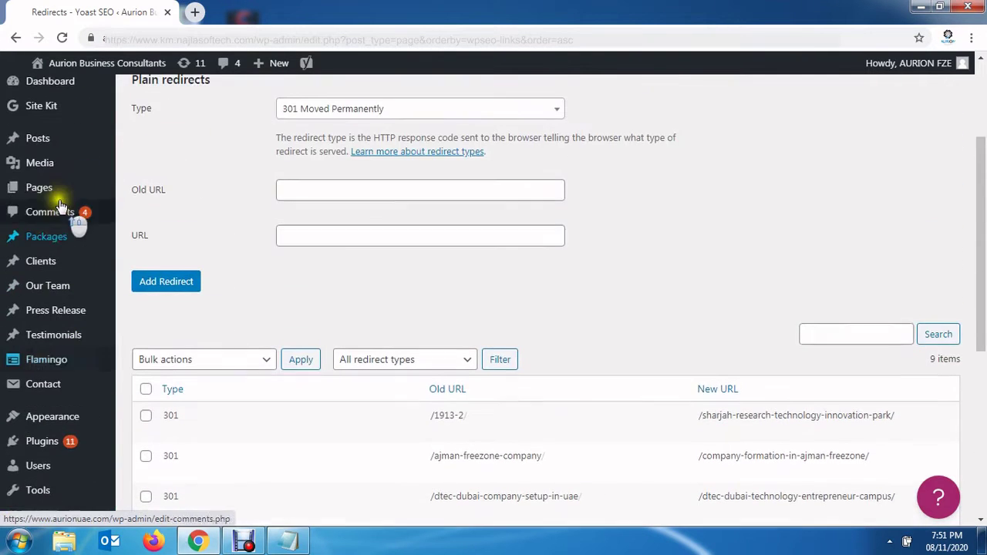
mouse_move(41, 198)
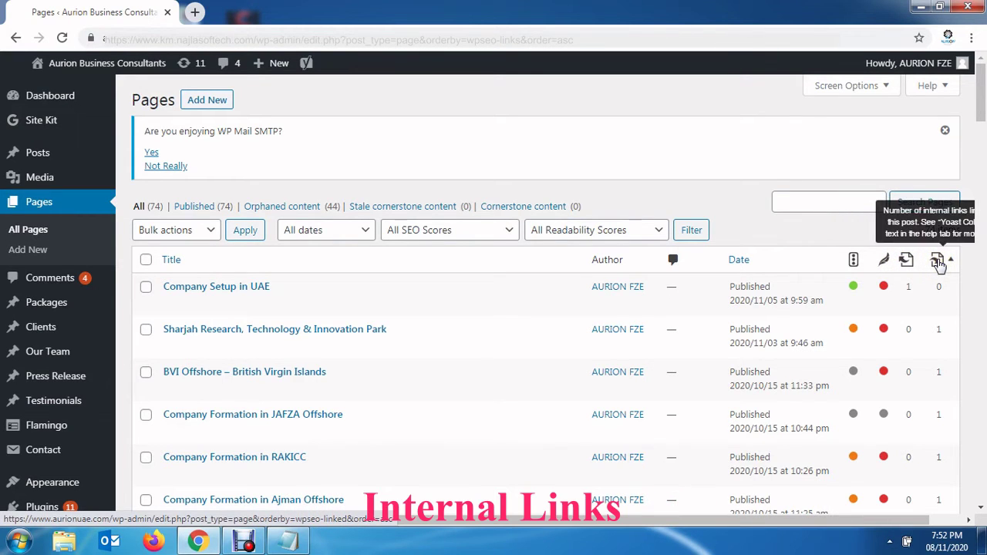
scroll(926, 324, down, 5)
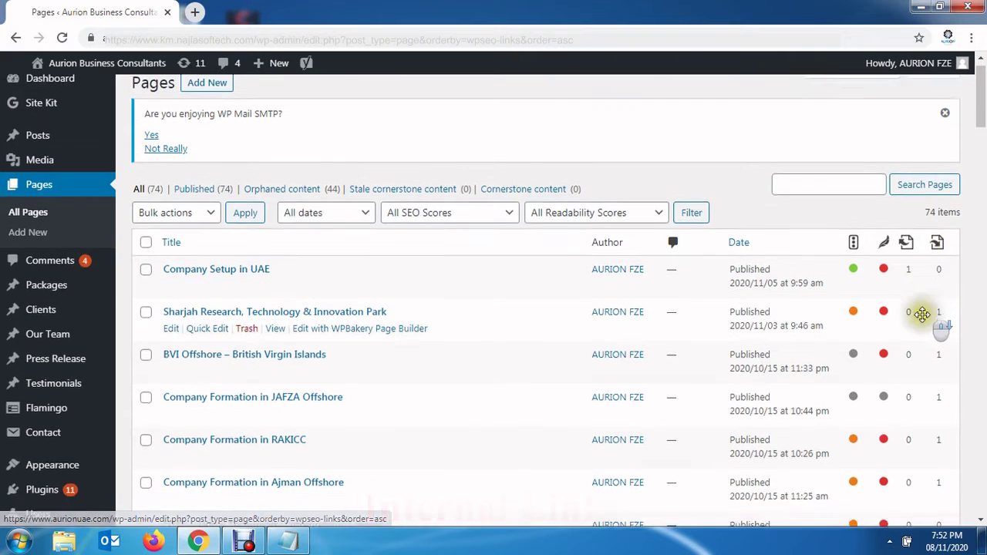
scroll(882, 332, down, 5)
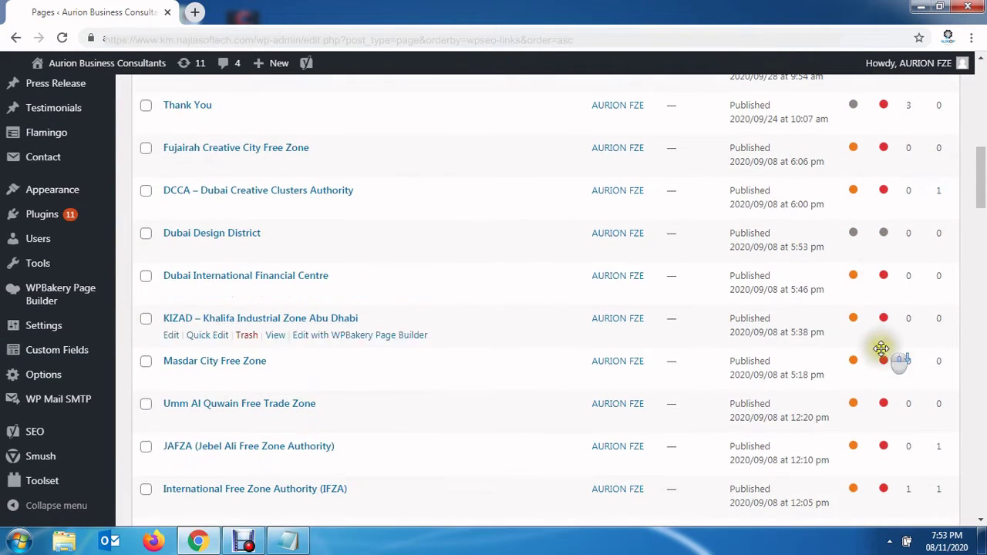
scroll(879, 347, down, 3)
scroll(880, 347, down, 7)
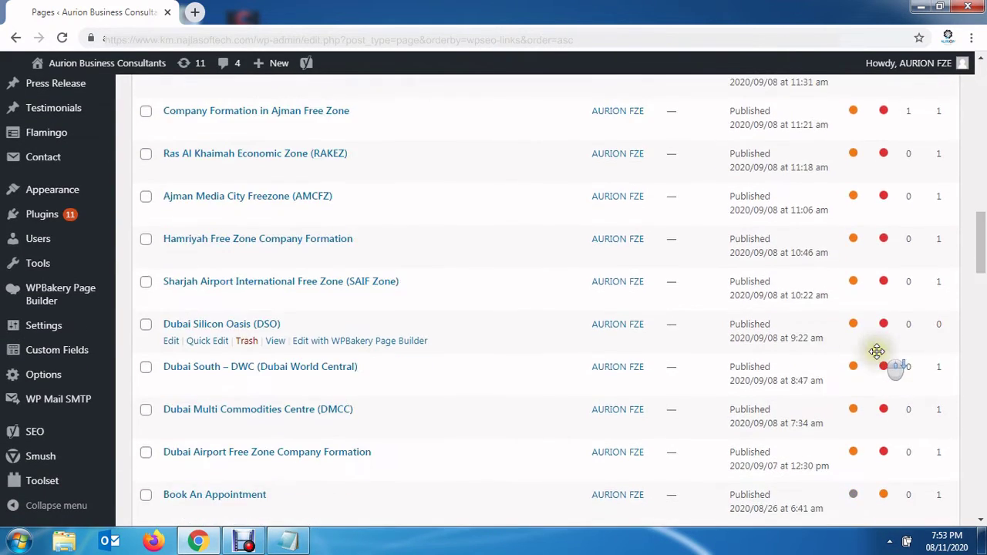
scroll(875, 358, down, 6)
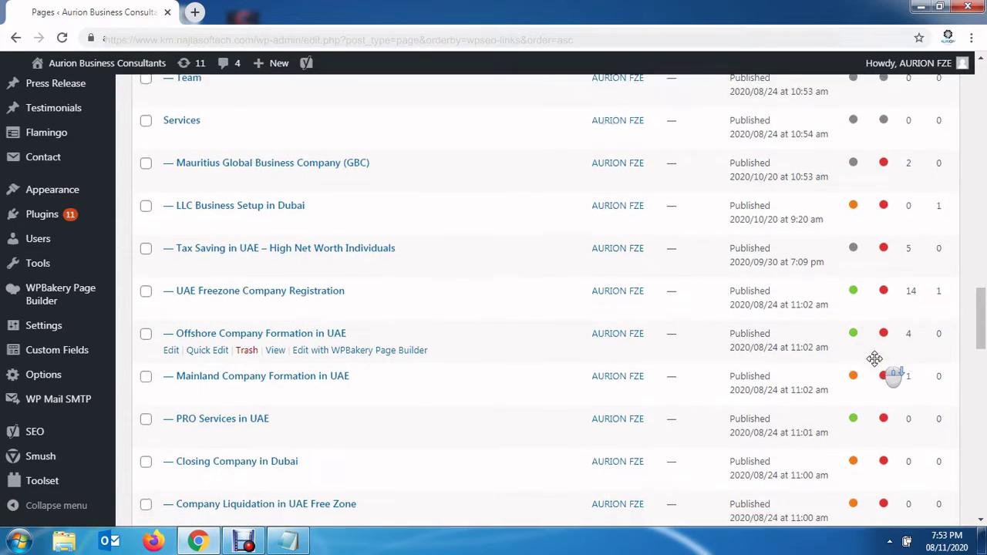
Open the Knowledge Management Services page for editing from the pages list
scroll(887, 361, down, 2)
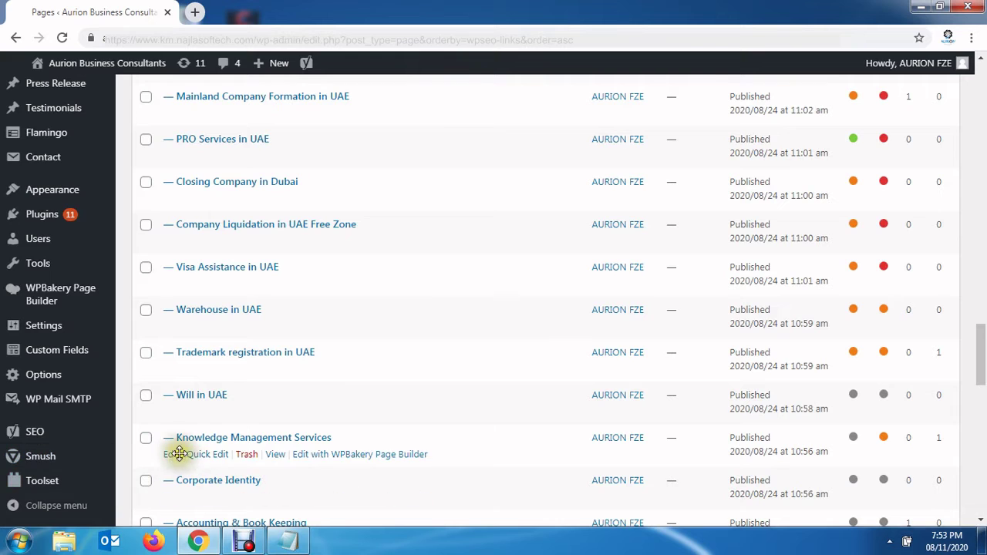
click(175, 455)
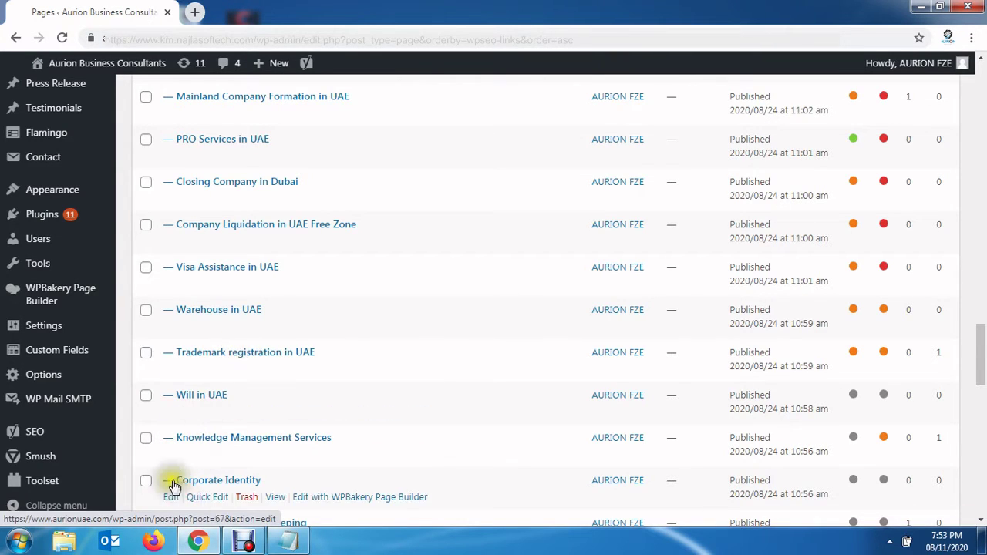
click(201, 441)
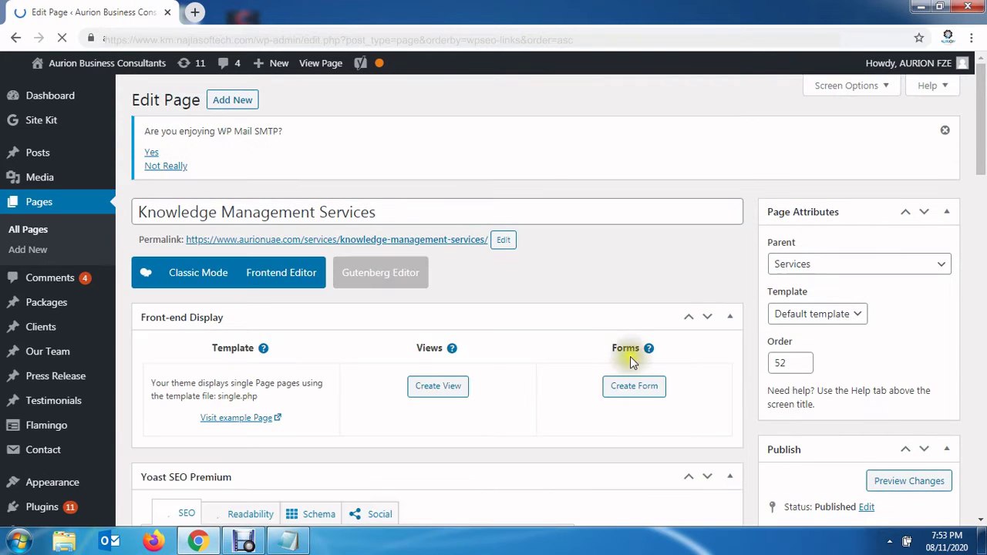
Enter "Knowledge Management" as the page's focus keyphrase in the Yoast SEO Premium section
scroll(614, 319, down, 3)
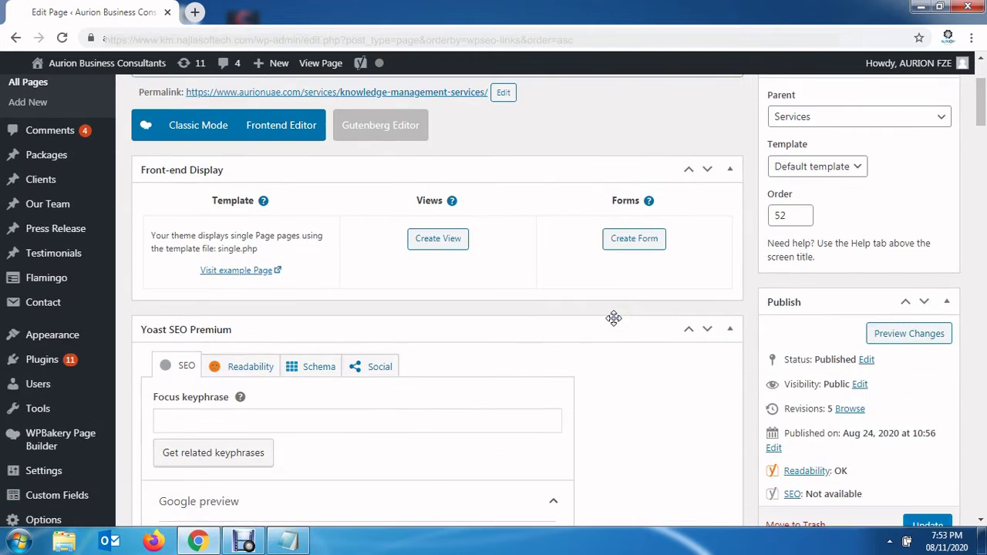
scroll(614, 319, down, 3)
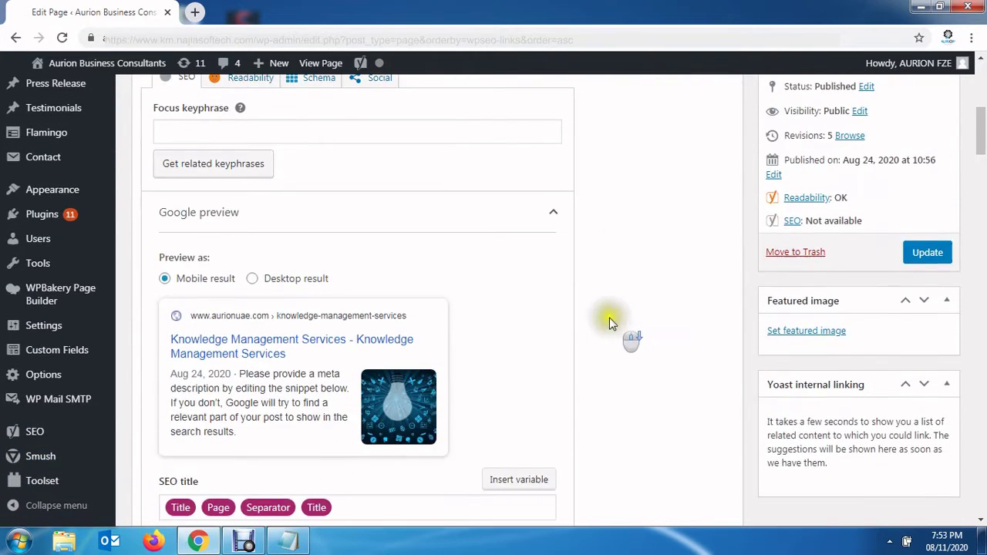
scroll(577, 317, up, 1)
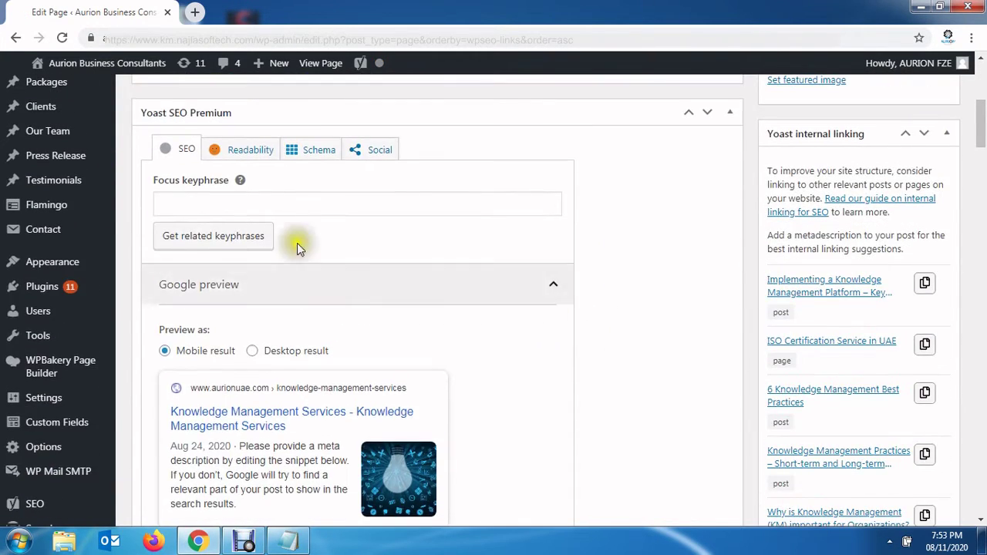
click(273, 206)
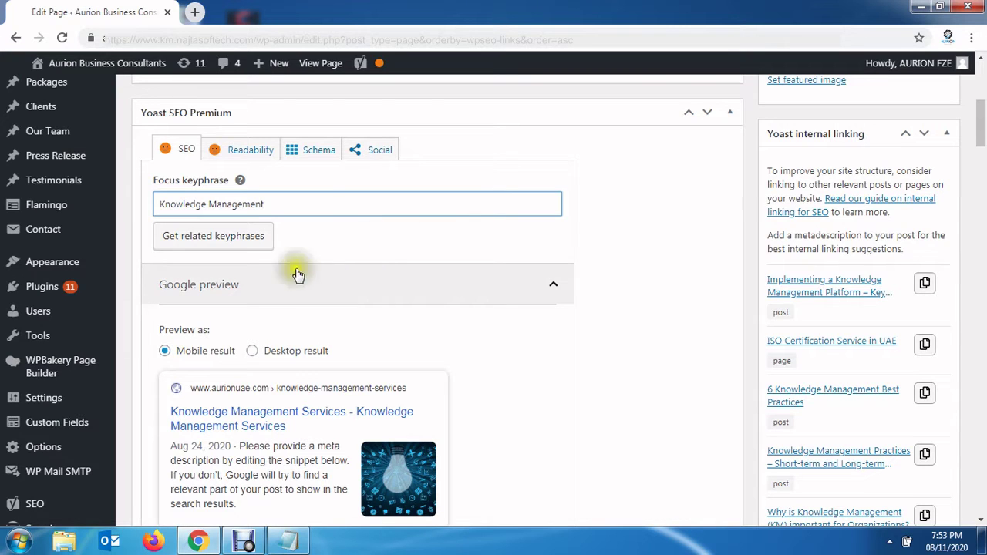
click(235, 243)
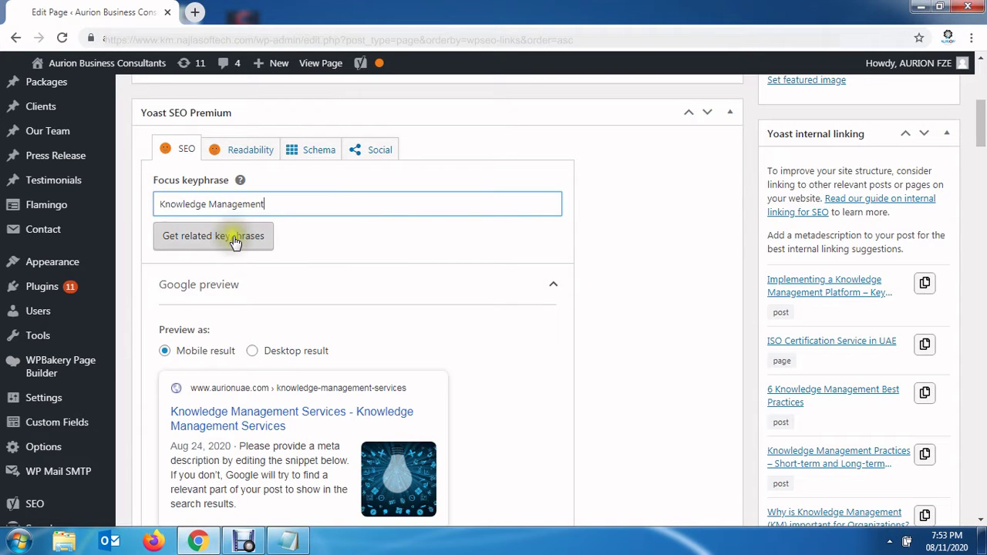
Replace the SEO title's variables with "Knowledge Management Services | KM Certification | KM Training"
scroll(258, 285, down, 2)
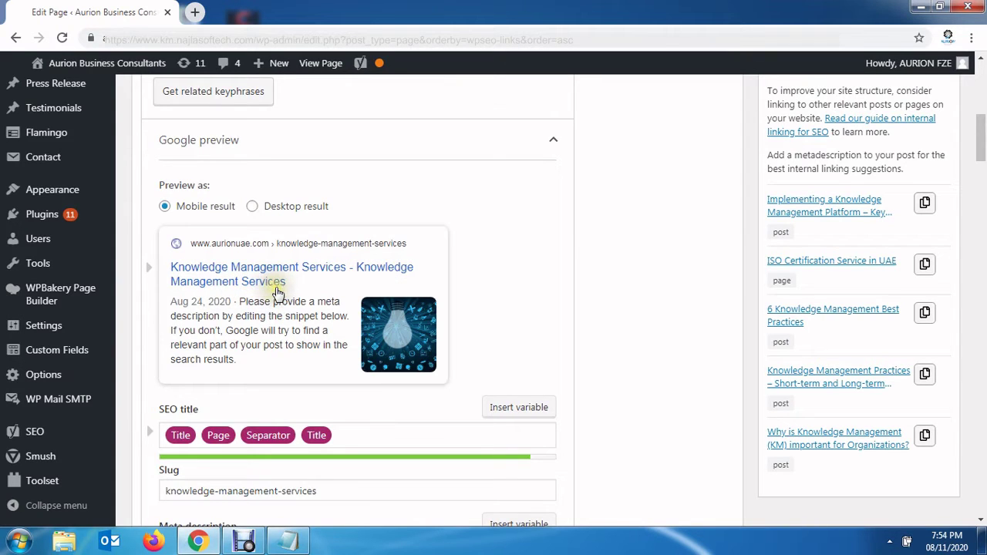
scroll(284, 293, down, 1)
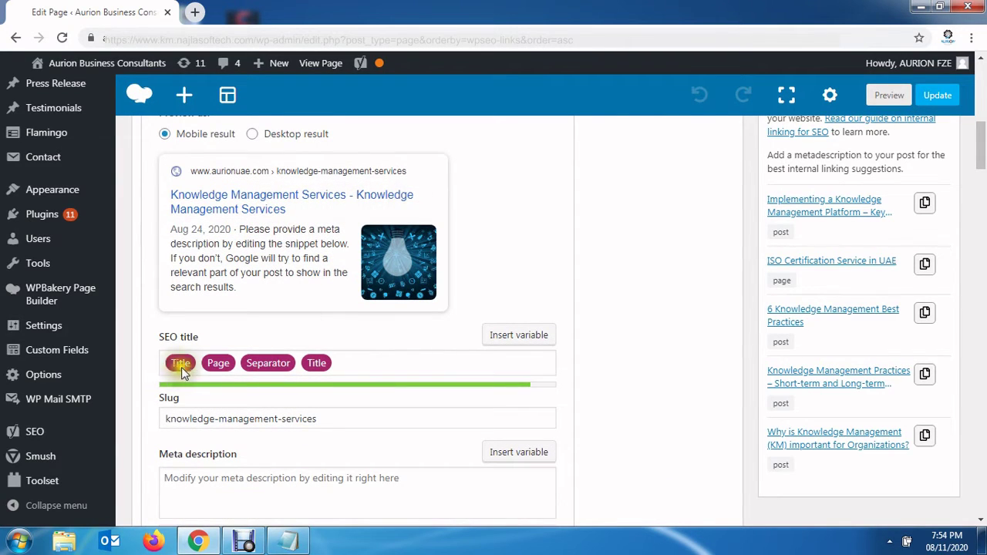
drag(359, 363, 158, 363)
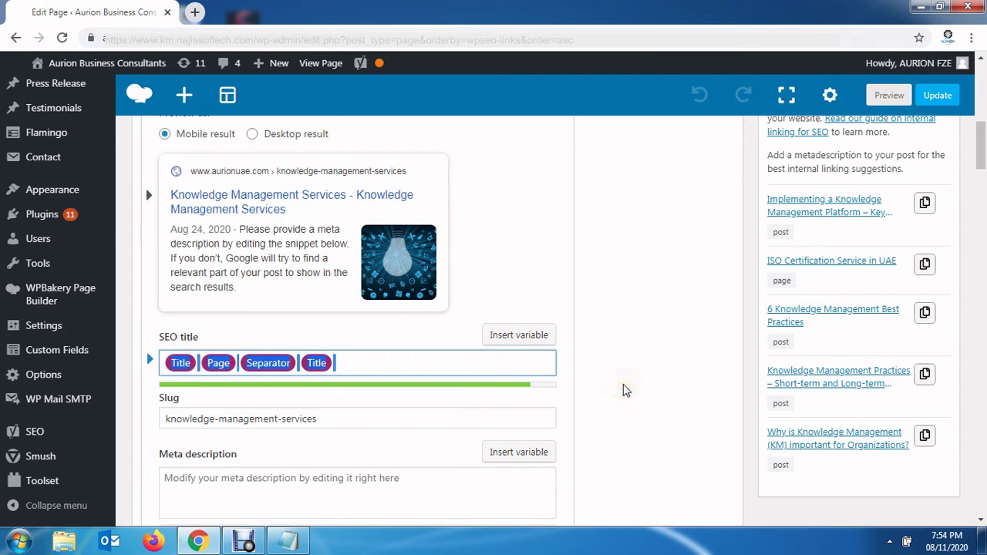
key(BackSpace)
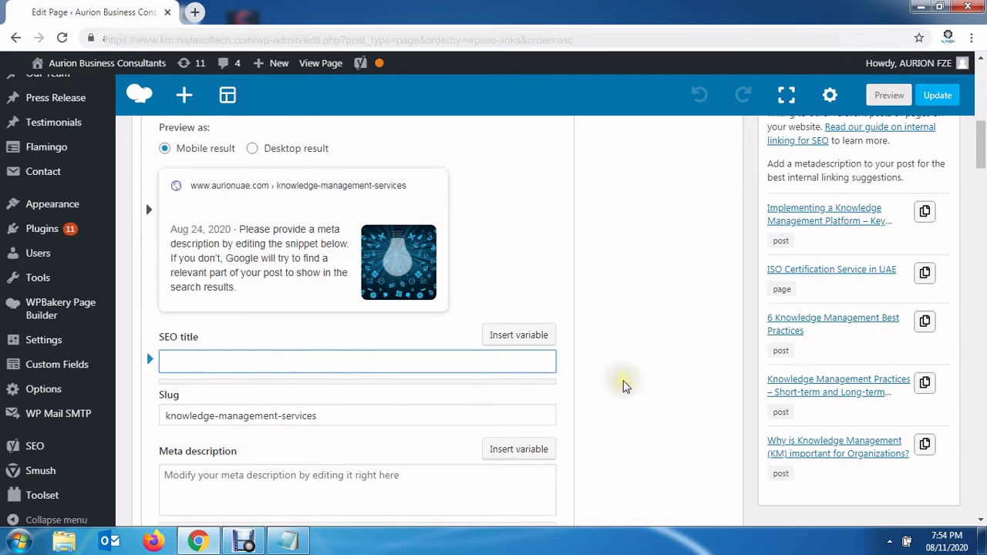
text(Knowledge M)
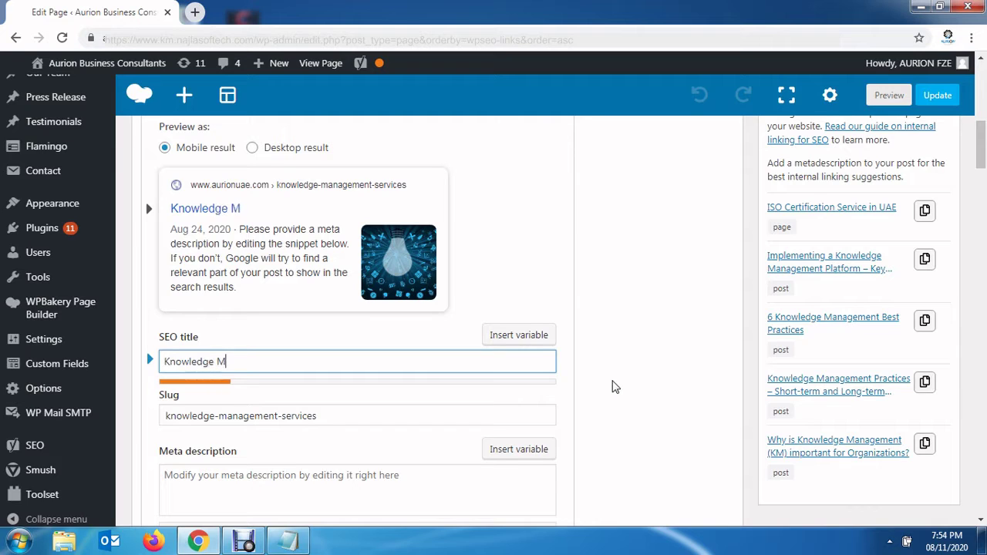
text(anagement Services | KM Certificat)
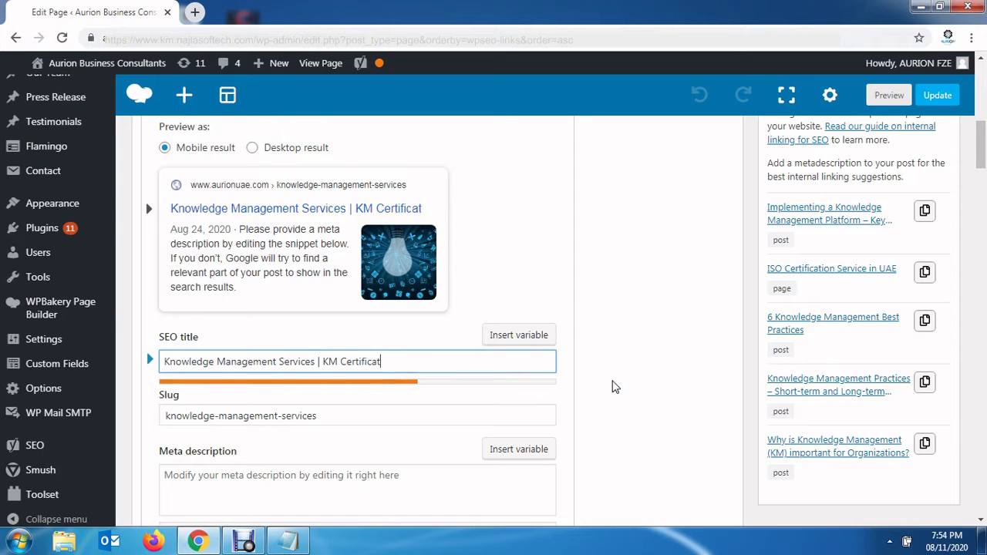
text(ion)
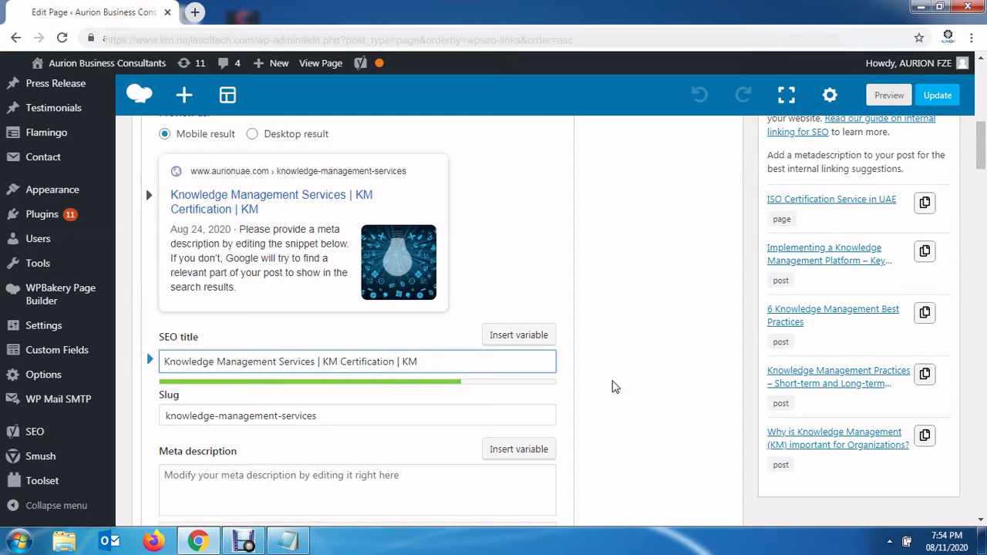
text(| KM Training)
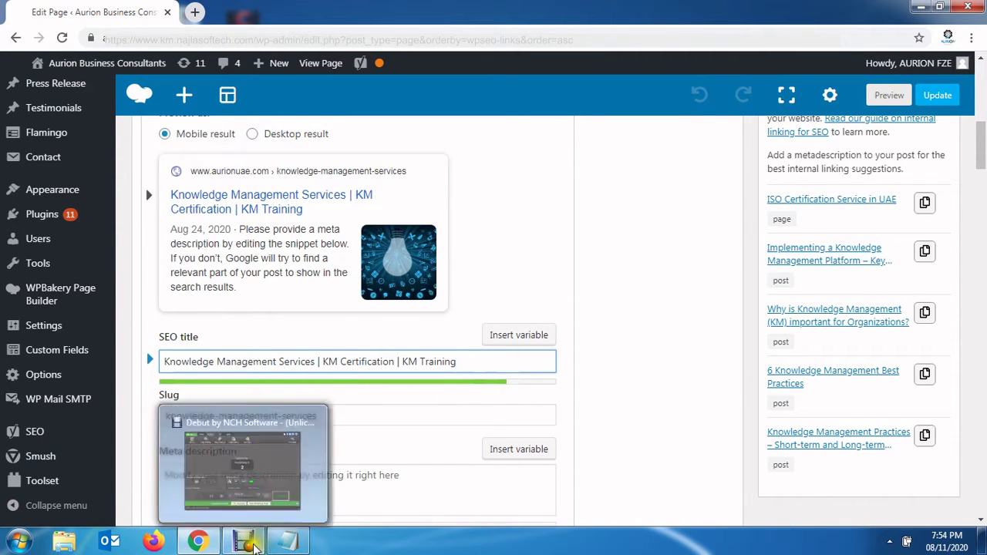
click(255, 545)
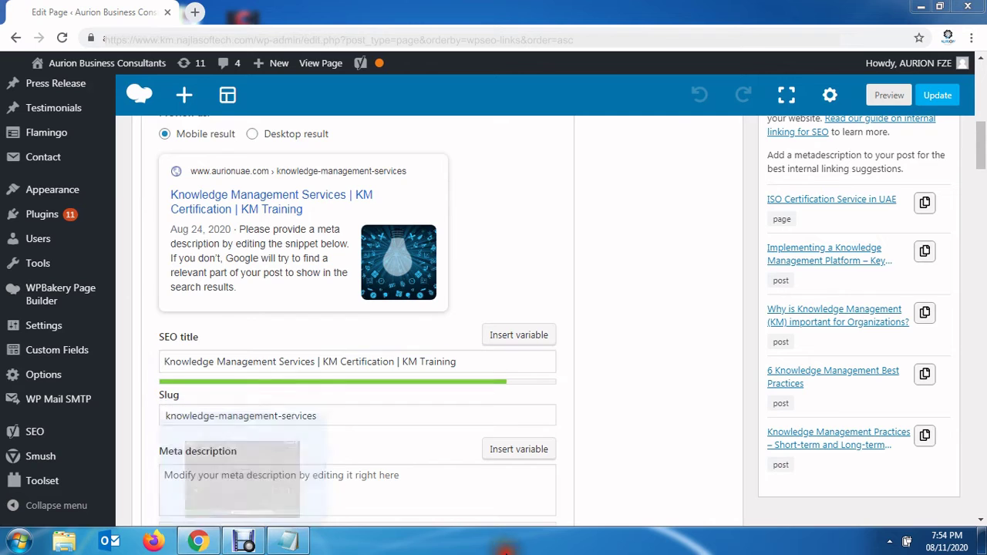
click(245, 545)
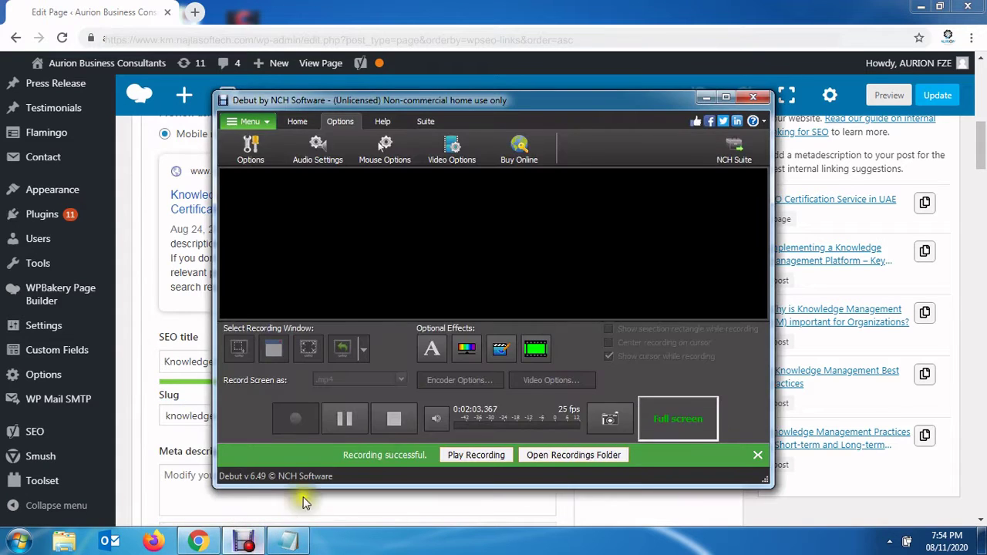
click(343, 414)
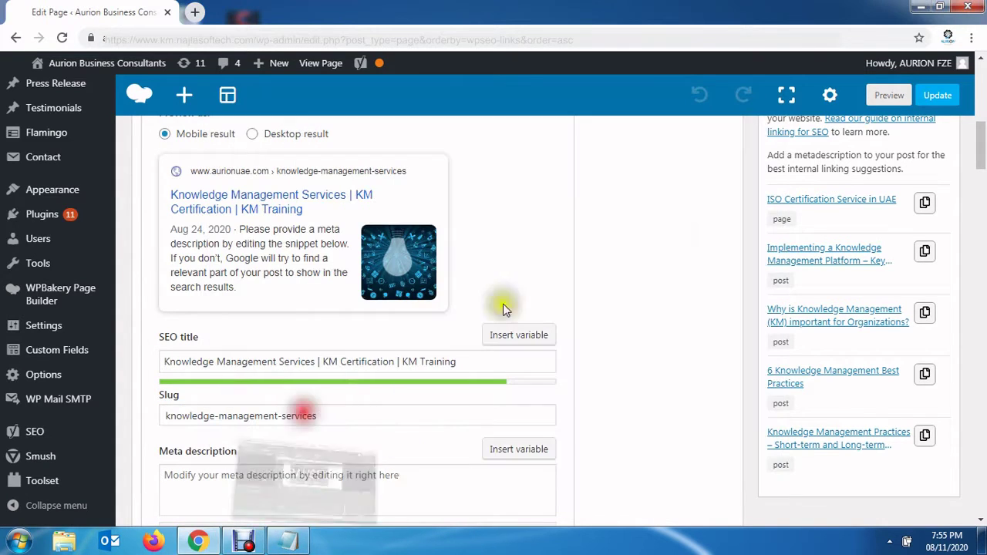
click(245, 543)
click(245, 544)
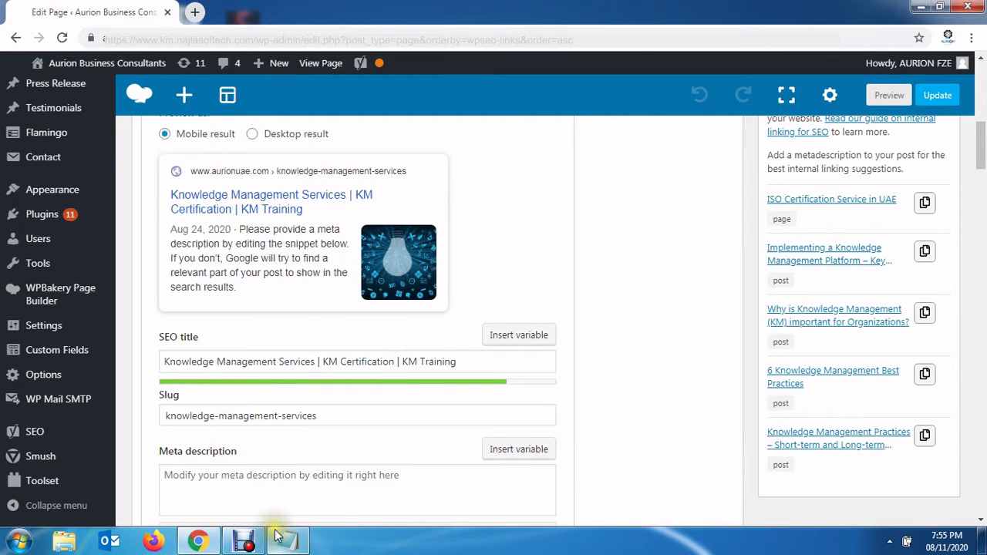
mouse_move(288, 541)
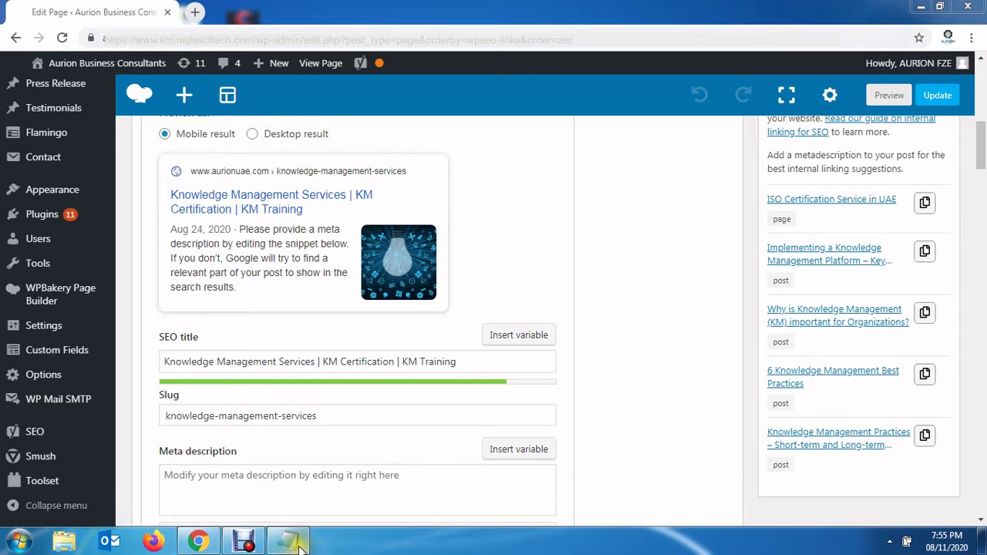
Set the meta description to "We are one of the best Knowledge Management Services provider. Our service includes high quality KM Certification and KM Training."
click(372, 492)
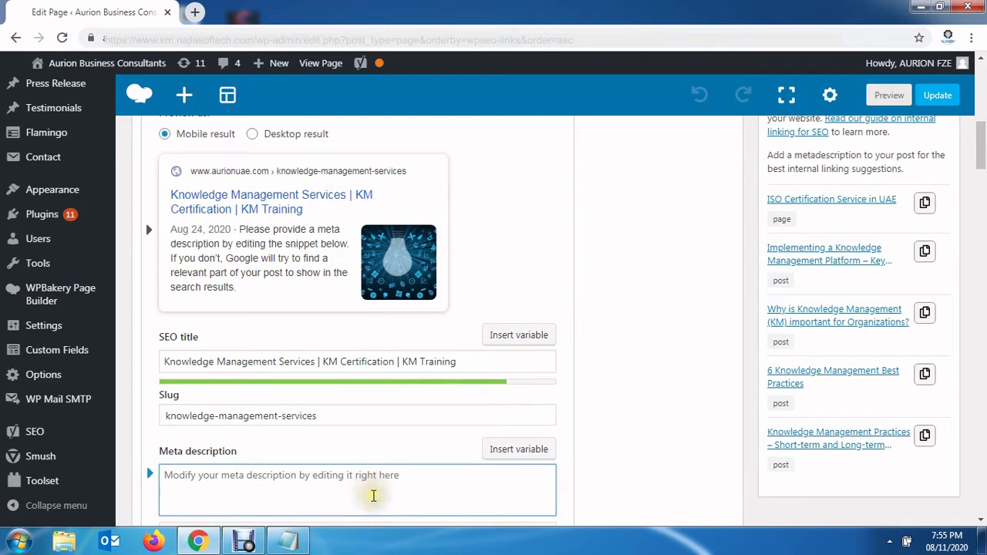
text(We are one of the best Knowledge Management Services provider. Our service includes high quality KM Certification and KM Training.)
scroll(489, 485, down, 1)
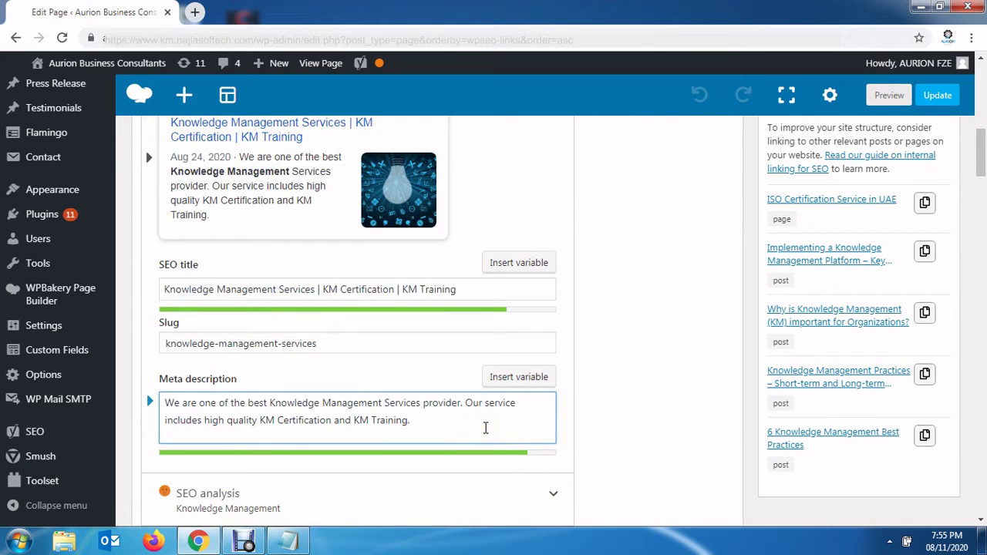
scroll(436, 320, up, 2)
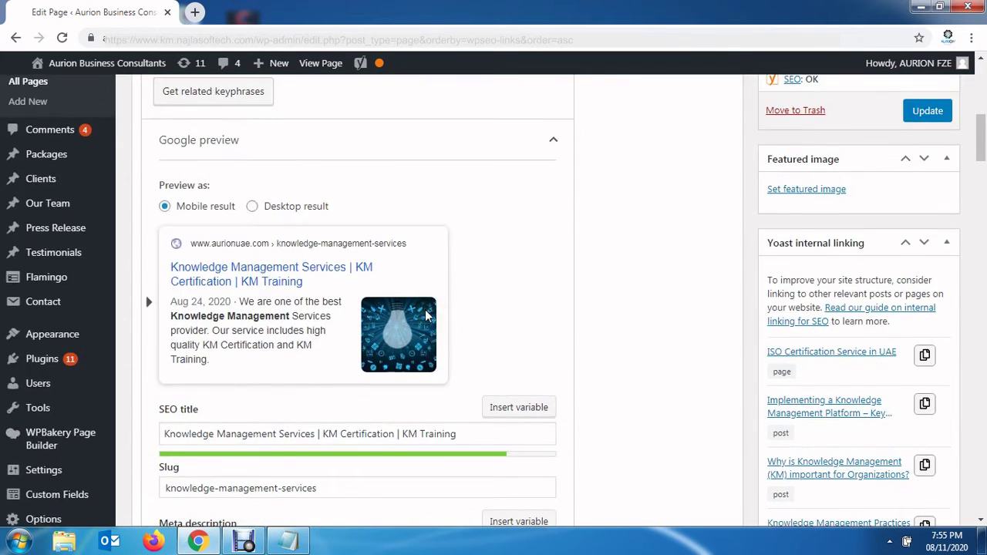
Expand the SEO analysis for the "Knowledge Management" keyphrase and review its listed problems and improvements
scroll(420, 310, up, 2)
scroll(311, 257, down, 2)
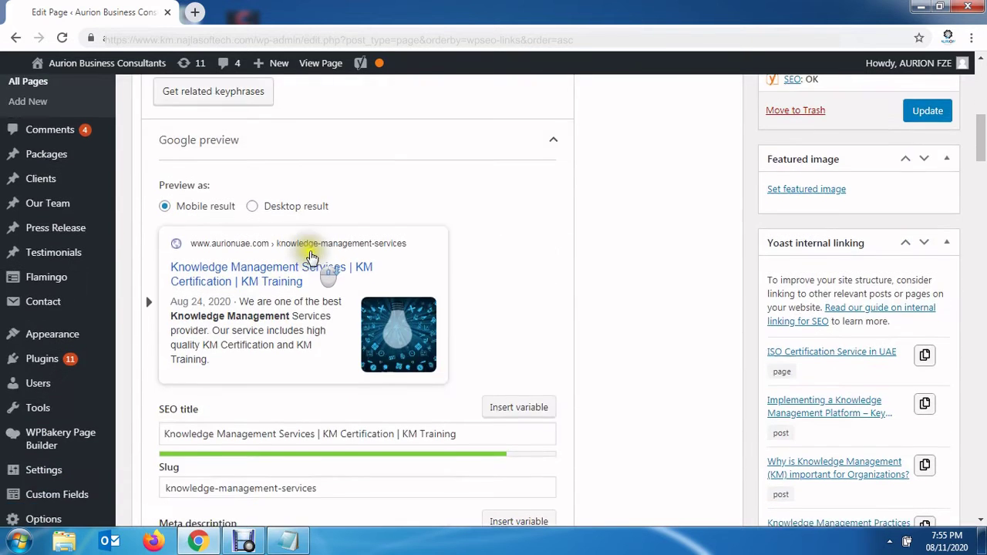
scroll(310, 256, down, 3)
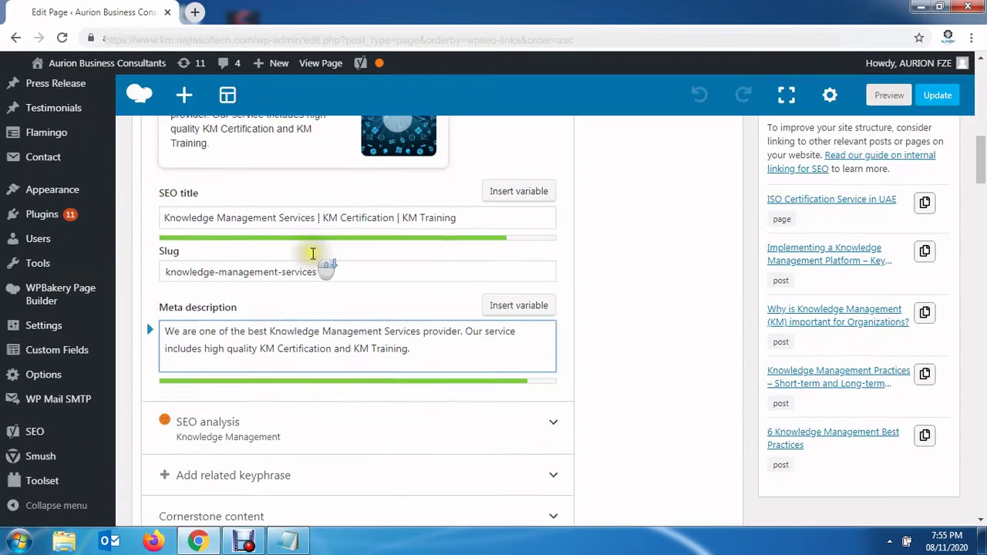
click(552, 429)
scroll(469, 411, down, 3)
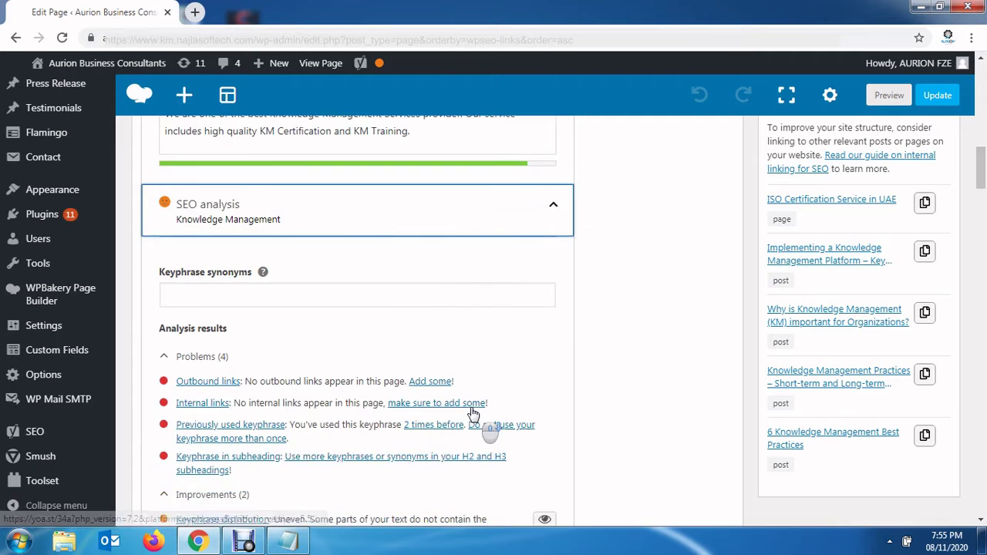
scroll(474, 415, down, 1)
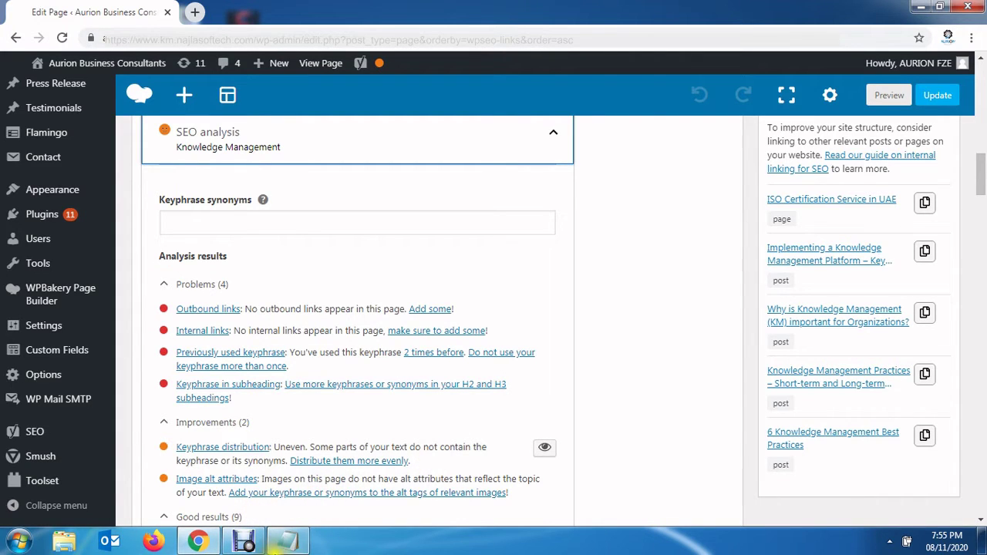
click(243, 542)
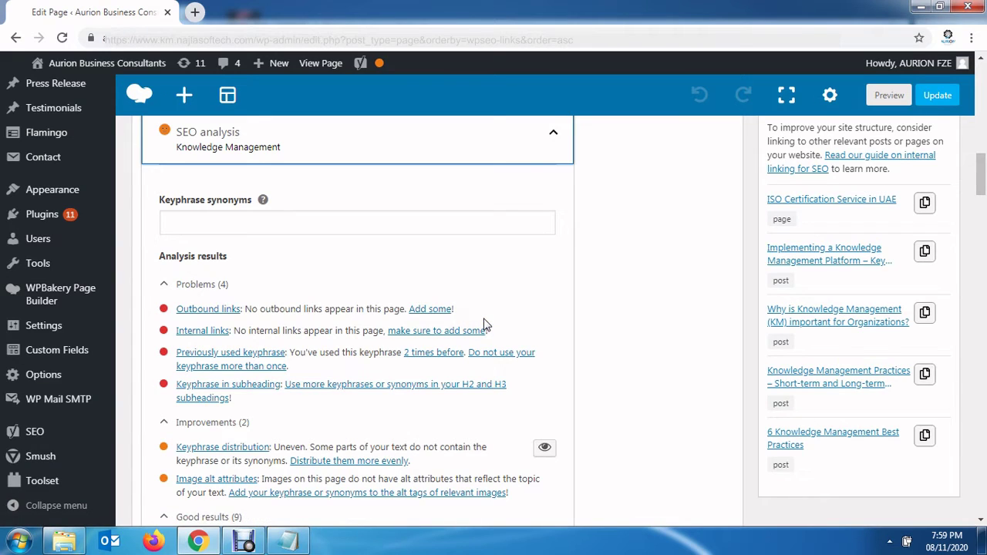
Look through the page's content blocks down to the Knowledge Management Certification section for text suitable for a link
scroll(486, 324, down, 20)
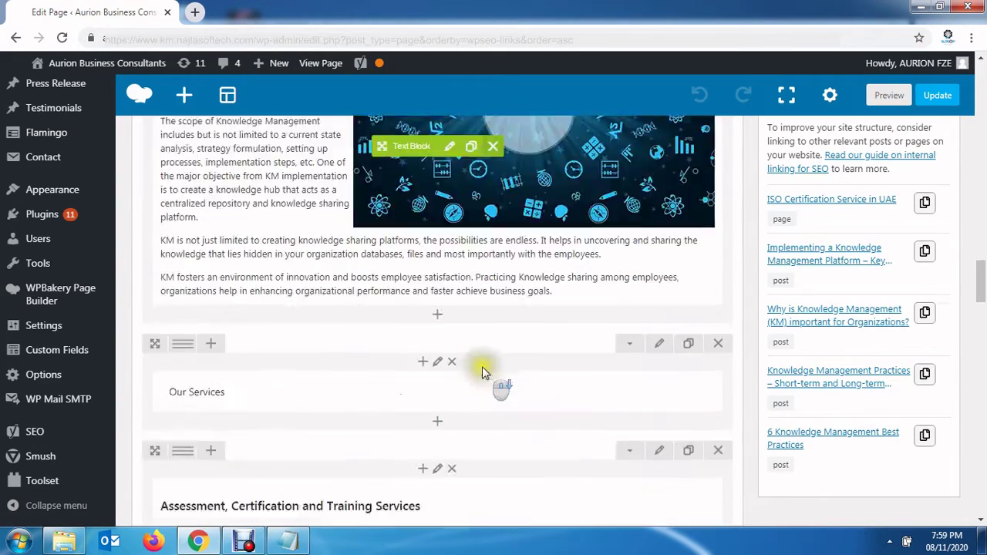
scroll(479, 368, up, 2)
scroll(481, 368, down, 8)
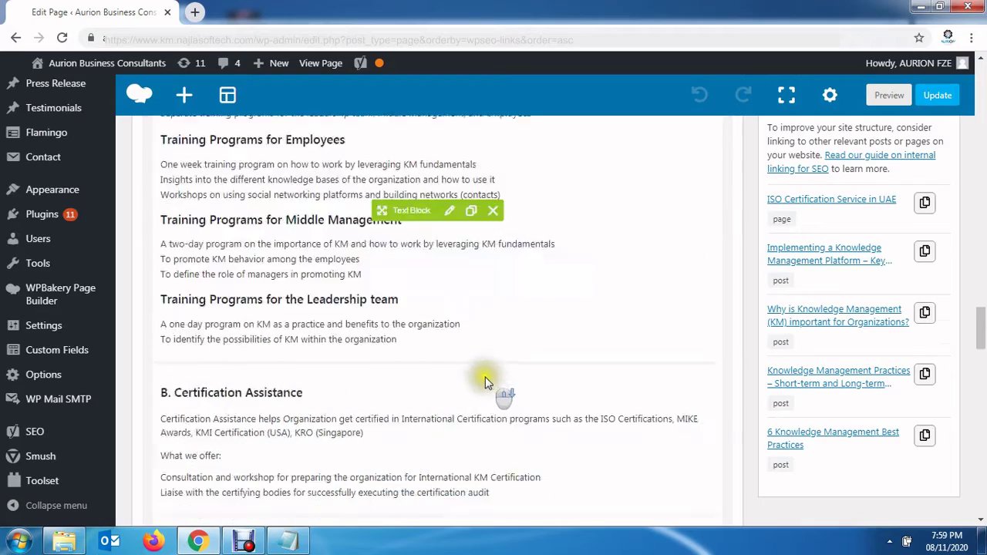
scroll(489, 380, down, 3)
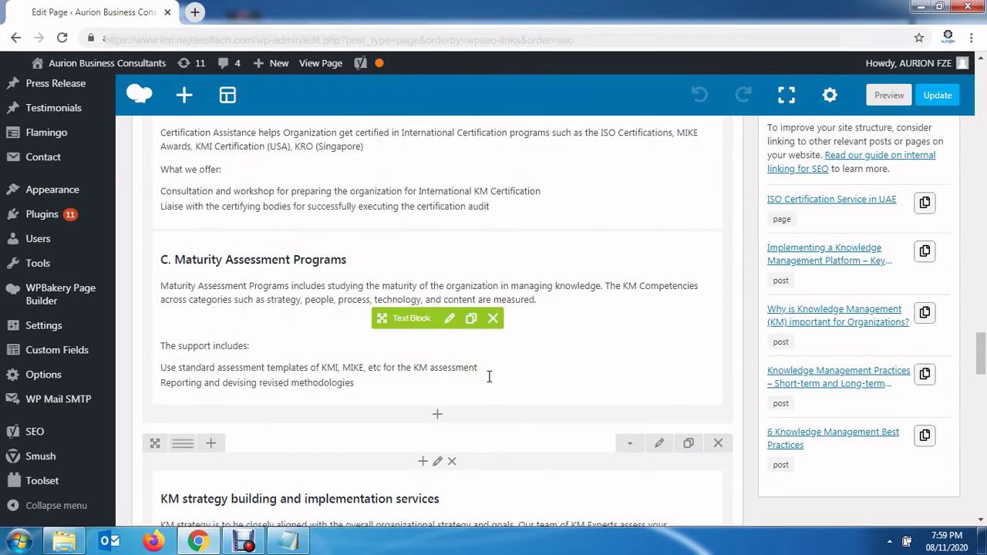
scroll(490, 378, up, 8)
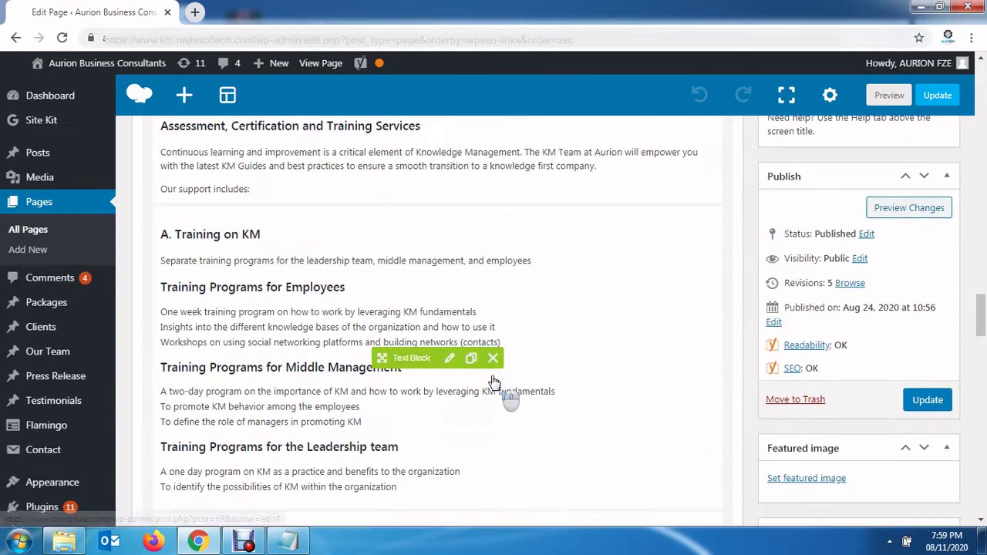
scroll(494, 383, up, 2)
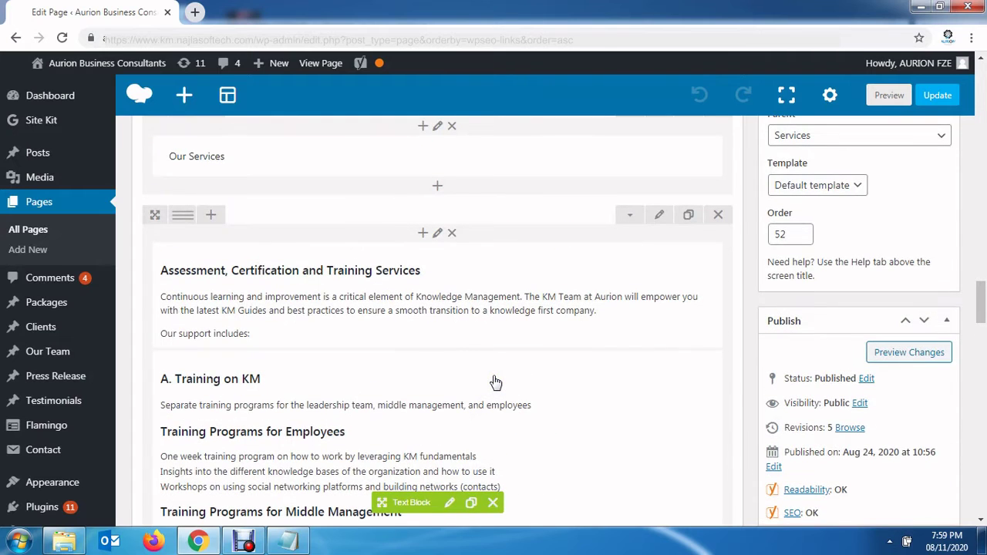
scroll(494, 378, up, 3)
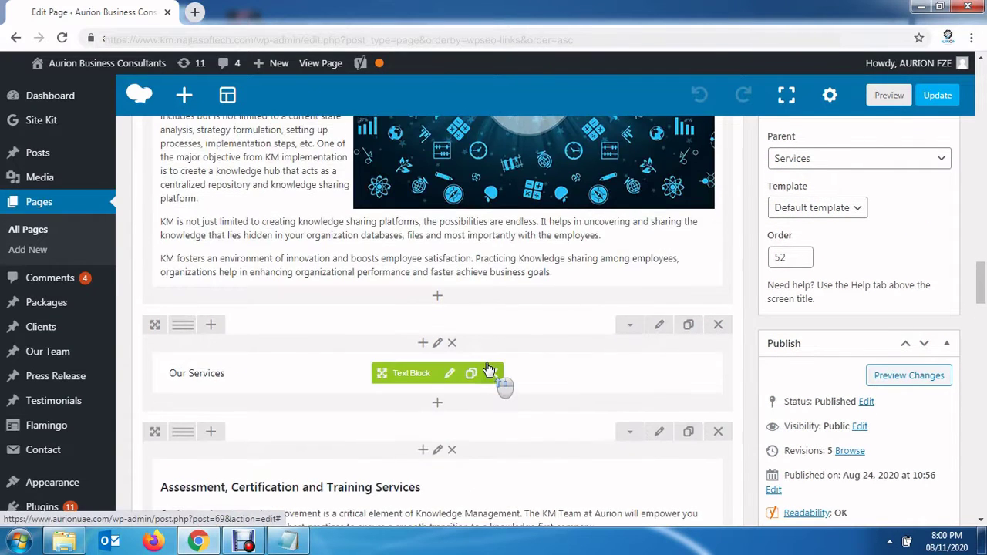
scroll(489, 371, up, 3)
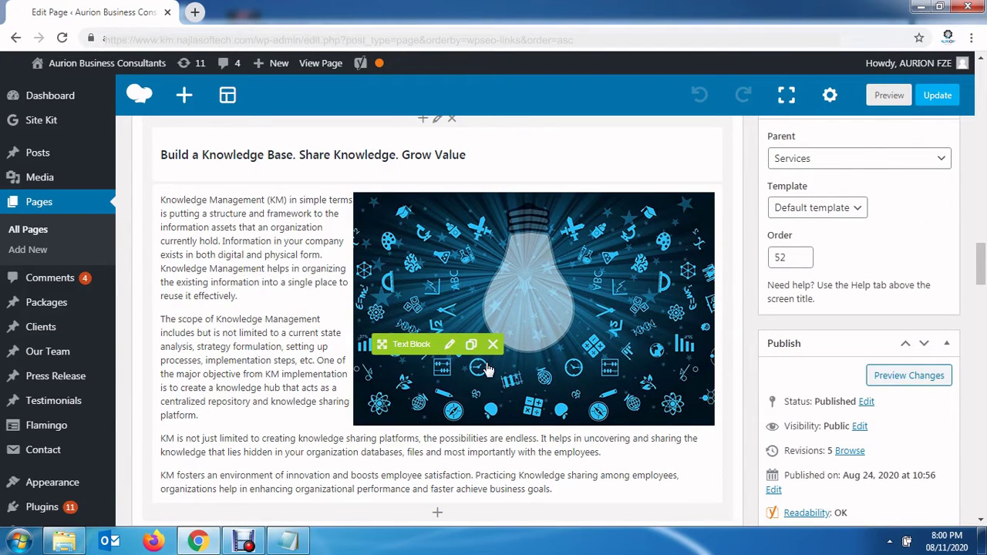
scroll(494, 372, down, 2)
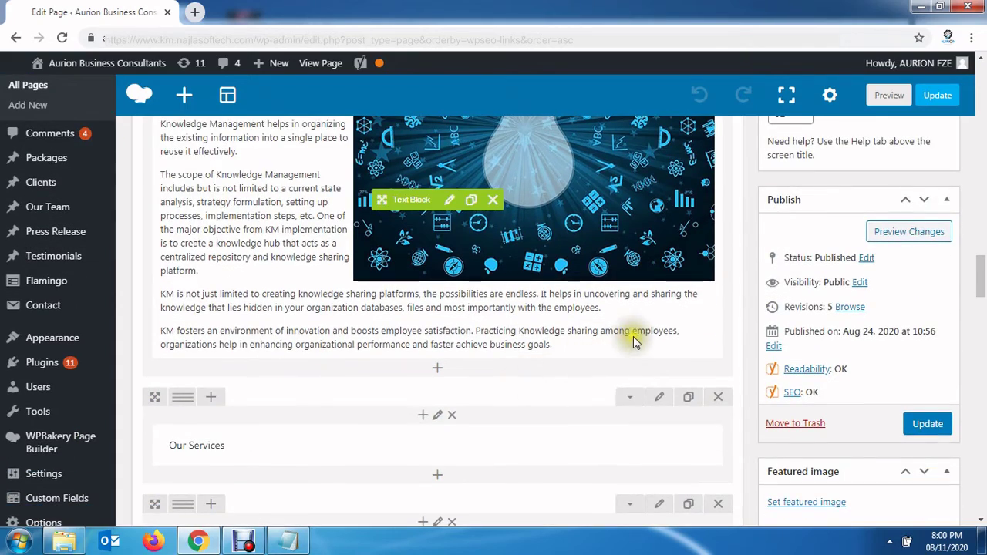
scroll(633, 346, down, 15)
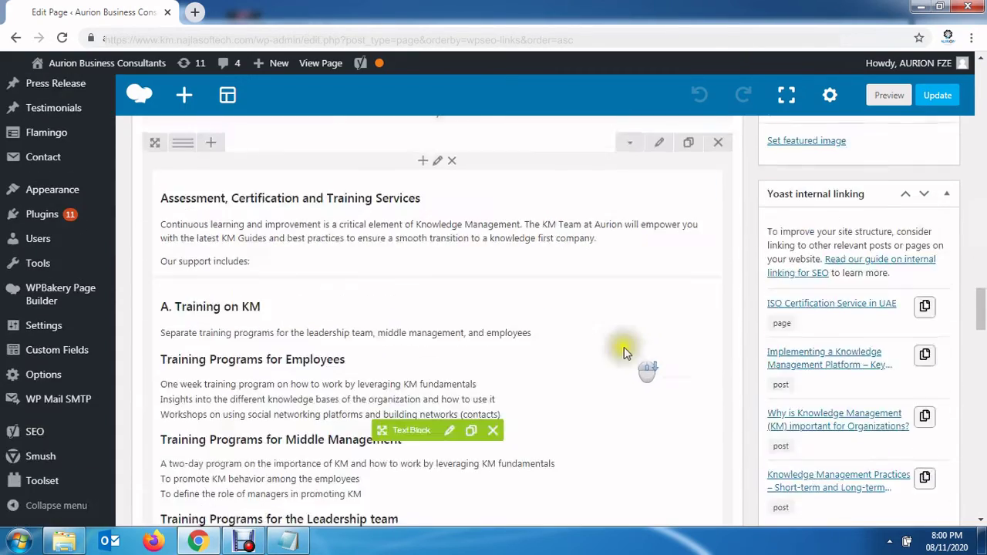
scroll(598, 385, down, 3)
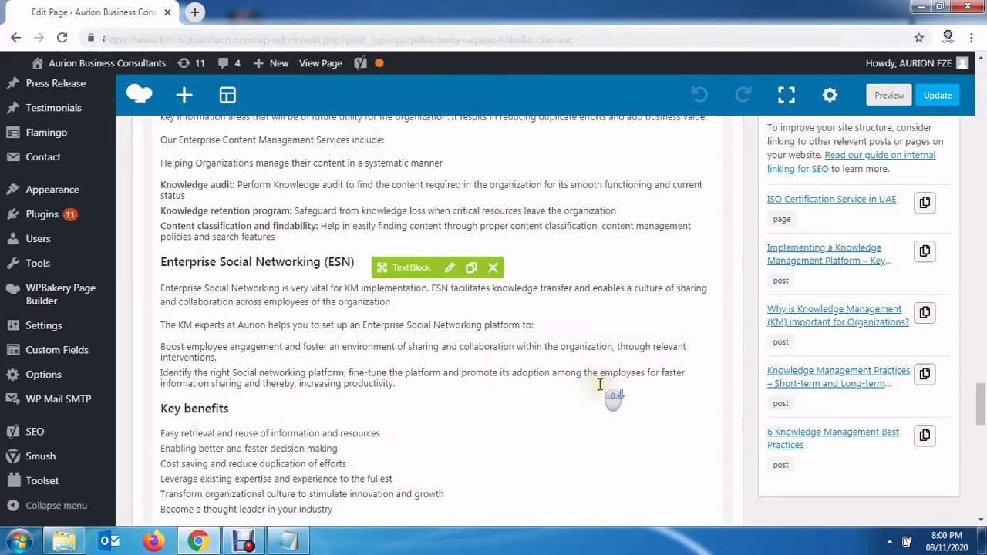
scroll(600, 385, up, 3)
scroll(626, 385, down, 7)
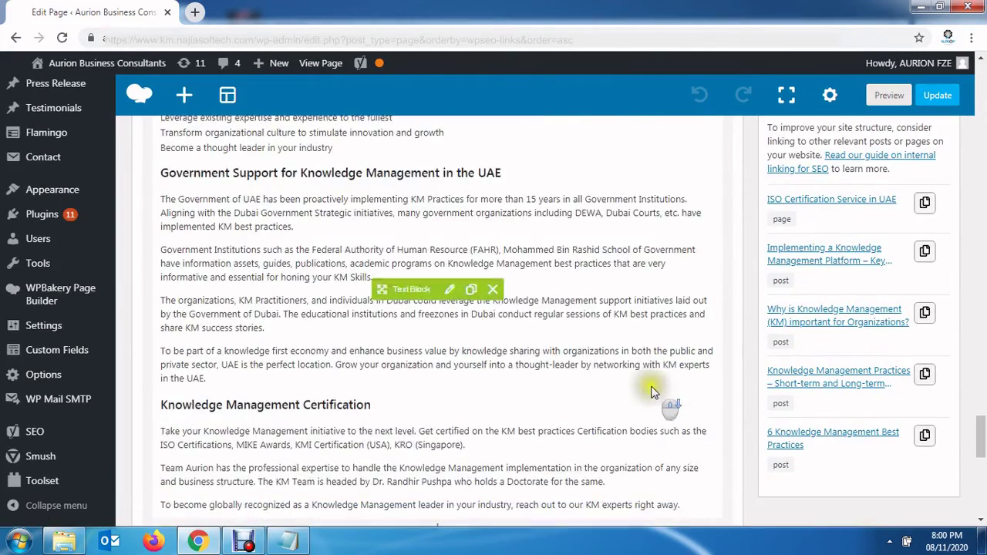
scroll(653, 392, down, 4)
scroll(653, 392, up, 2)
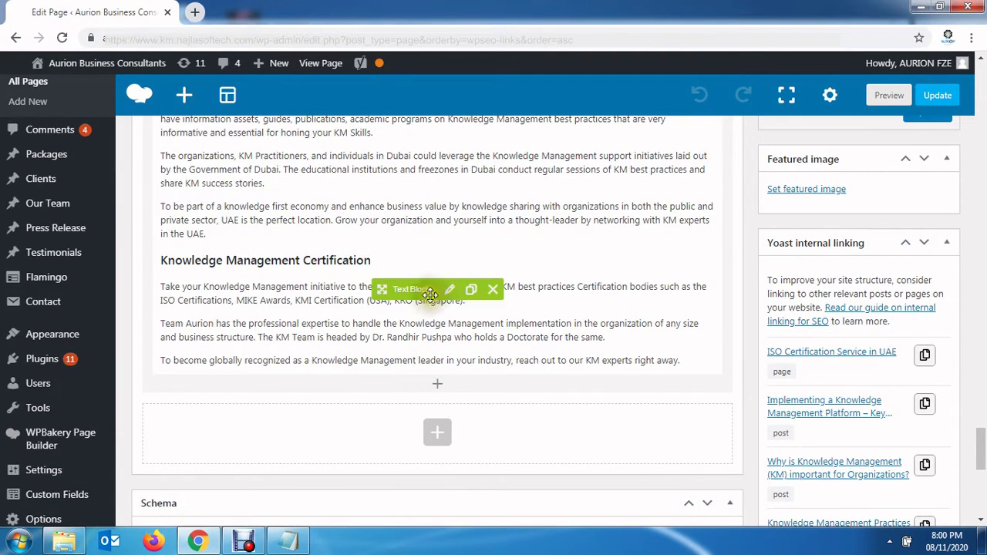
Open the text block containing the Knowledge Management Certification section for editing and find a keyphrase mention in its text
click(449, 290)
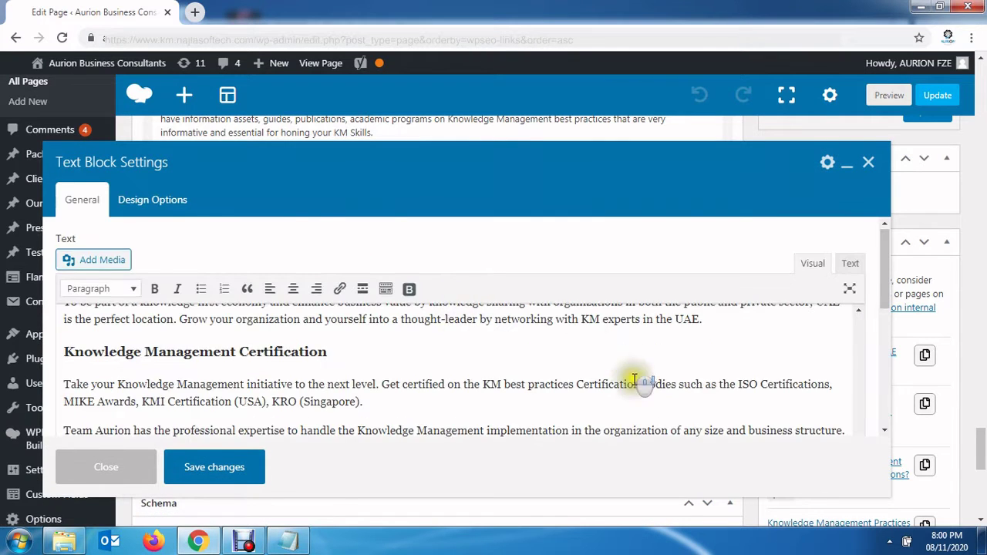
scroll(686, 382, down, 8)
scroll(501, 328, up, 3)
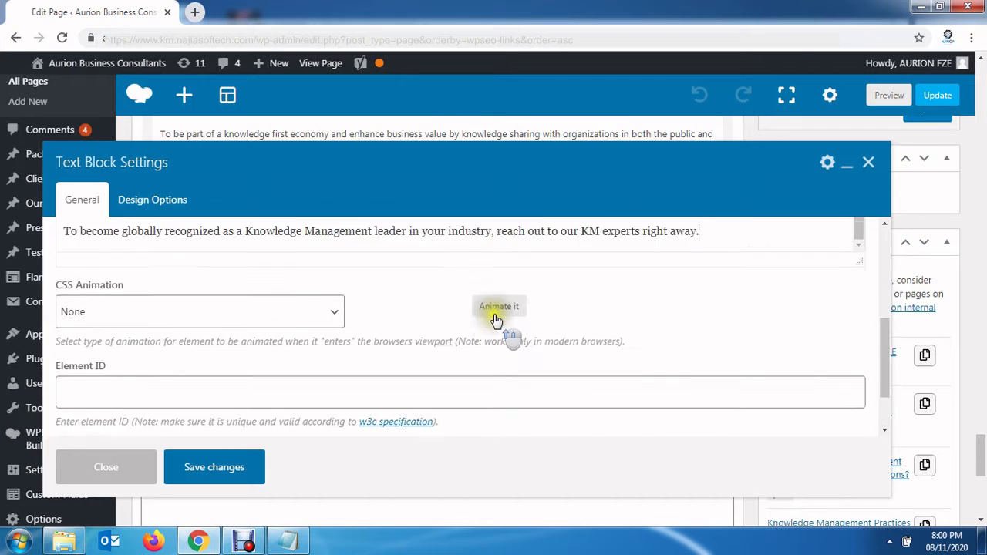
scroll(496, 313, up, 5)
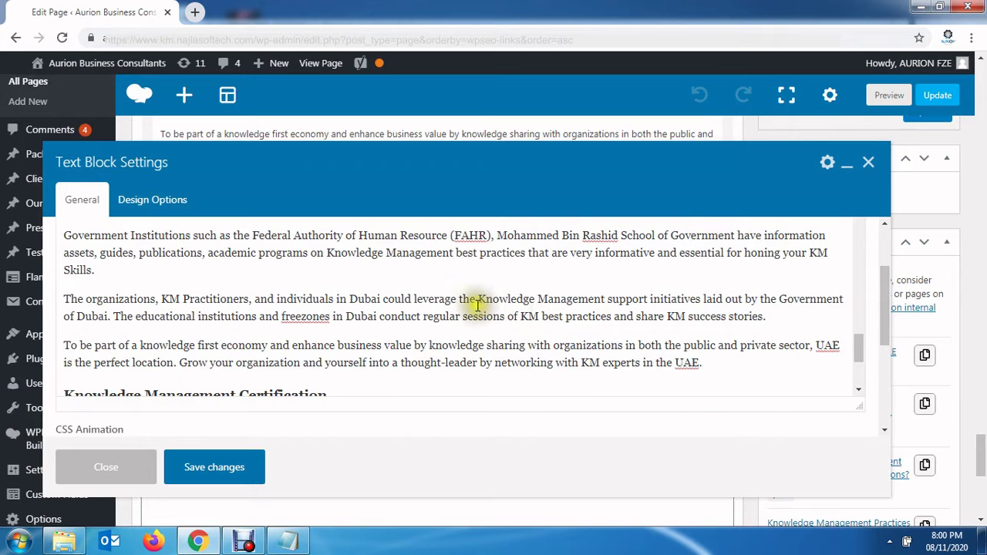
scroll(532, 331, down, 2)
scroll(540, 335, up, 1)
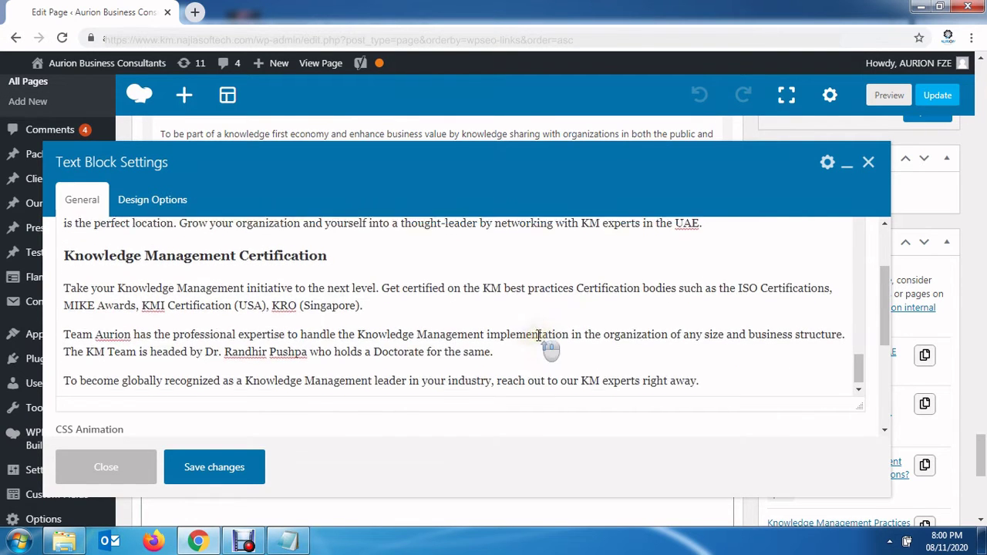
scroll(538, 335, up, 2)
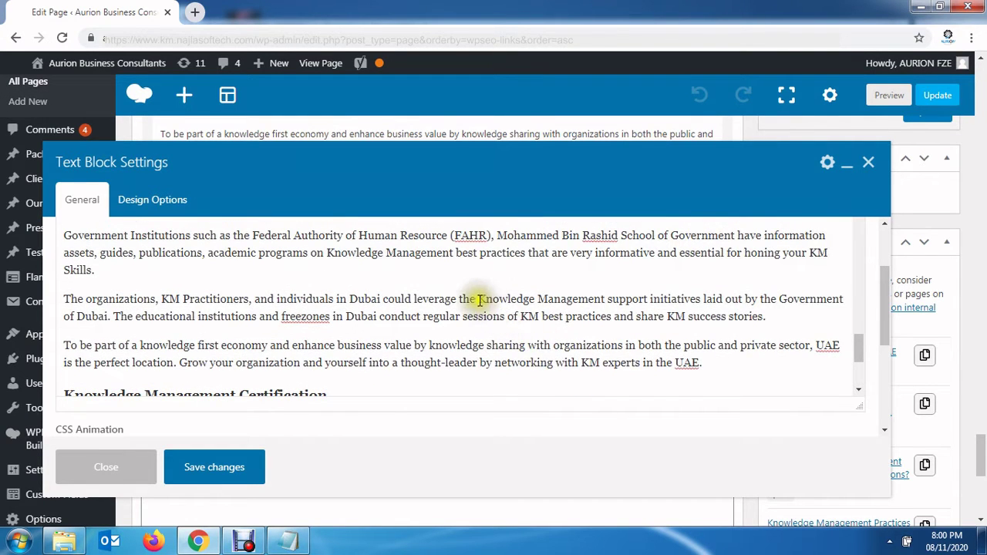
drag(478, 299, 605, 299)
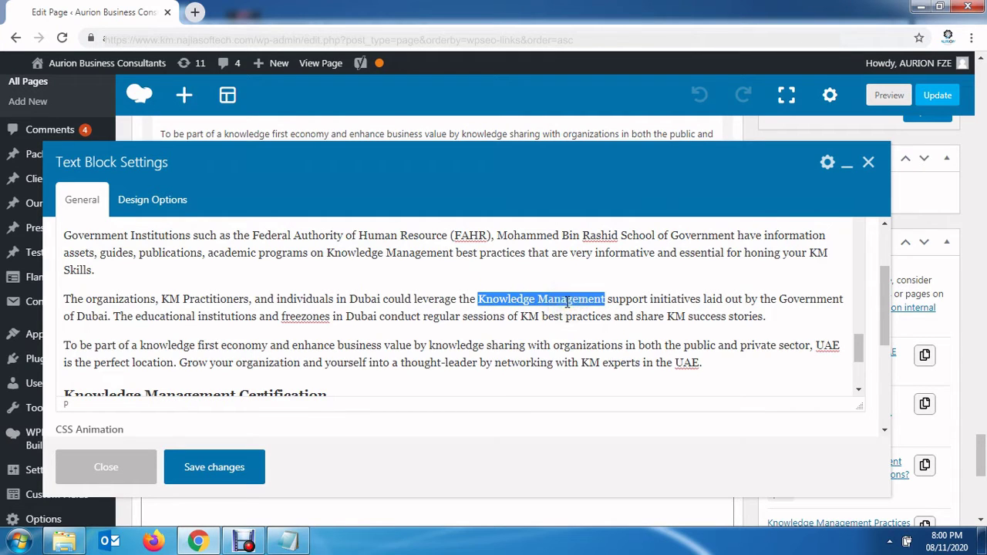
scroll(858, 345, down, 1)
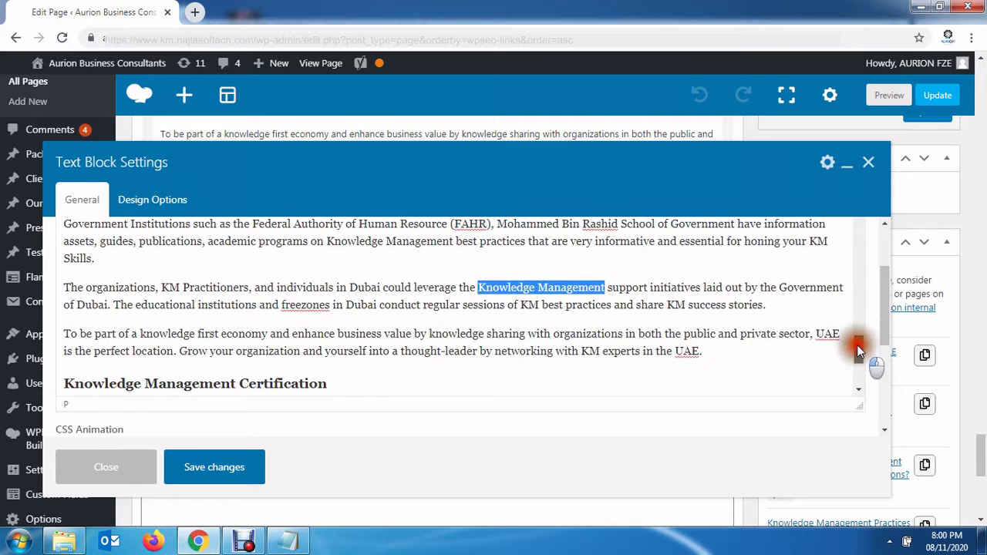
scroll(876, 326, up, 1)
drag(882, 323, 888, 248)
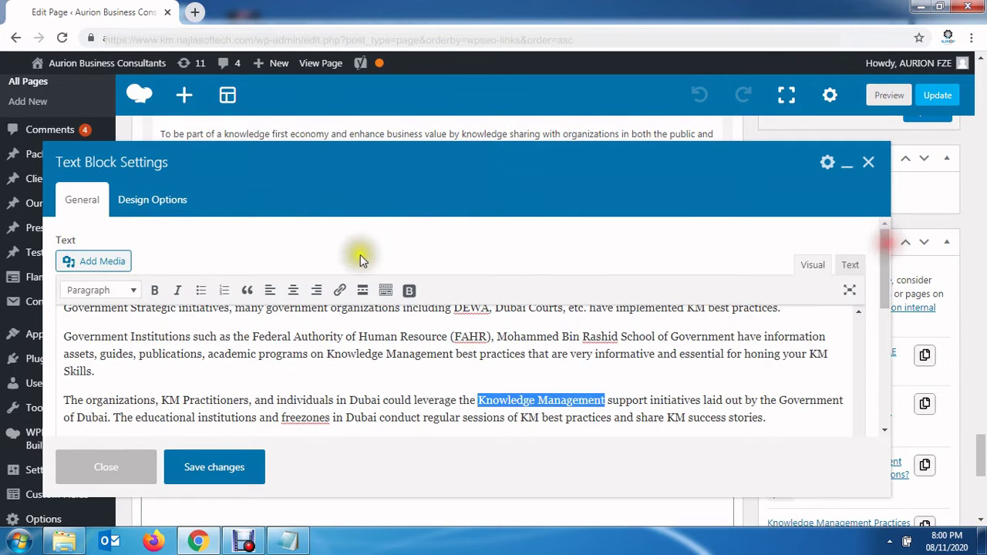
click(339, 290)
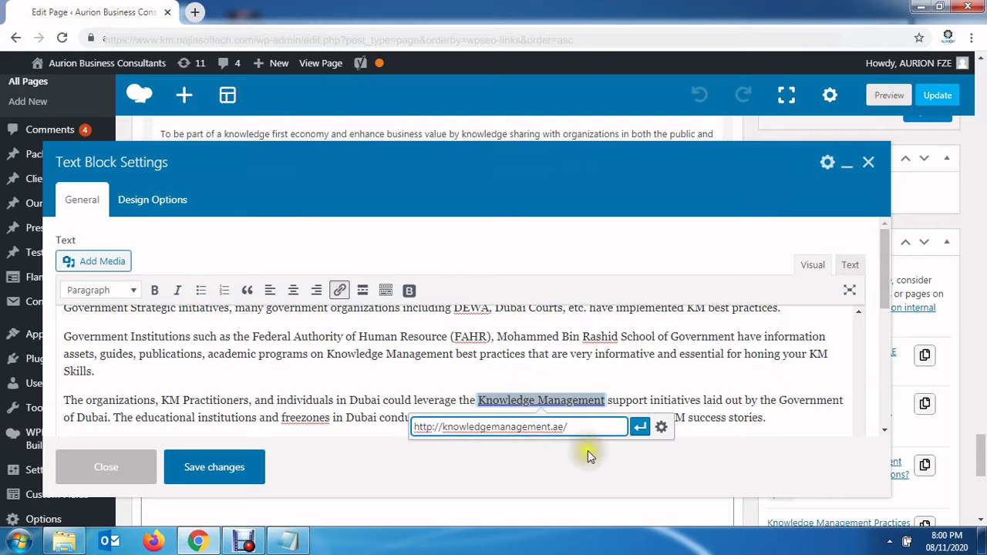
key(BackSpace)
click(640, 427)
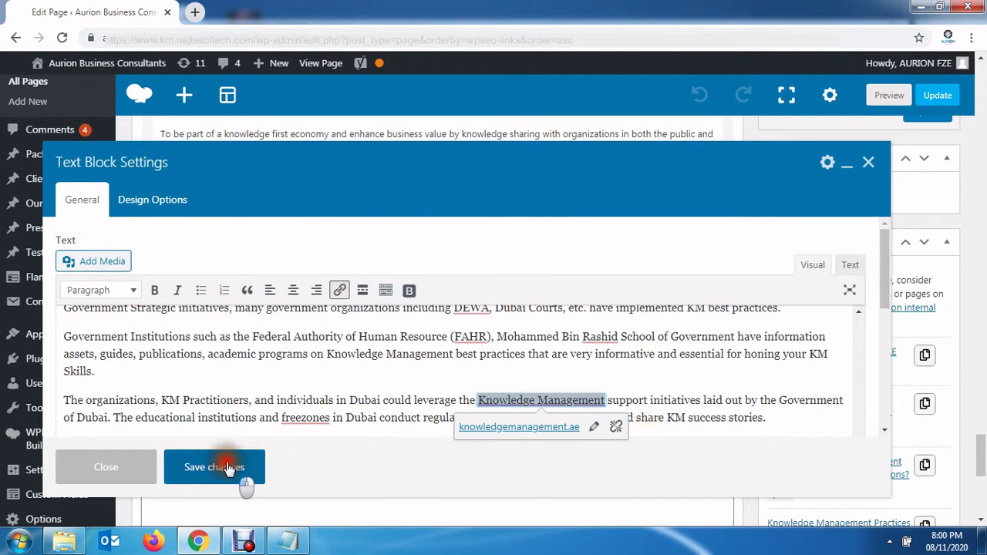
click(241, 468)
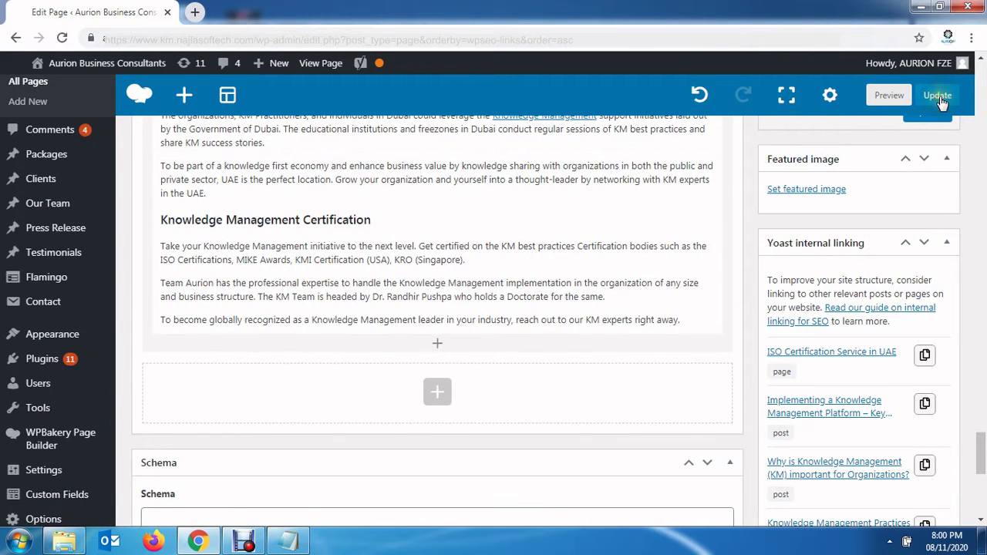
Update the page and expand its SEO analysis again to check the remaining problems
click(939, 100)
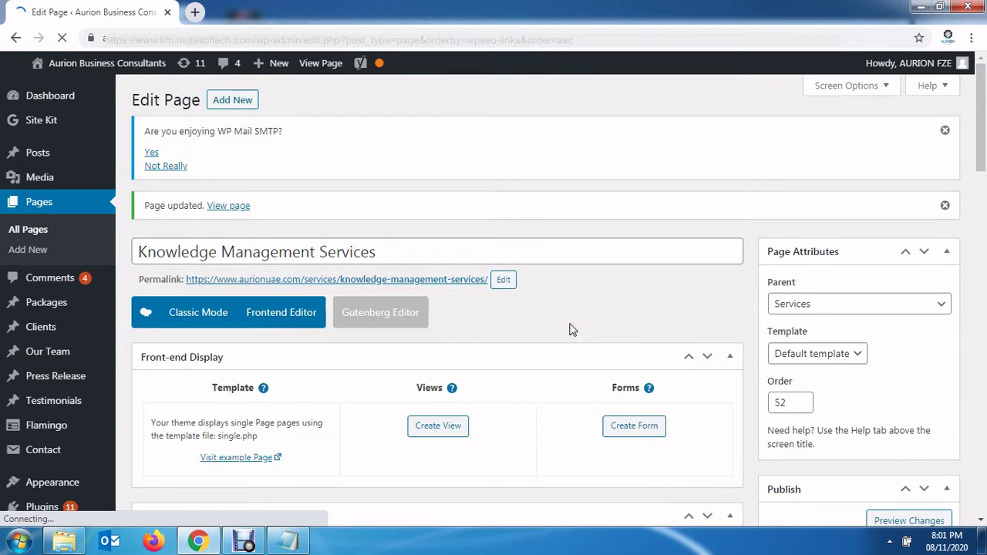
scroll(567, 330, down, 3)
scroll(567, 330, down, 5)
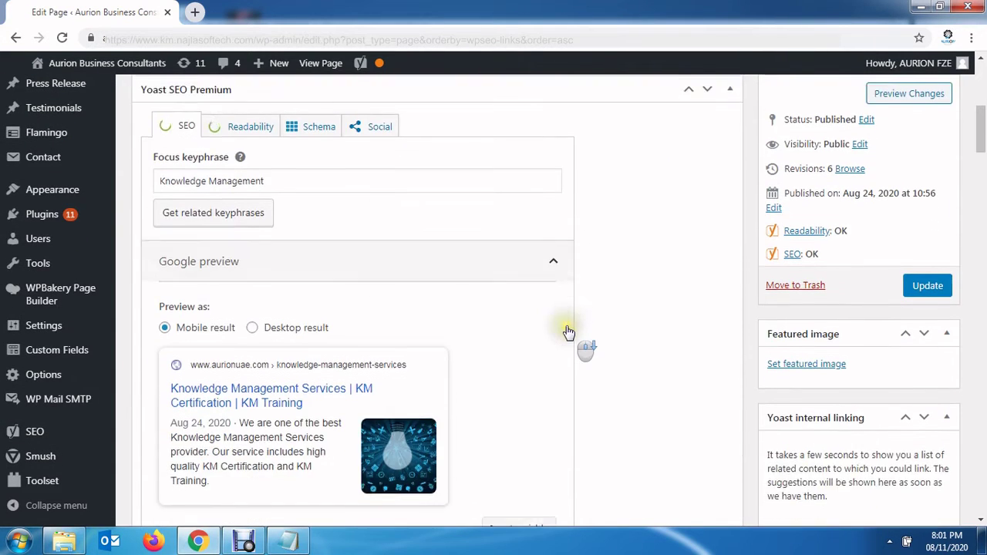
scroll(559, 339, down, 6)
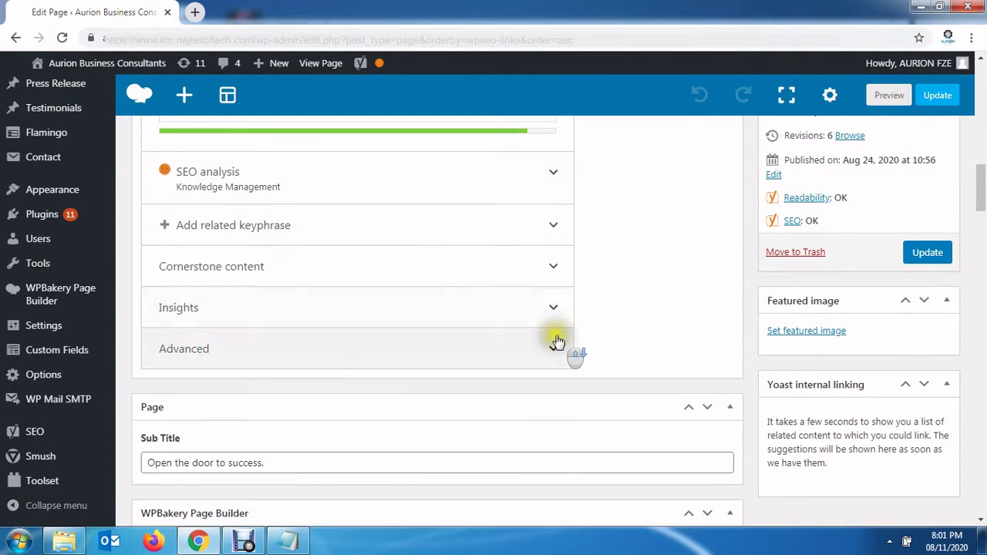
click(556, 182)
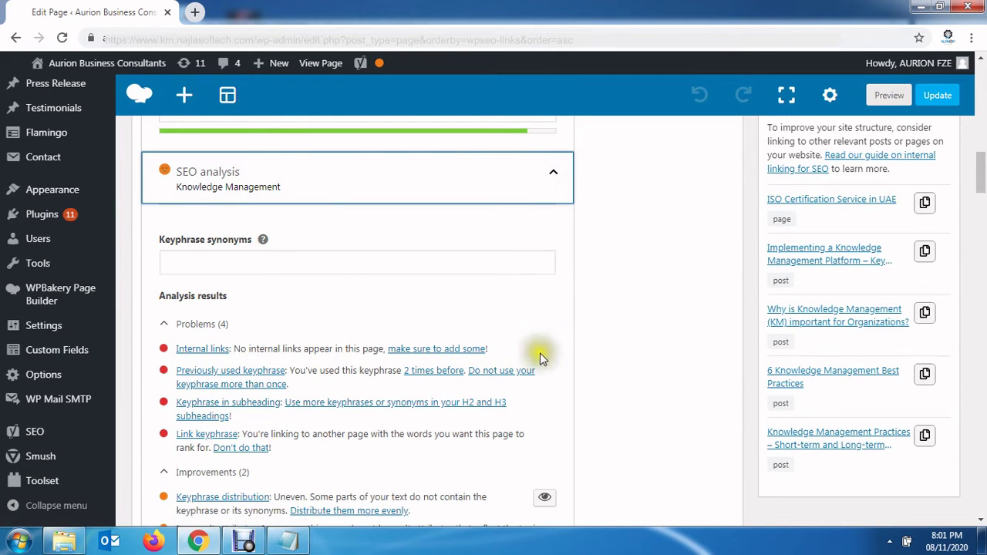
scroll(540, 352, down, 3)
Add a new closing line "Contact Us Now!" to the text block containing the Knowledge Management Certification section
scroll(543, 366, down, 15)
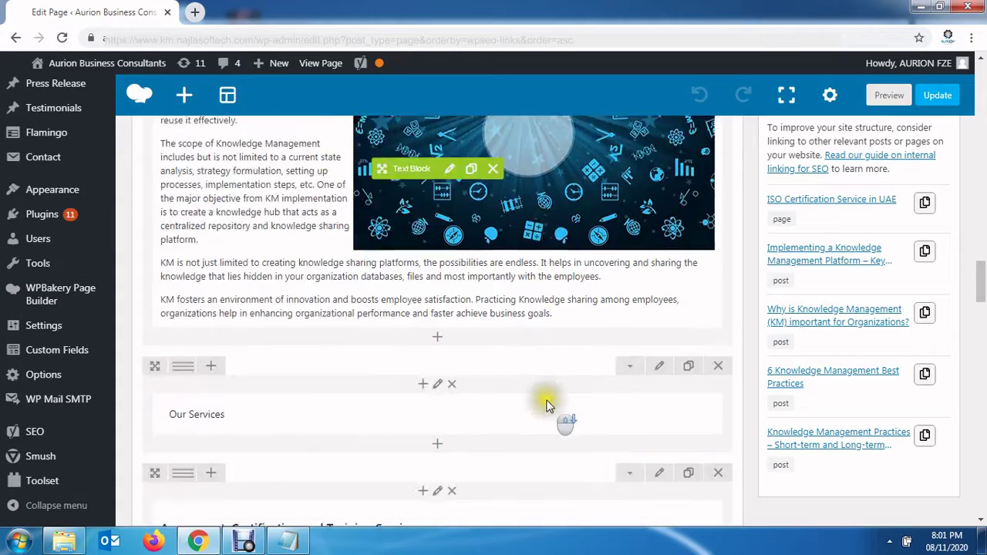
scroll(544, 402, down, 20)
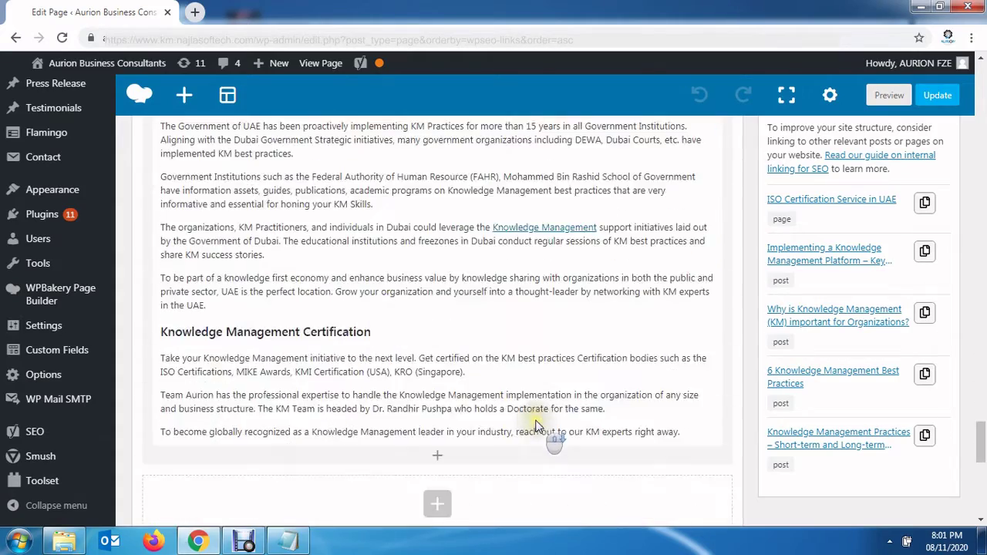
scroll(511, 379, up, 1)
mouse_move(437, 353)
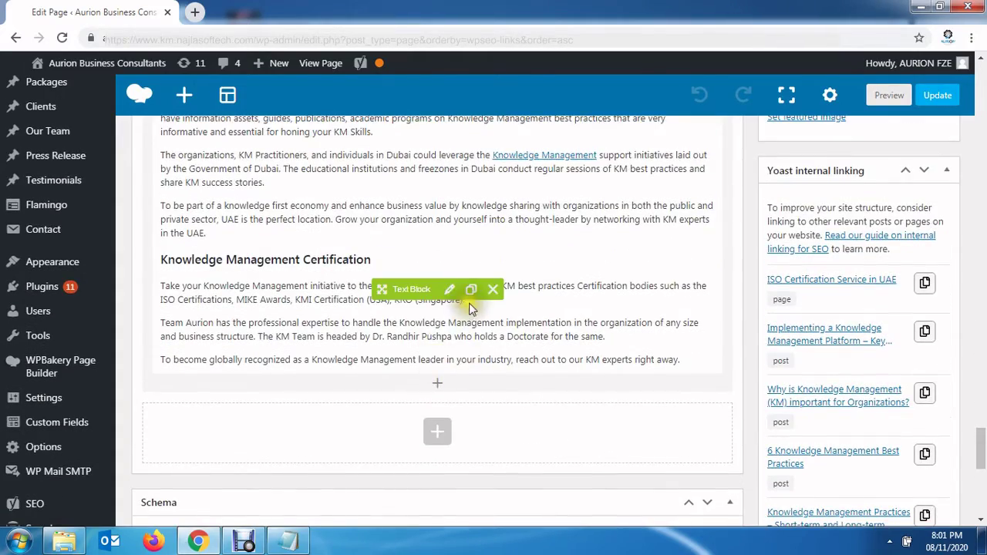
click(452, 290)
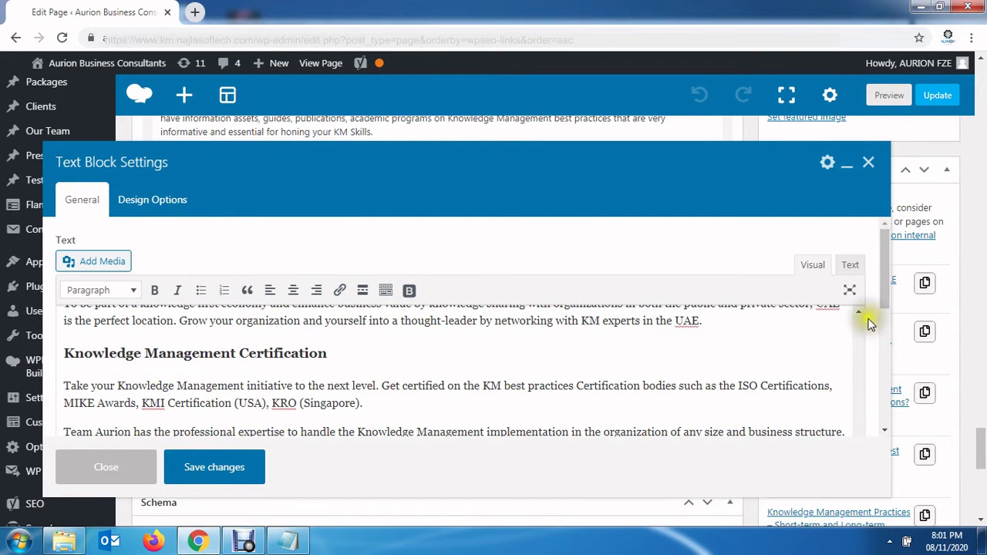
scroll(880, 347, down, 4)
scroll(872, 339, up, 3)
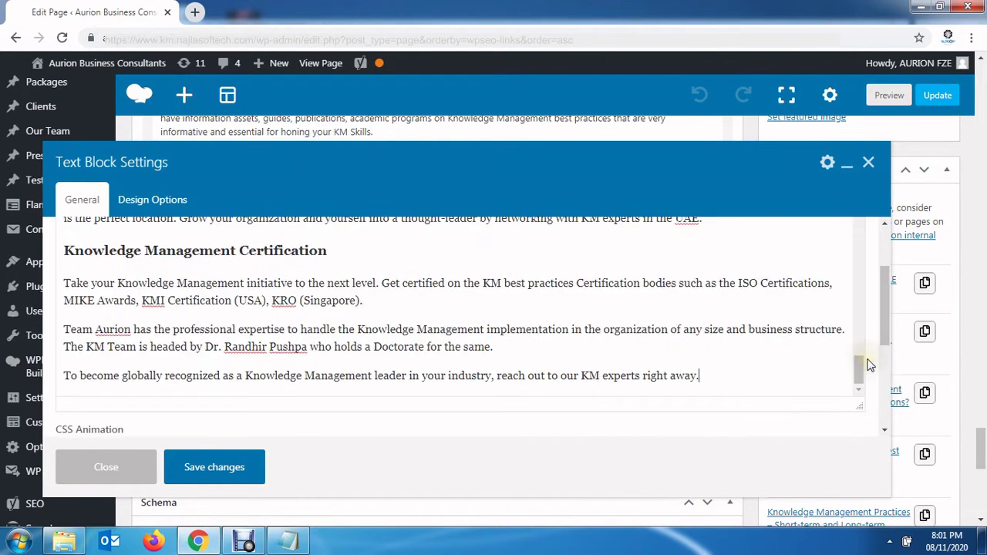
click(858, 376)
key(Return)
key(Return)
key(BackSpace)
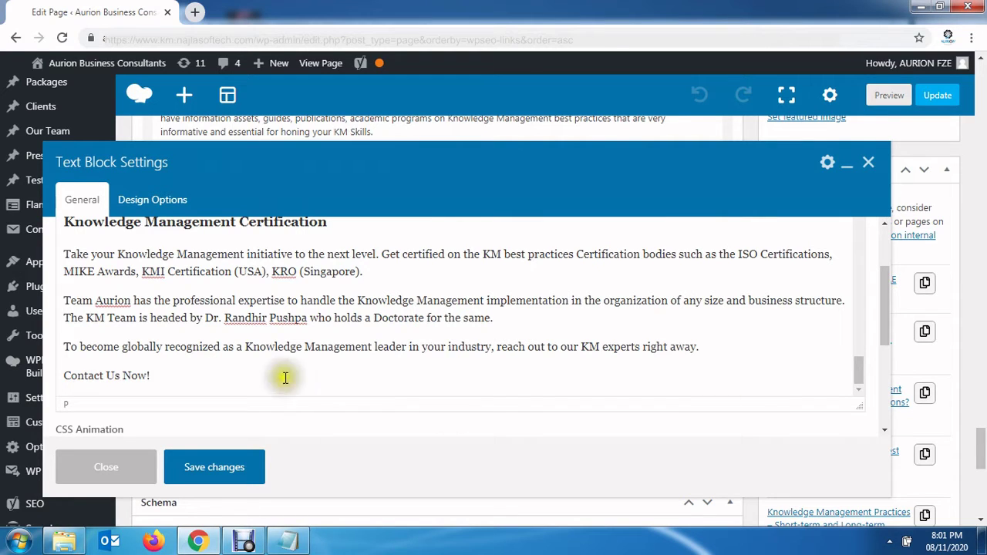
Link "Contact Us Now!" to aurionuae.com/contact-us and save the text block
drag(214, 378, 81, 376)
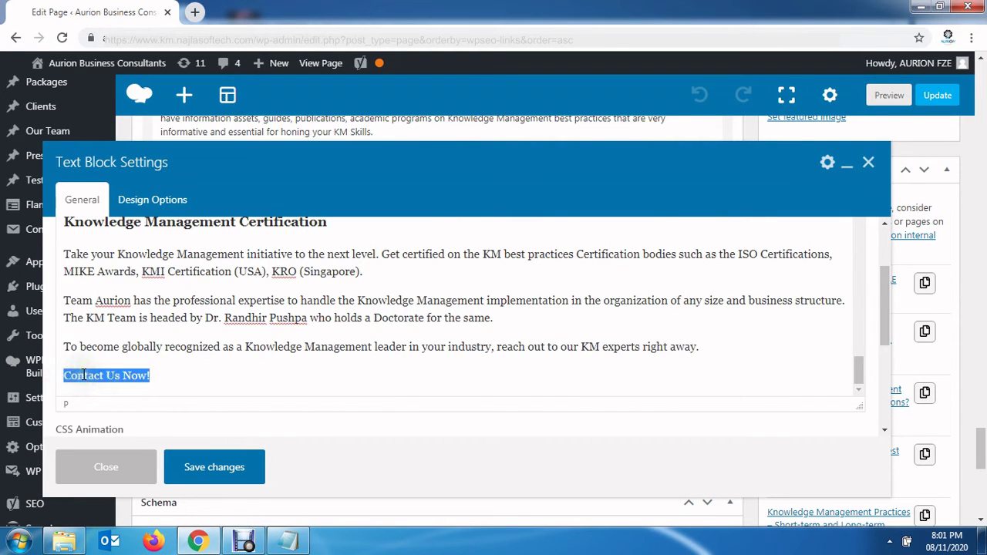
drag(888, 308, 872, 256)
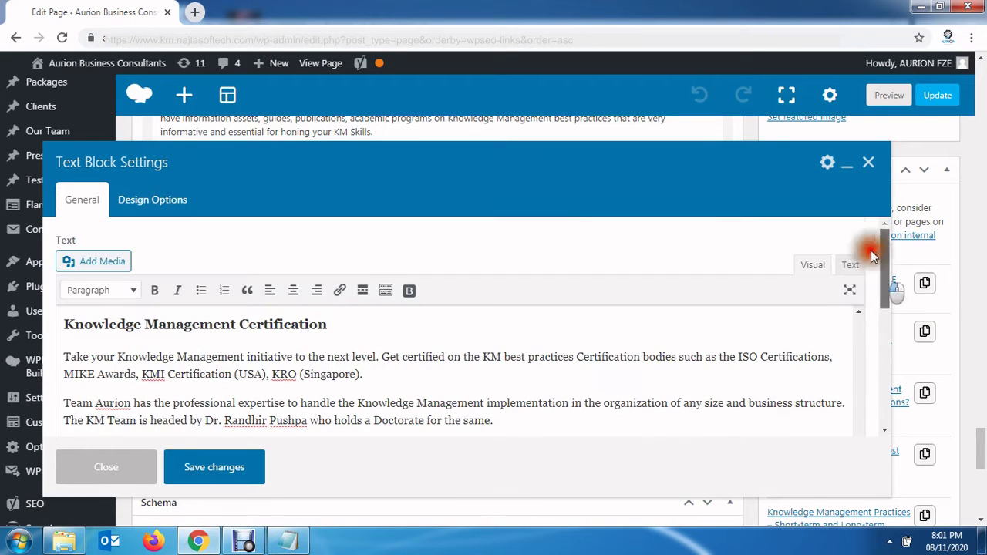
click(340, 290)
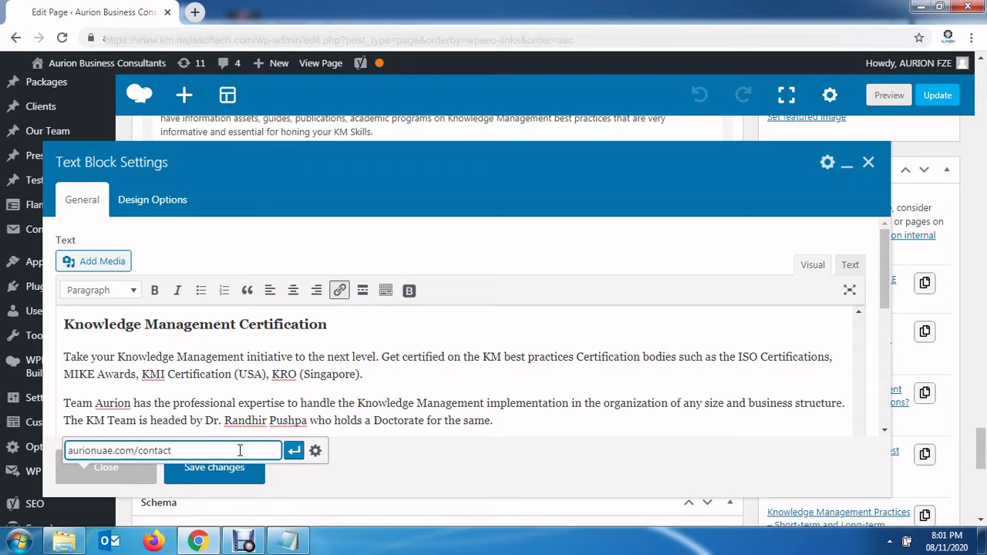
key(Return)
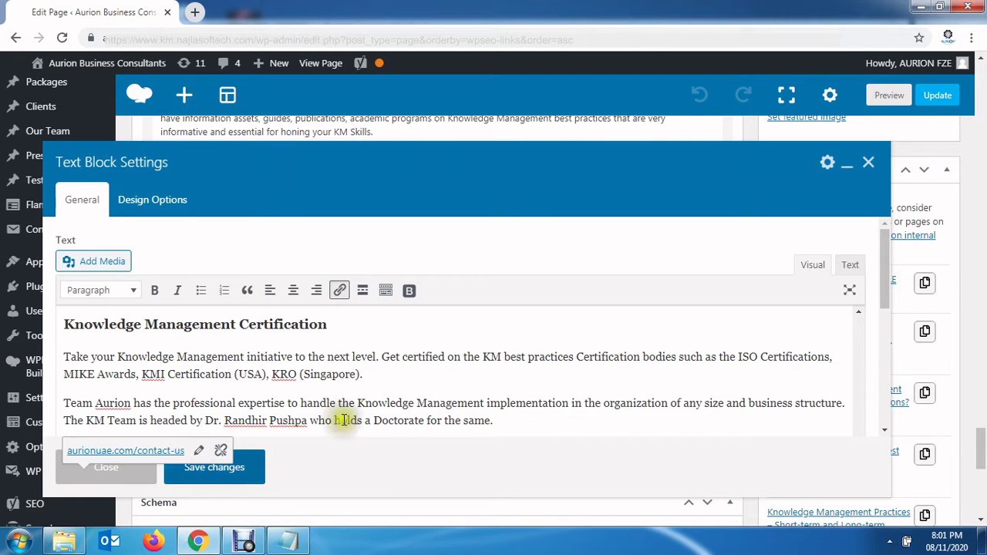
click(246, 467)
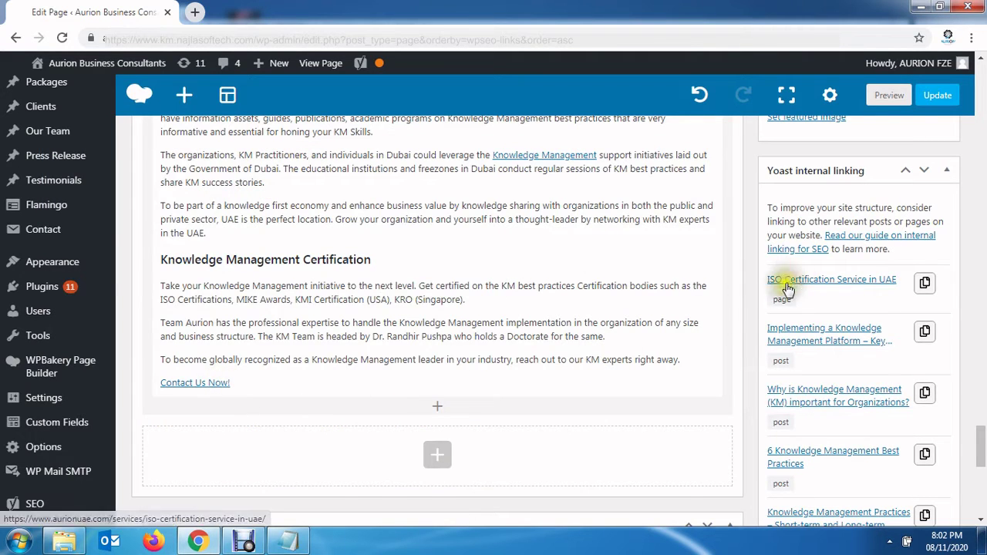
Update the page and expand its SEO analysis to review the problems, improvements and good results
click(938, 97)
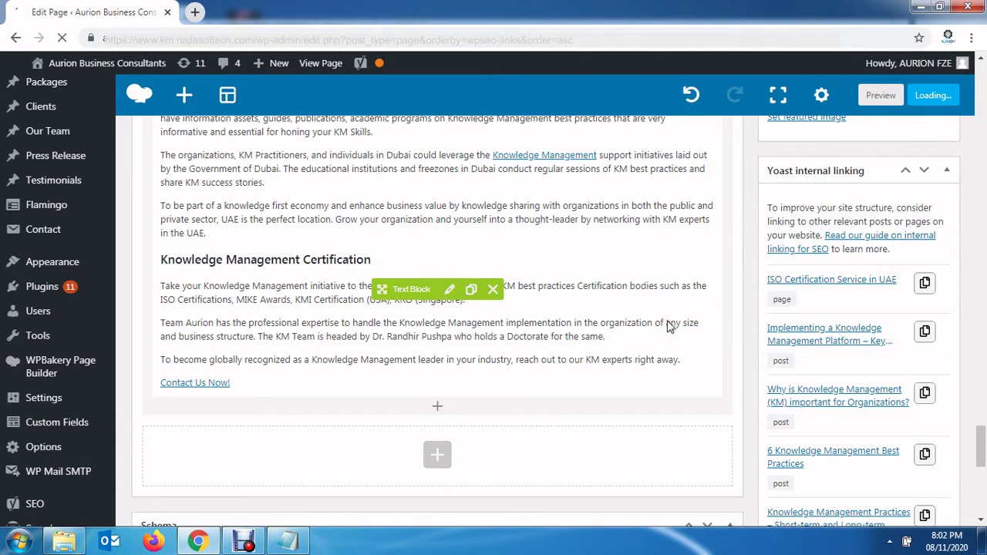
scroll(664, 312, down, 9)
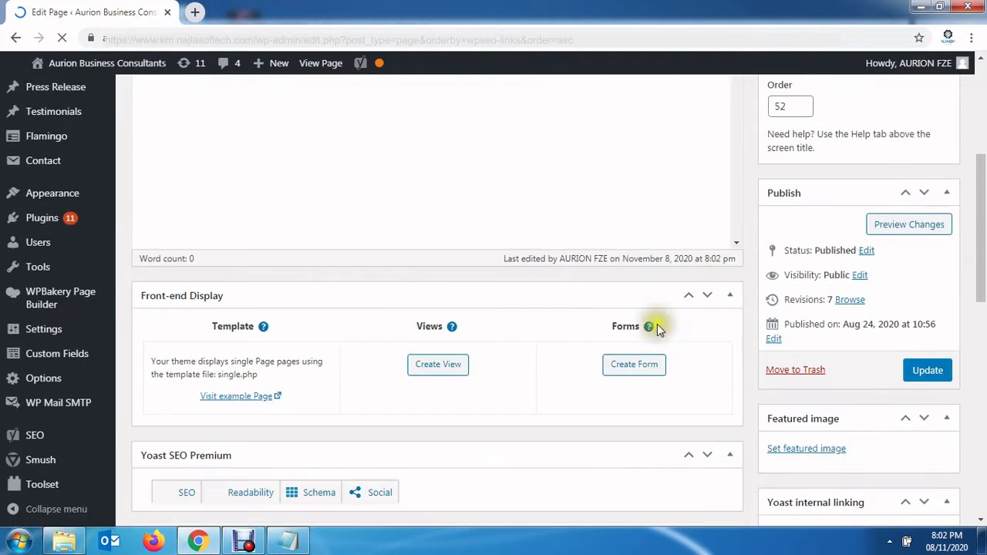
scroll(640, 338, down, 5)
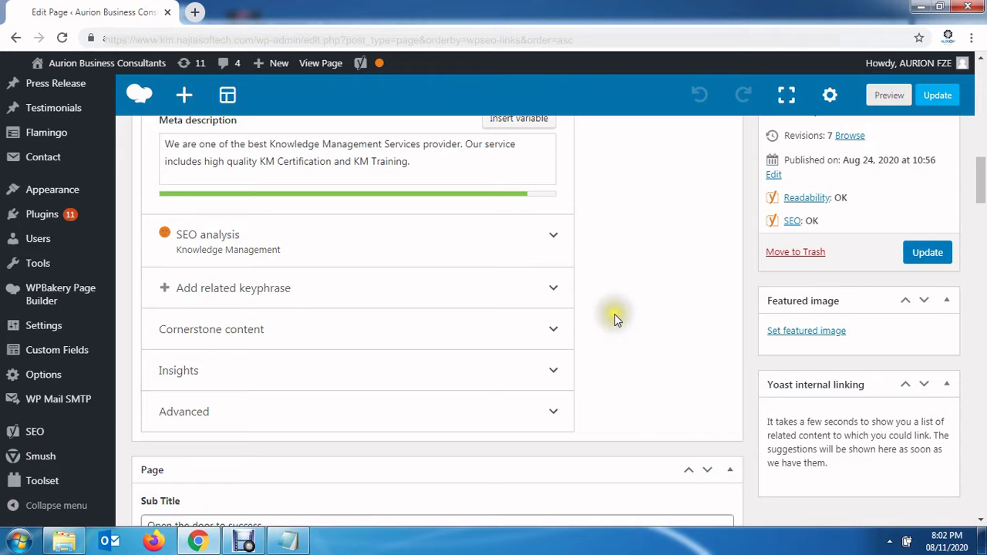
click(554, 243)
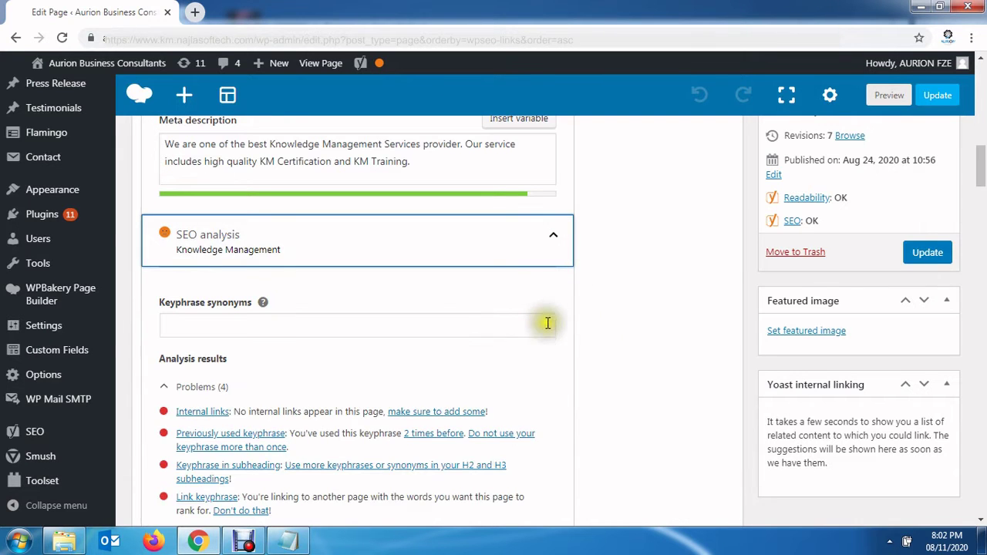
scroll(568, 352, down, 3)
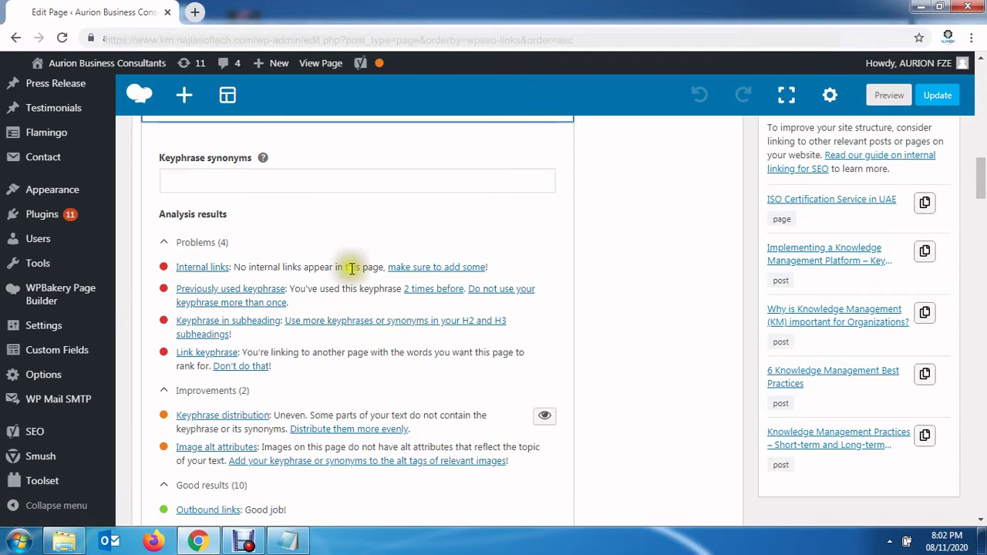
scroll(411, 314, down, 1)
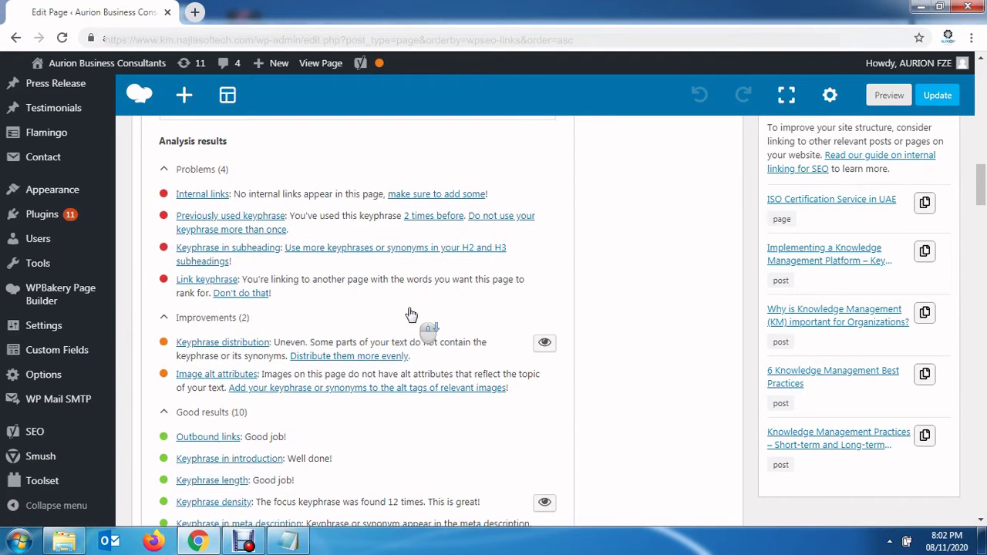
scroll(410, 313, down, 1)
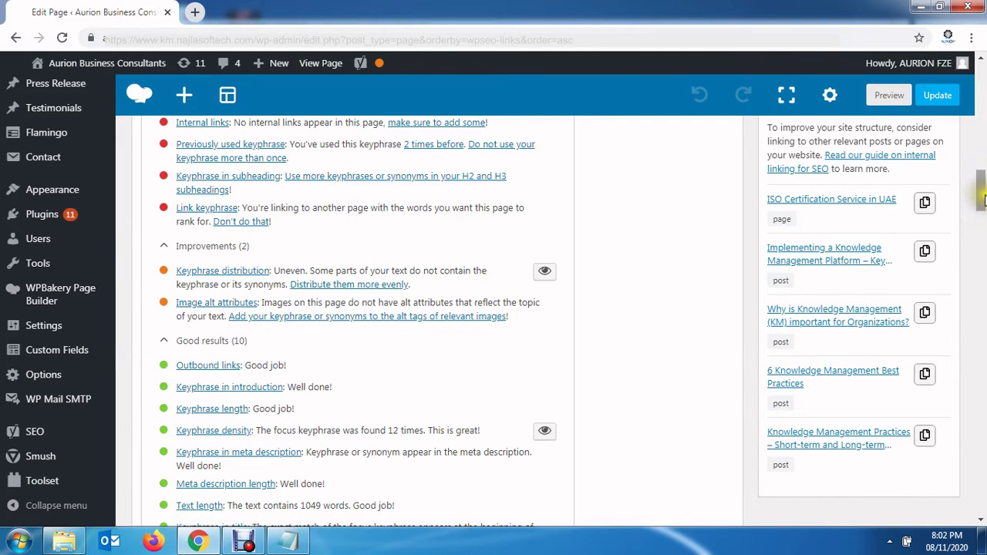
Set the light bulb image's alternative text to "Knowledge Management Services" in the introductory text block and save the block
scroll(514, 347, down, 10)
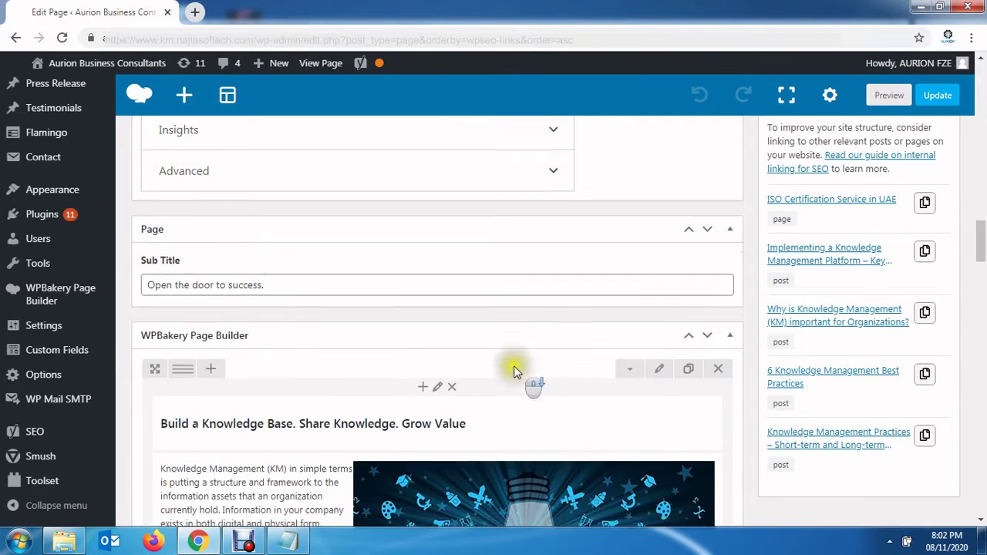
click(450, 334)
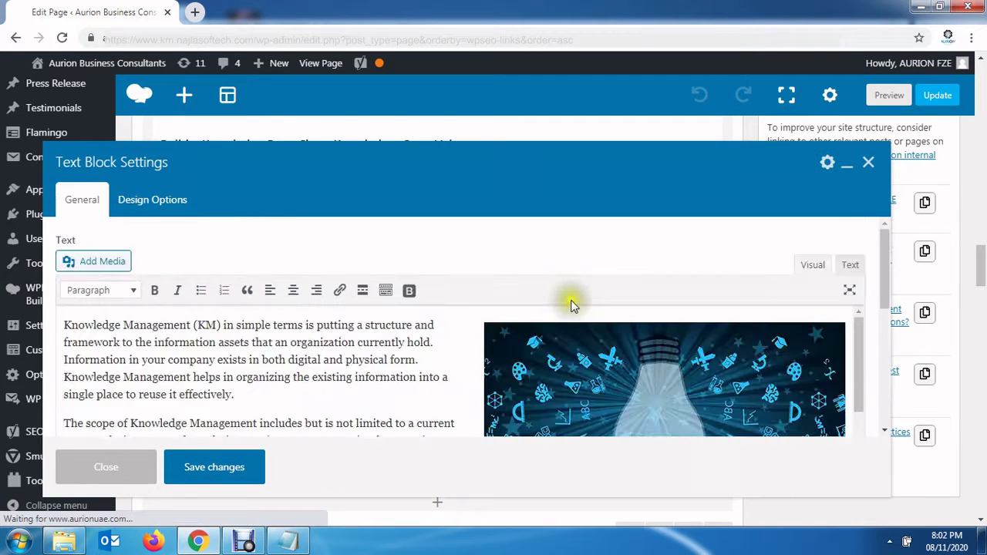
scroll(571, 308, down, 5)
click(589, 344)
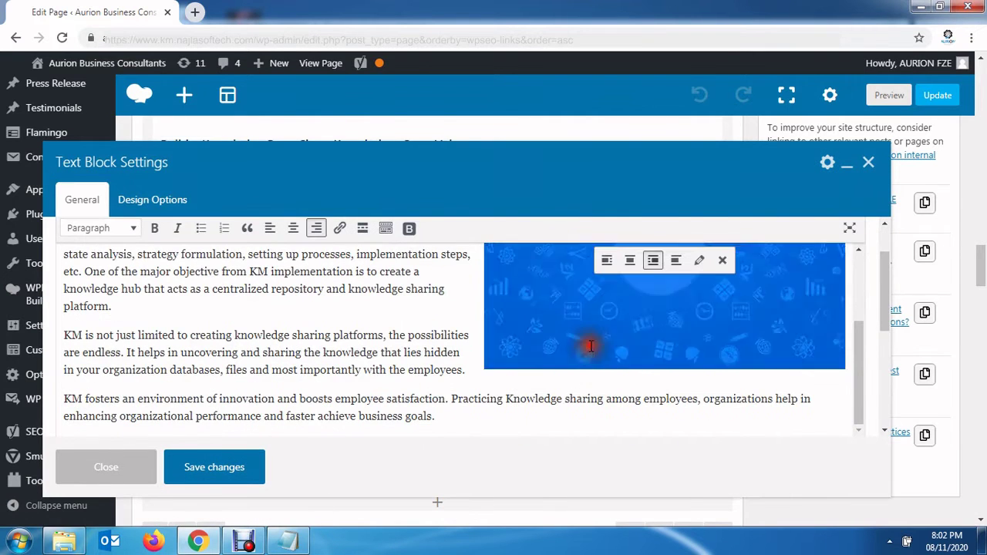
click(699, 261)
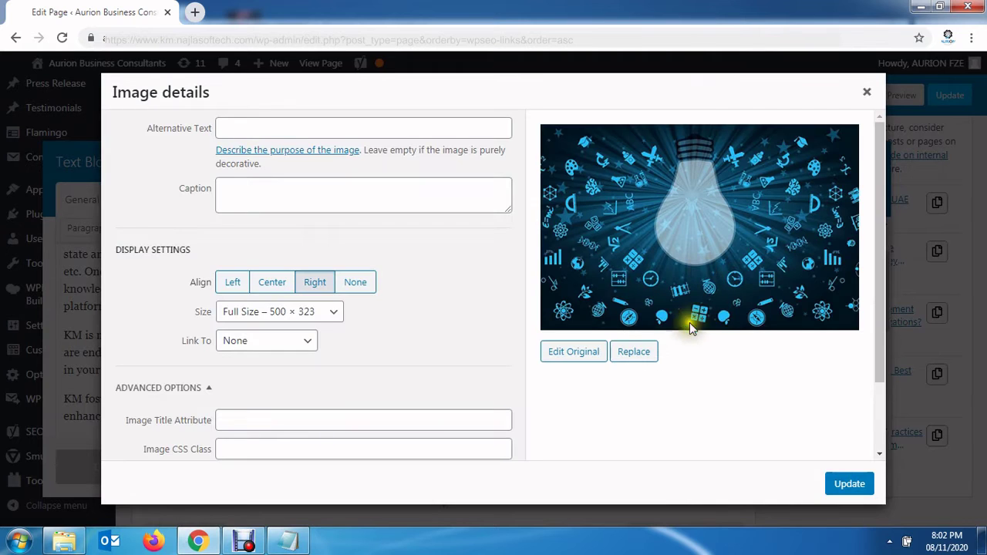
click(245, 130)
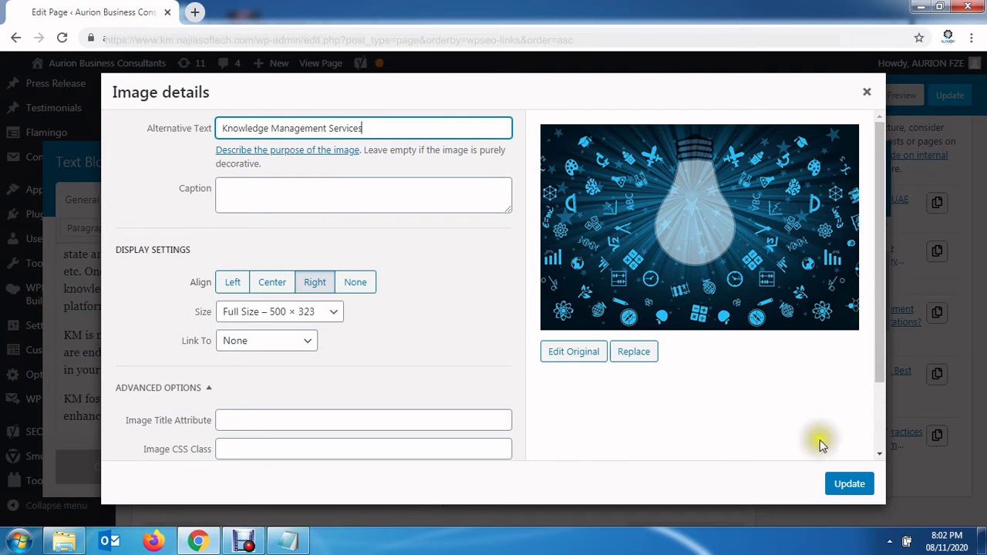
click(848, 484)
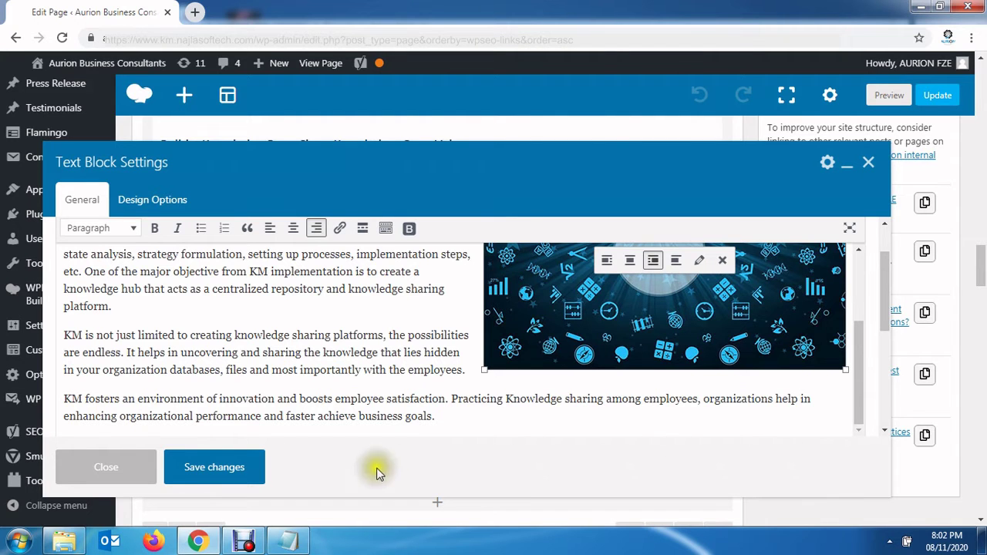
click(218, 467)
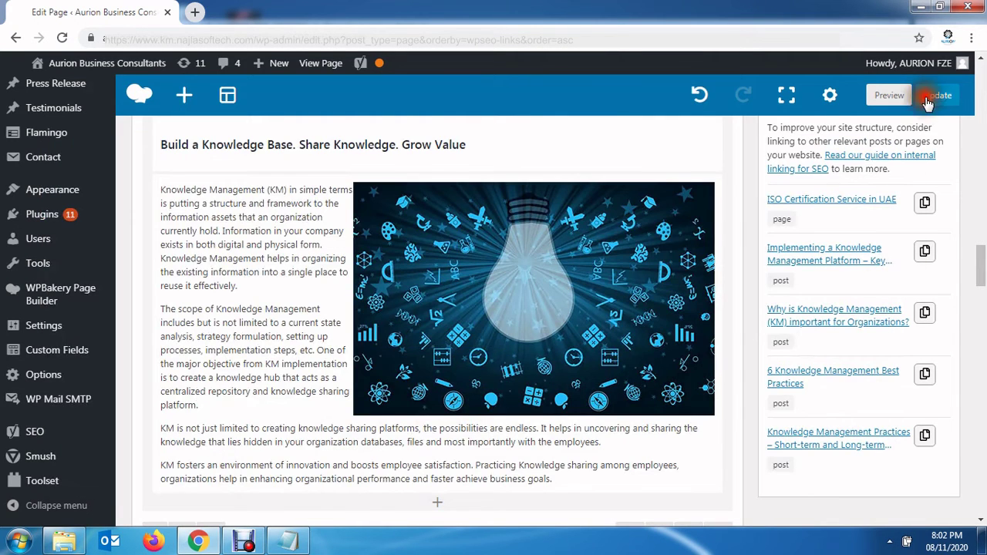
Update the page to store the image's new alternative text
click(928, 103)
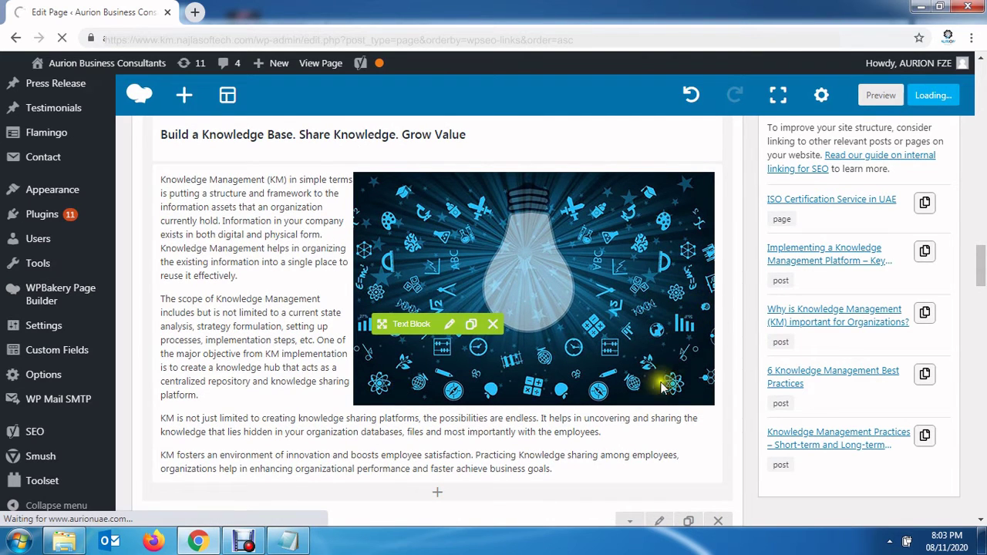
scroll(668, 351, down, 1)
scroll(653, 372, down, 10)
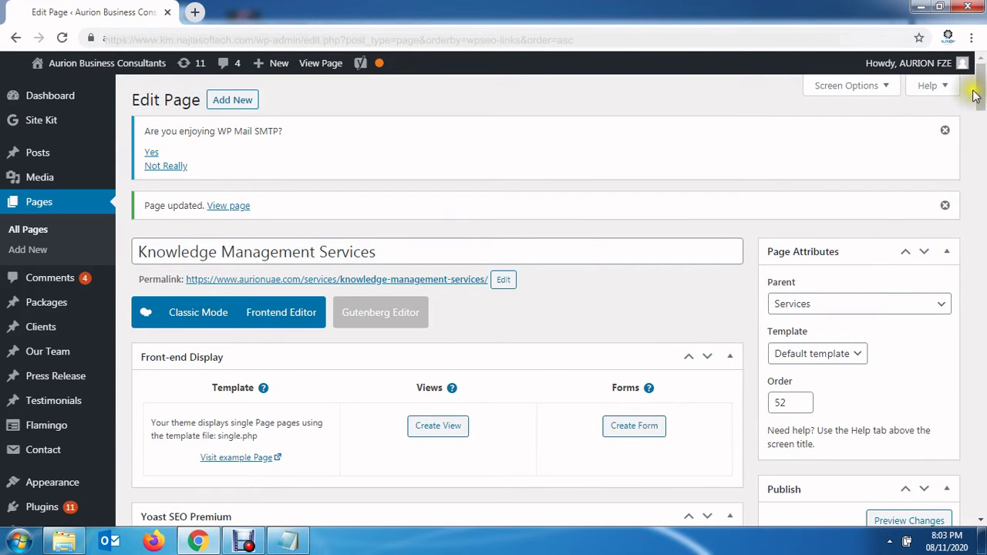
drag(977, 84, 980, 276)
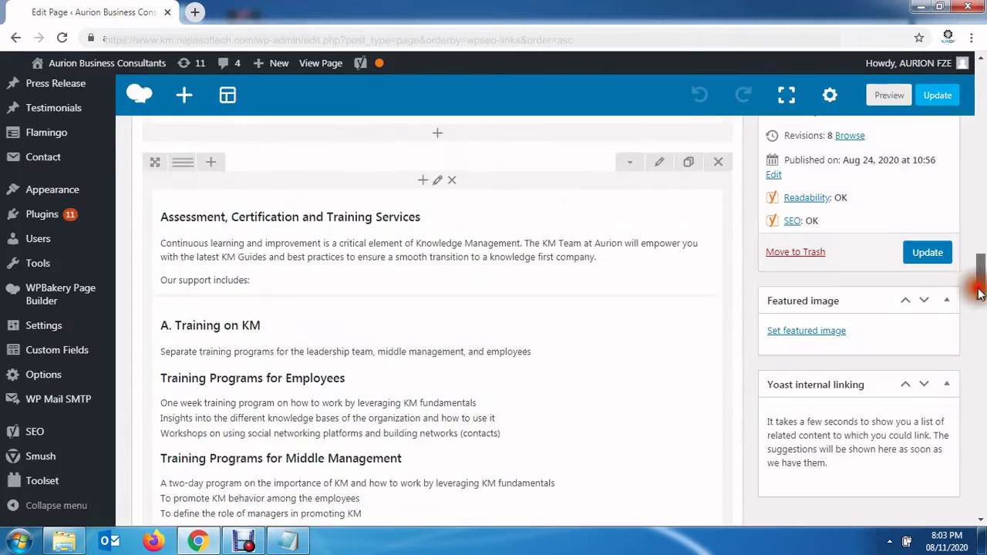
scroll(569, 319, down, 5)
scroll(559, 324, down, 12)
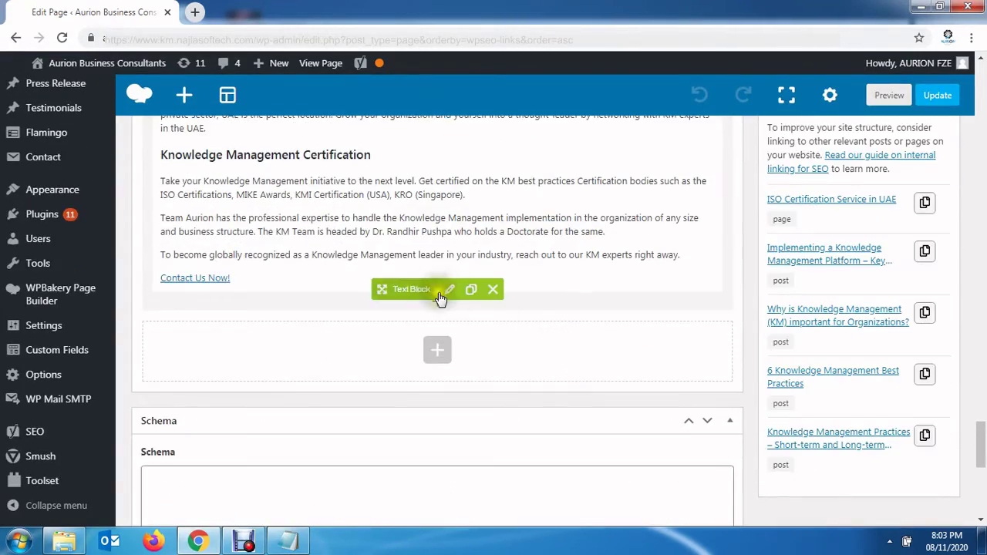
click(447, 292)
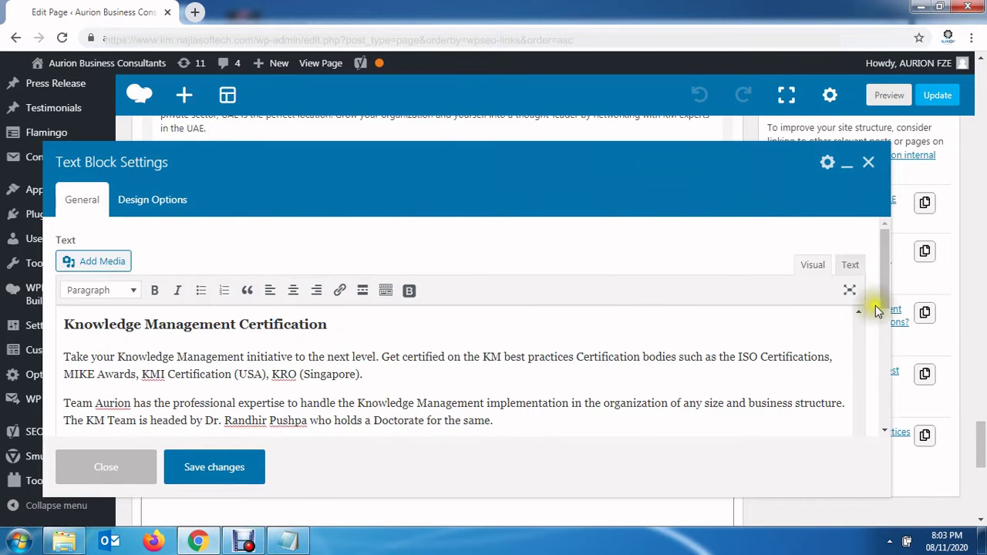
drag(888, 292, 873, 337)
click(78, 360)
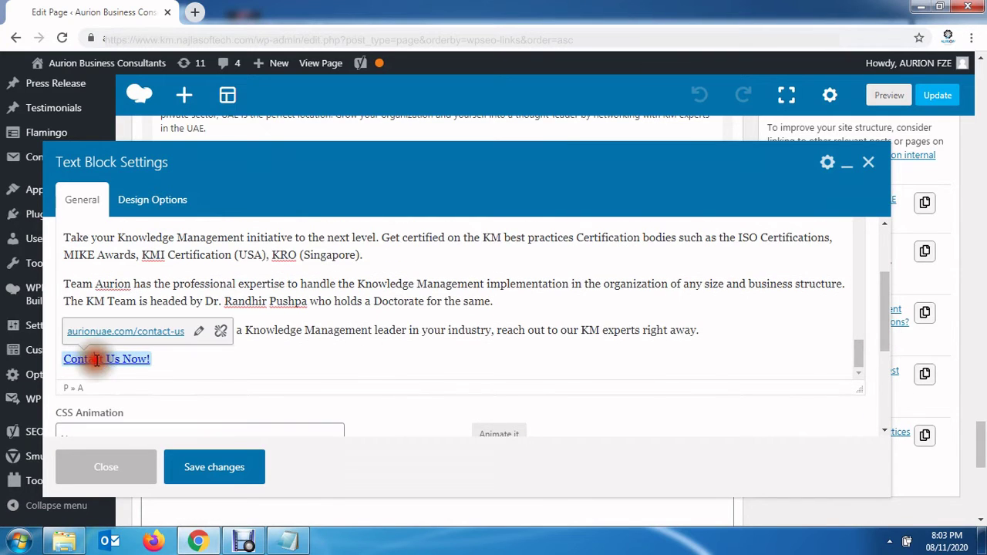
click(194, 330)
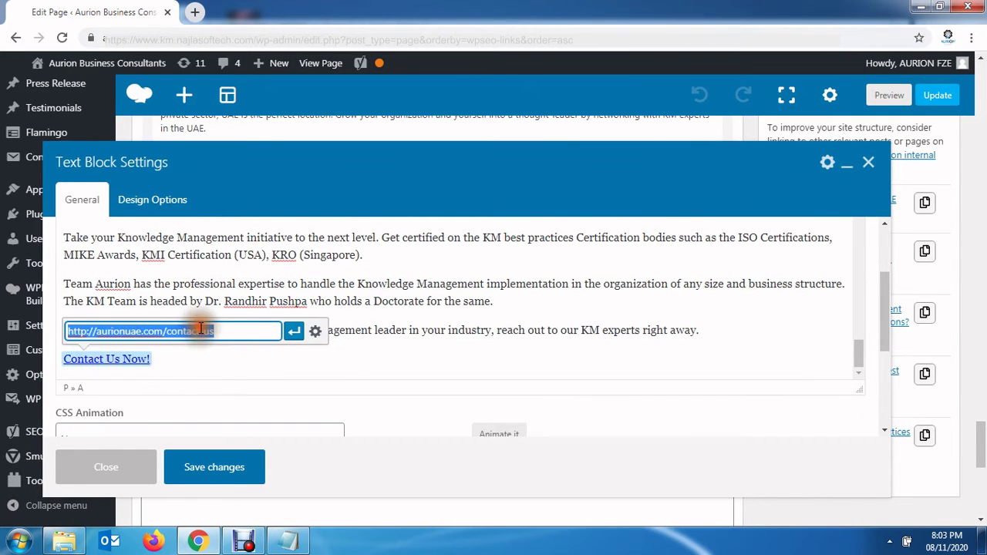
click(88, 331)
text(s)
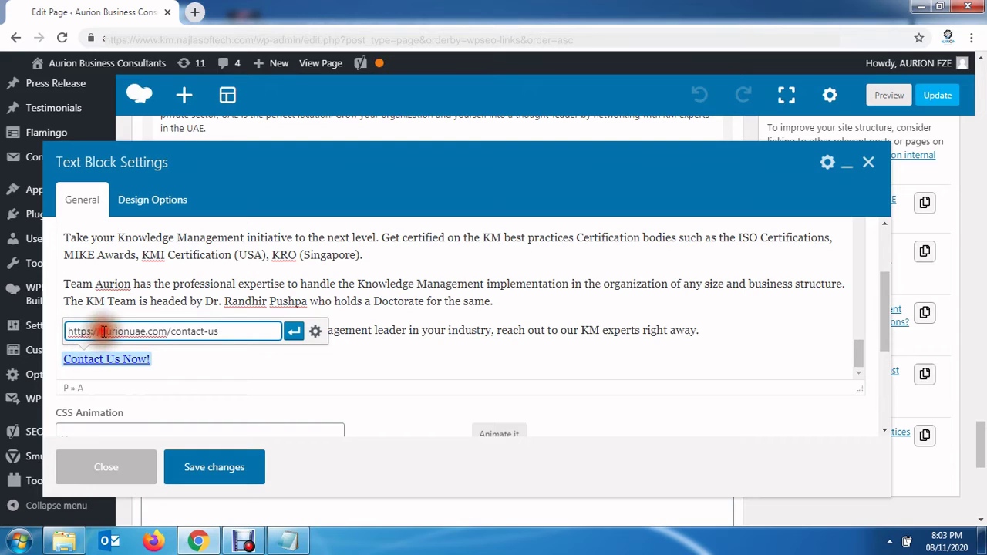
click(103, 331)
text(www.)
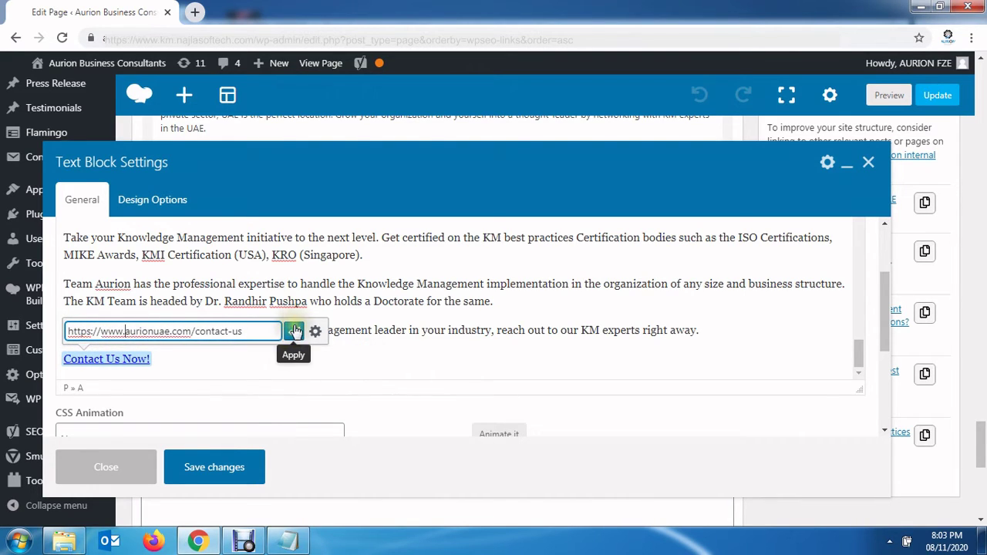
click(294, 331)
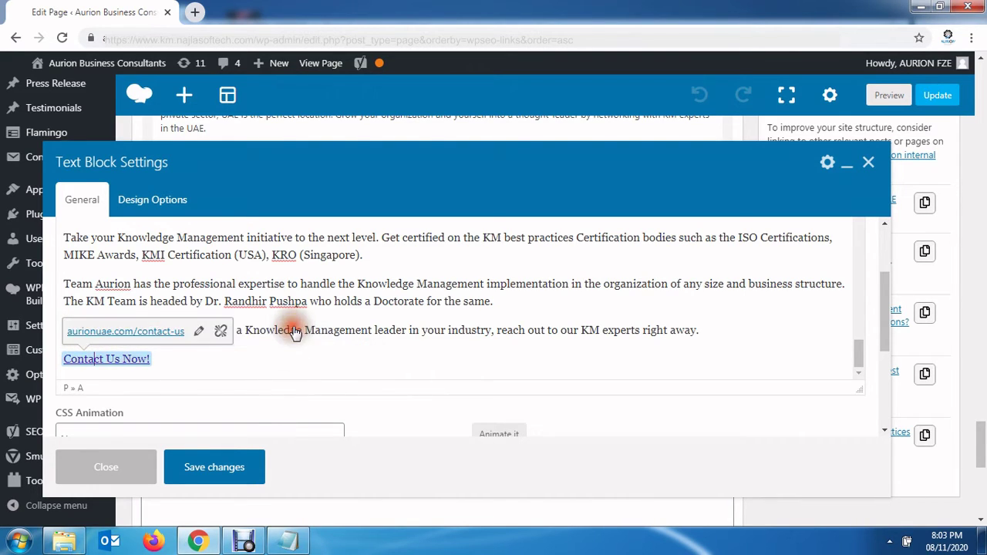
Save the Knowledge Management Certification text block and update the page to store its new contact link
click(224, 468)
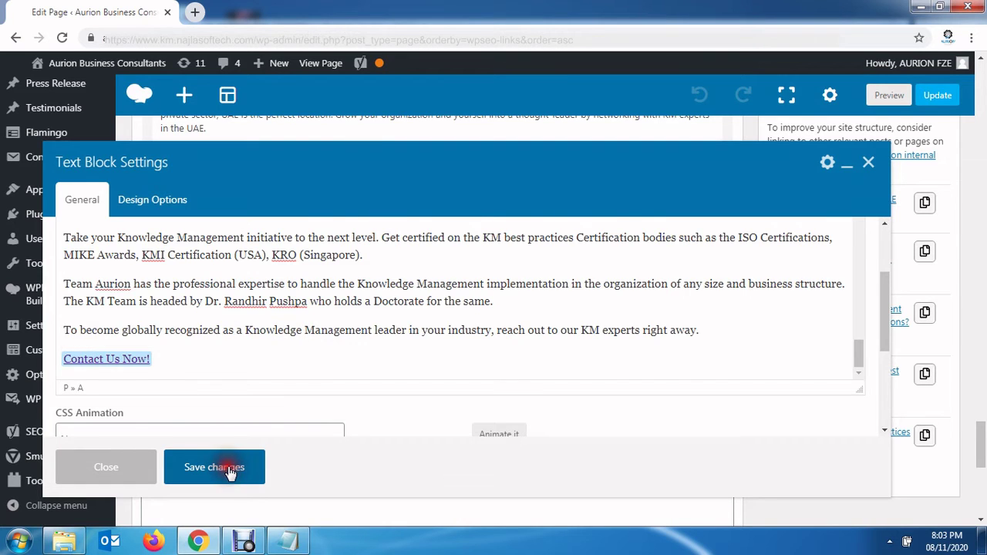
click(934, 96)
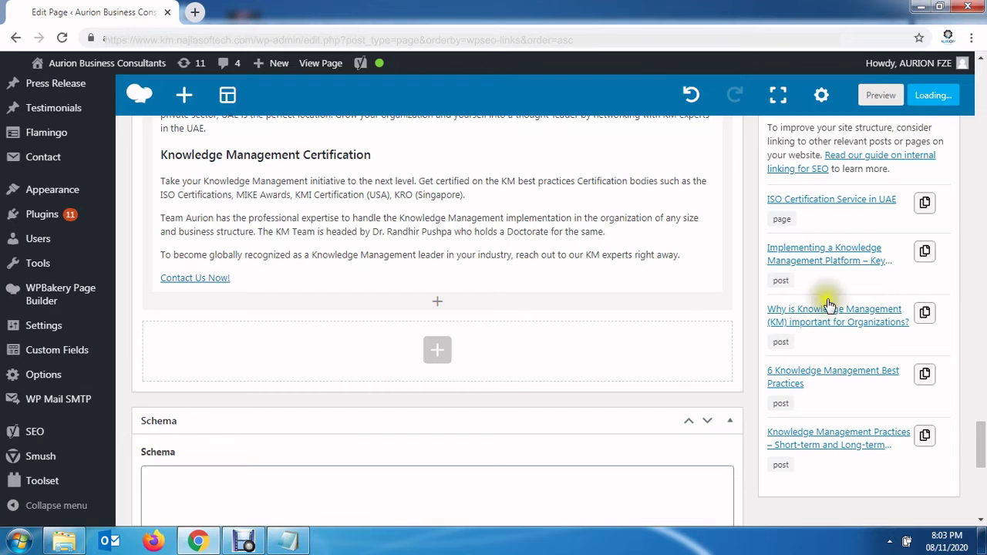
scroll(877, 386, up, 1)
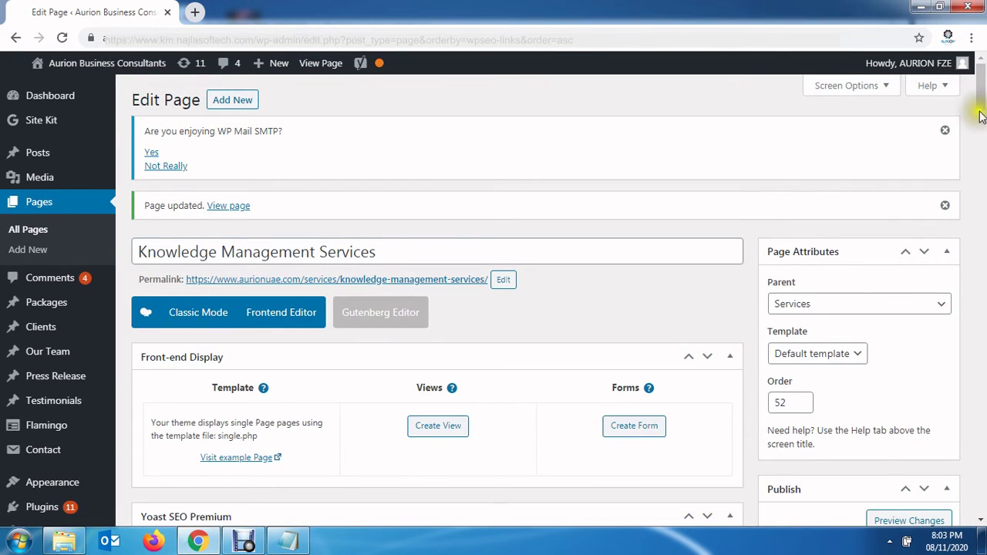
Copy the link of the suggested "ISO Certification Service in UAE" page from the Yoast internal linking suggestions
scroll(974, 116, down, 2)
drag(974, 115, 983, 301)
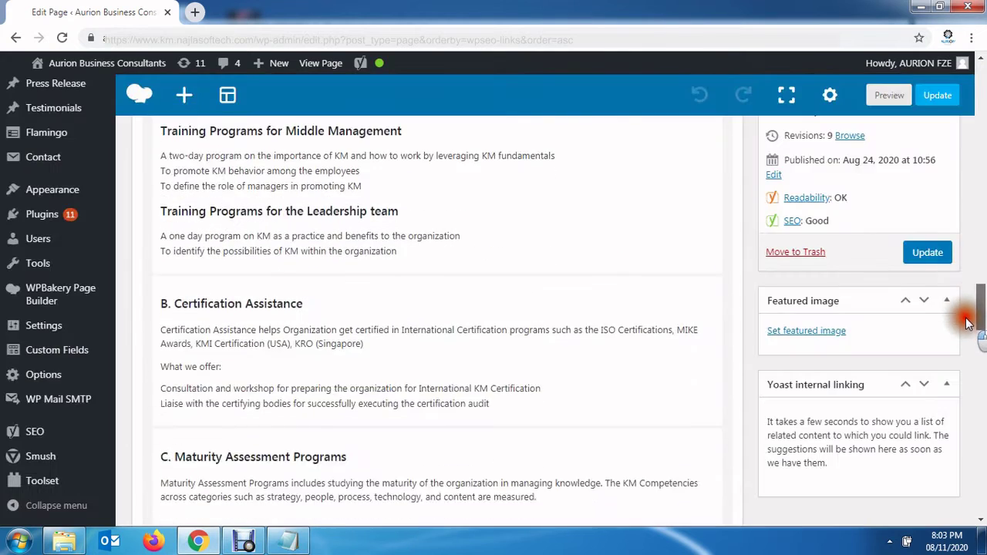
scroll(979, 308, down, 2)
scroll(890, 304, down, 3)
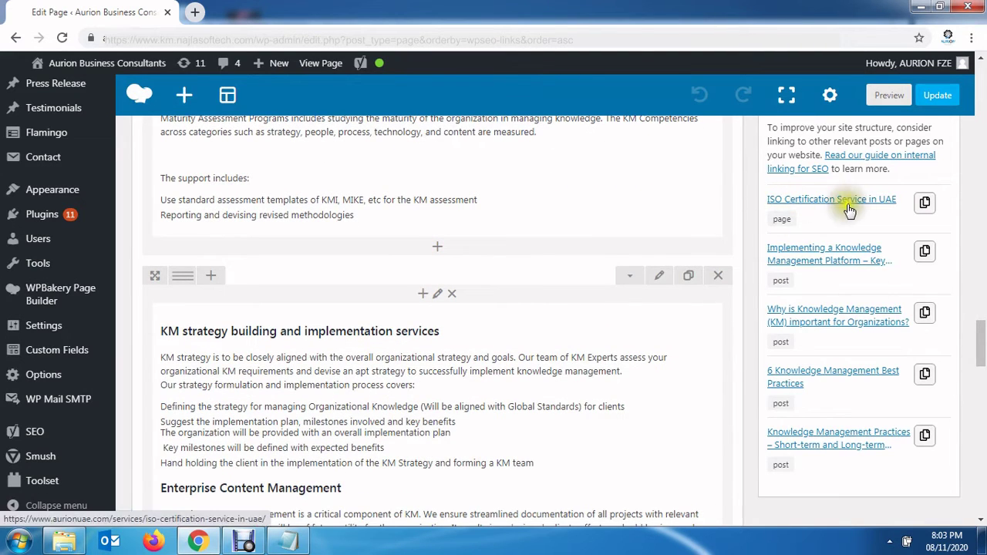
scroll(869, 211, up, 2)
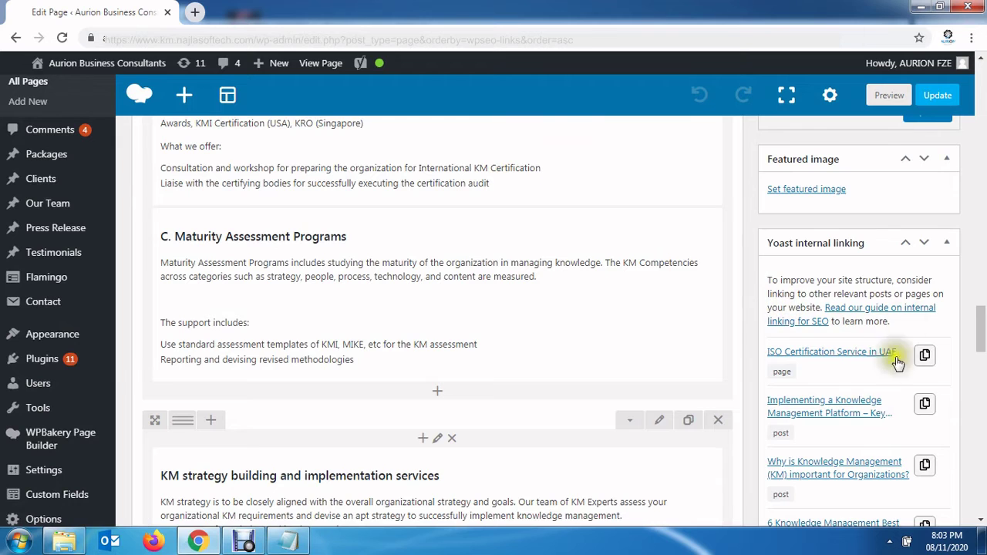
scroll(903, 370, down, 1)
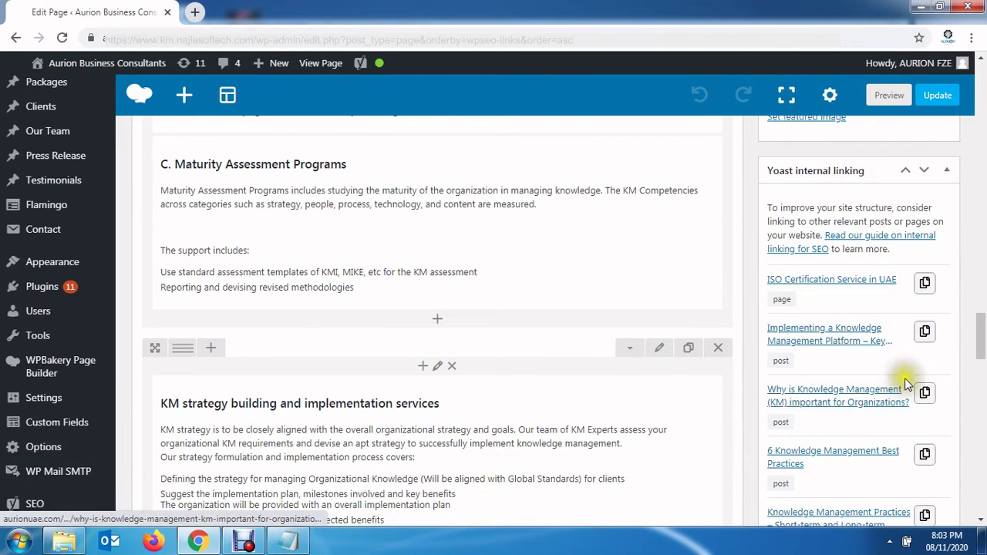
click(925, 284)
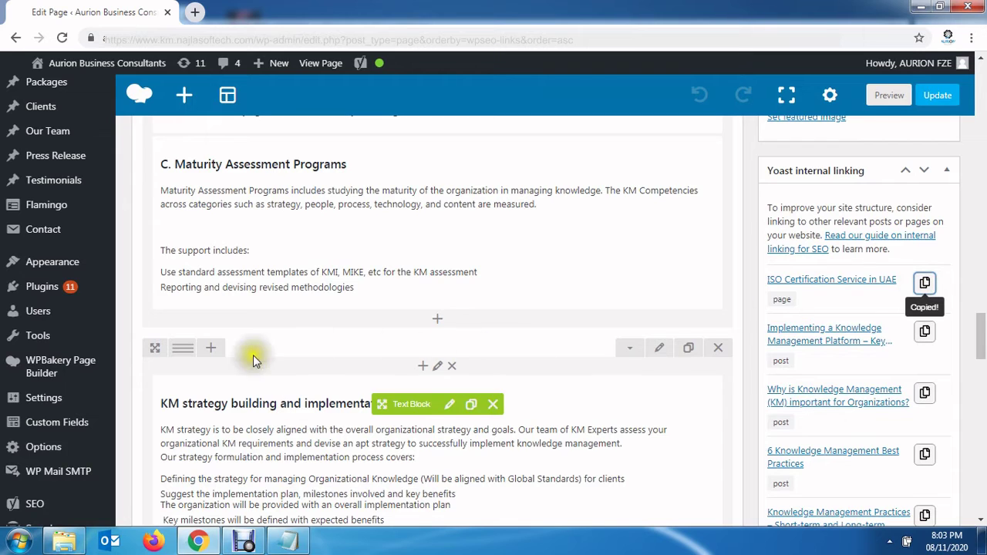
Copy the link of the suggested "Knowledge Management Practices – Short-term and Long-term" post from the internal linking suggestions
scroll(319, 353, down, 7)
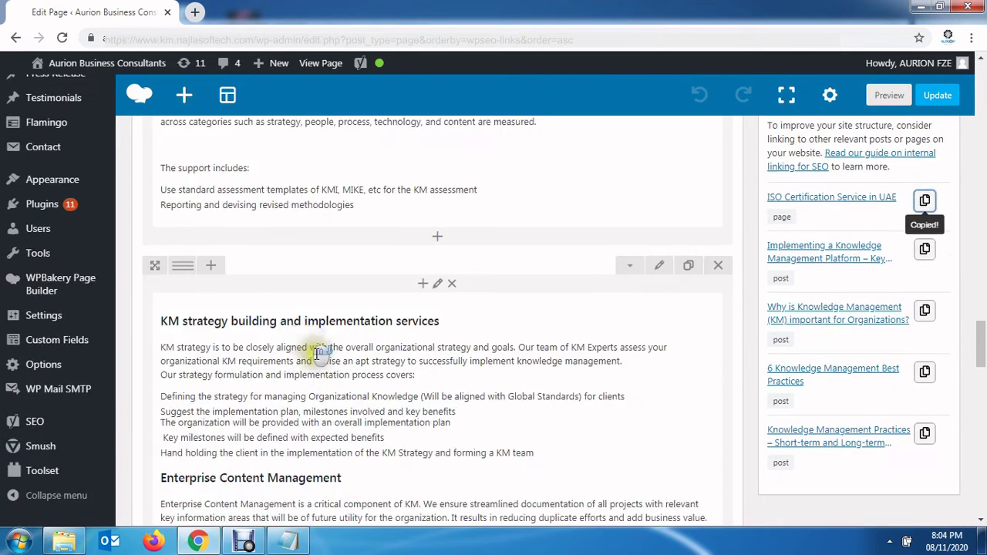
scroll(320, 413, down, 5)
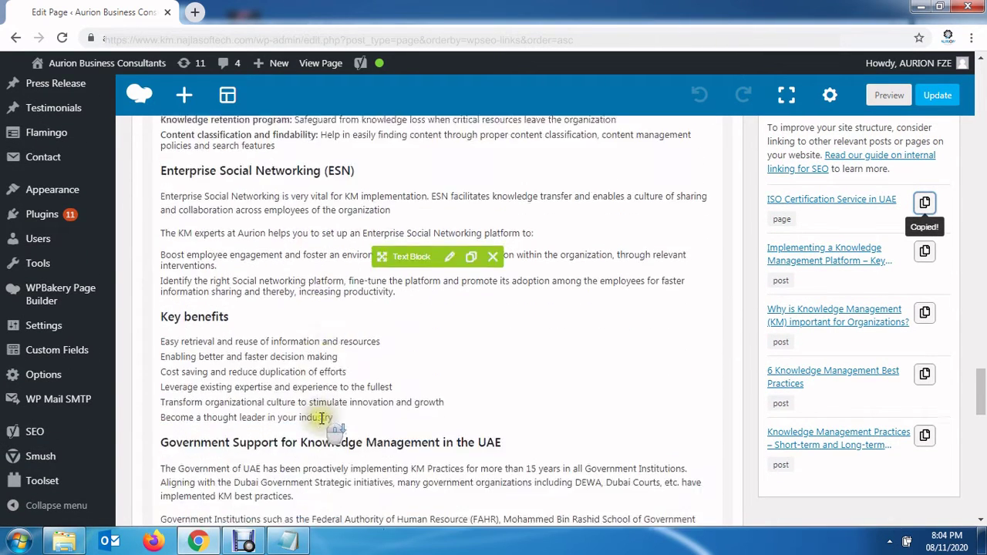
scroll(332, 428, down, 2)
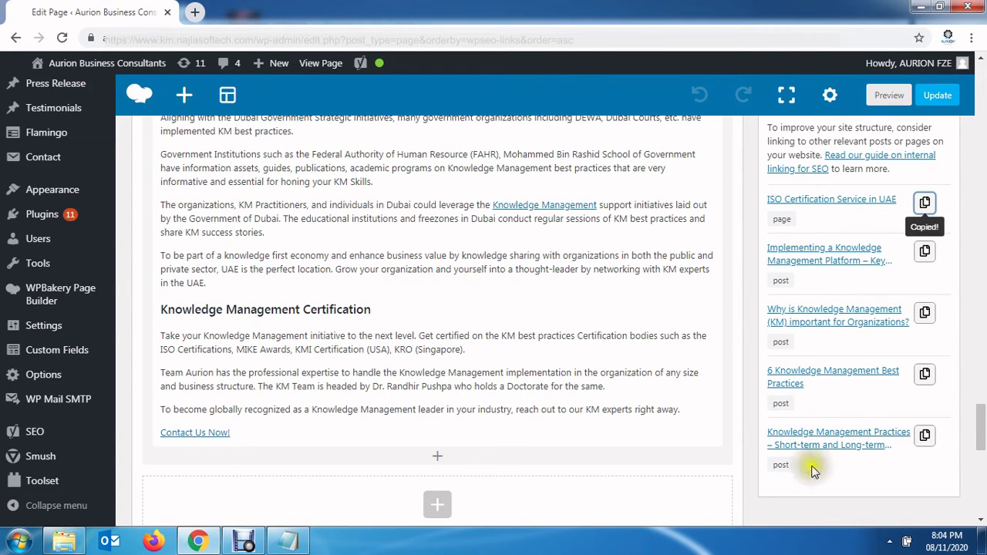
click(927, 437)
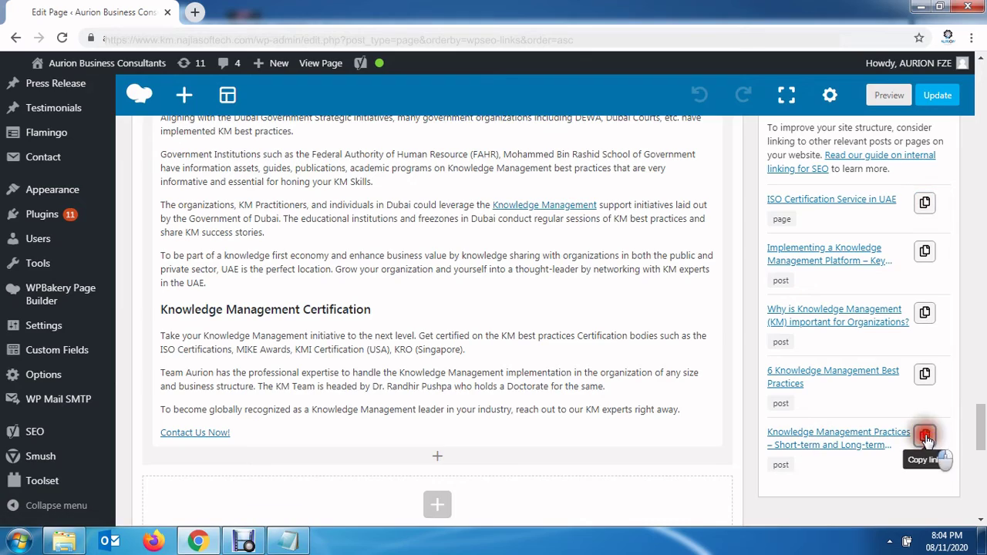
Expand the page's SEO analysis for the focus keyphrase and review its problems, improvements and good results
scroll(407, 293, up, 3)
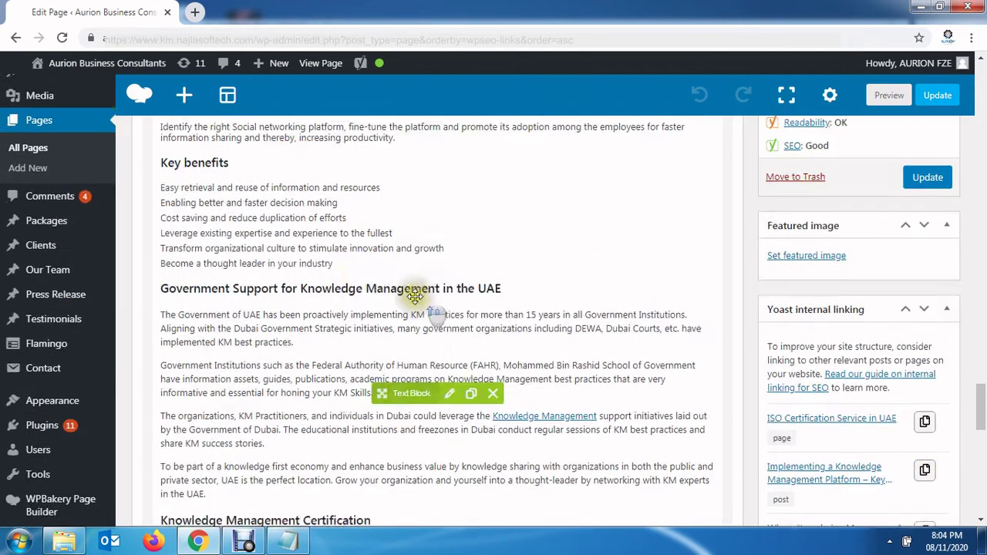
scroll(702, 308, up, 8)
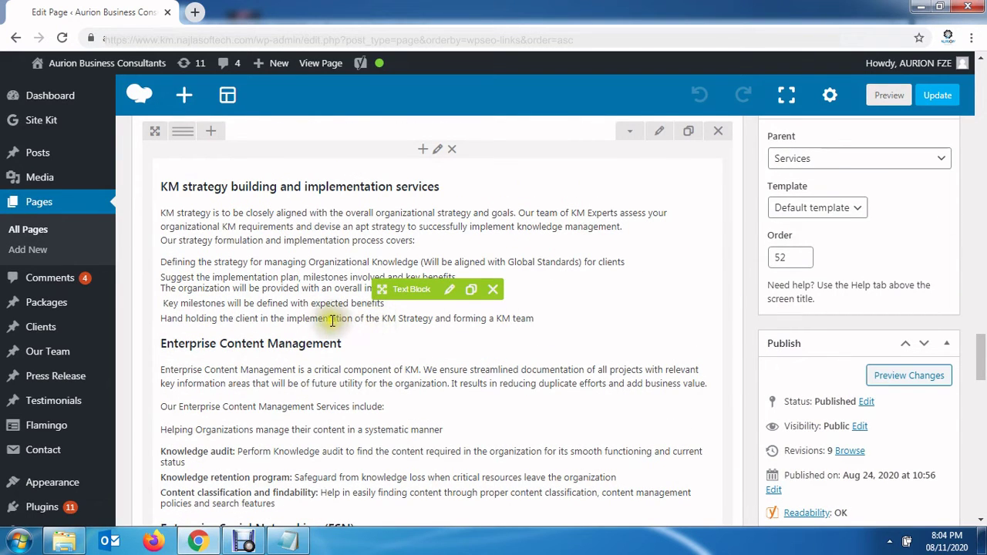
scroll(327, 321, up, 2)
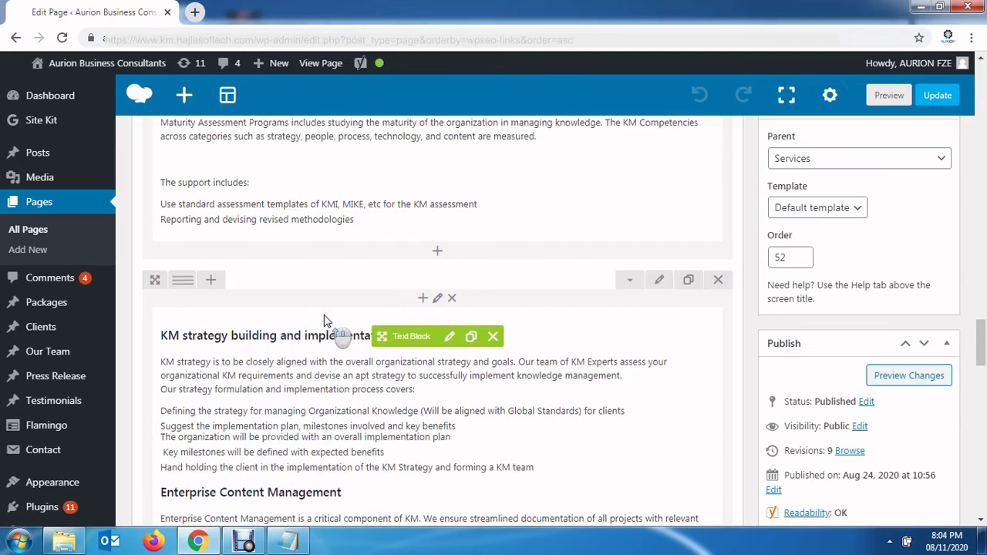
scroll(324, 321, up, 2)
drag(979, 328, 964, 172)
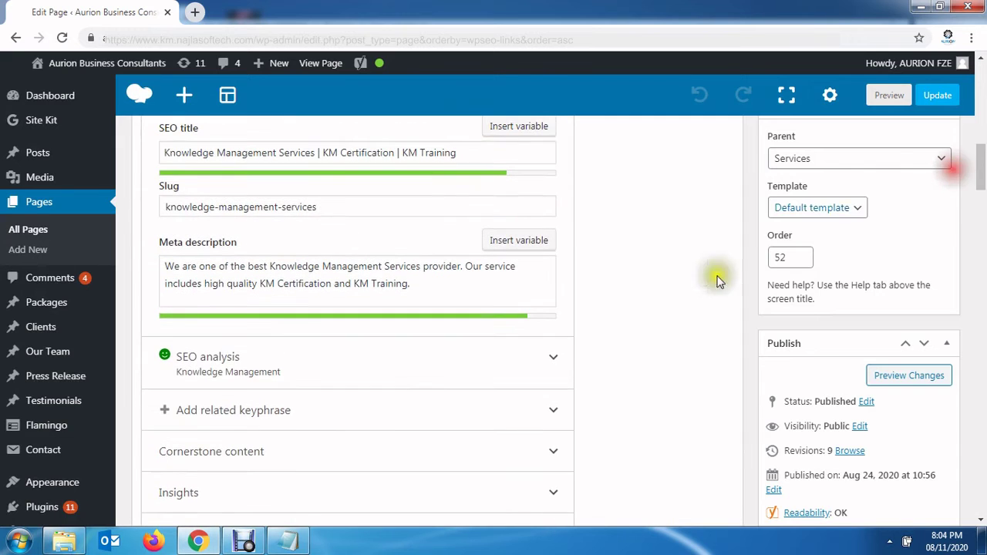
click(552, 362)
scroll(498, 405, down, 3)
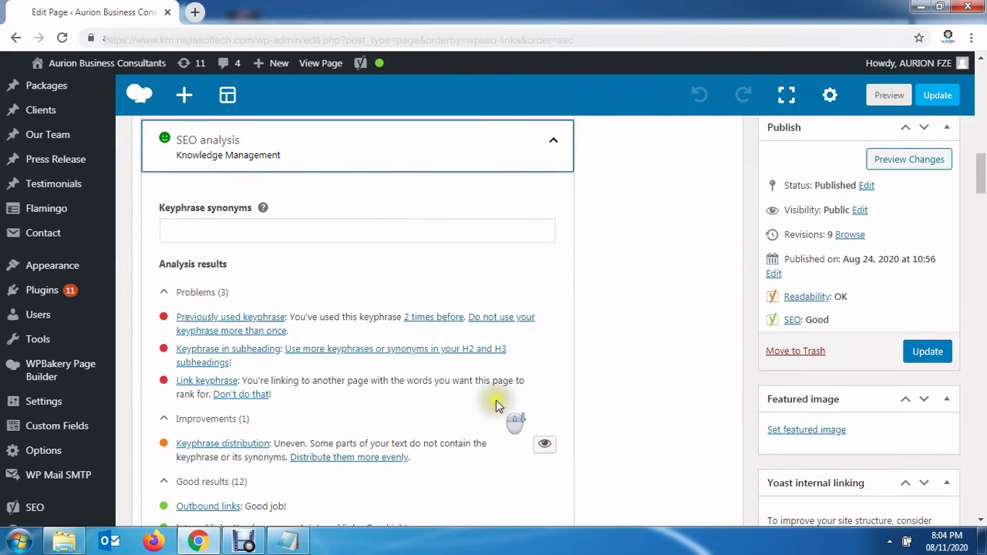
scroll(498, 406, down, 1)
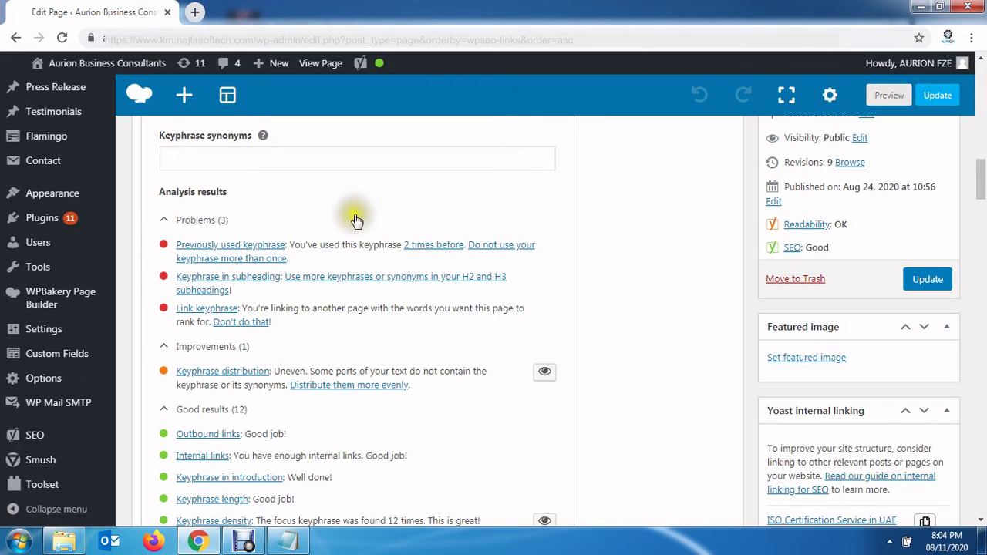
scroll(532, 292, up, 3)
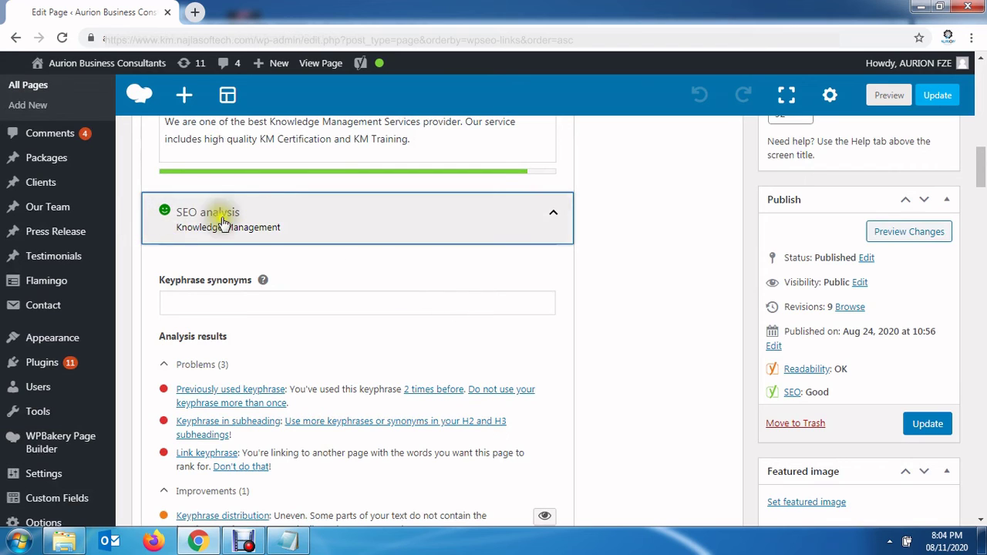
Get related keyphrases for the focus keyphrase and add "knowledge management system" and "what is knowledge management" from the suggestions
scroll(285, 351, up, 3)
scroll(285, 351, up, 10)
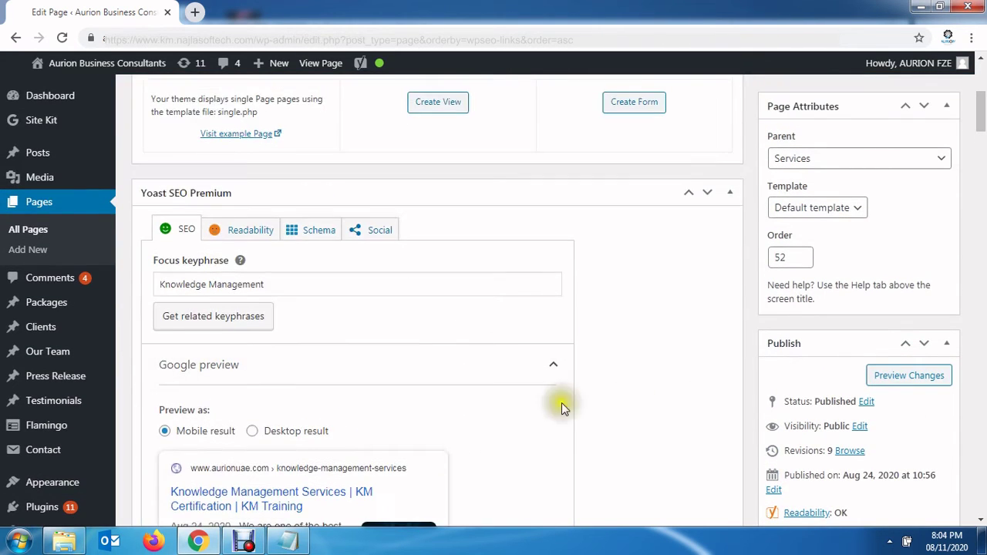
click(228, 315)
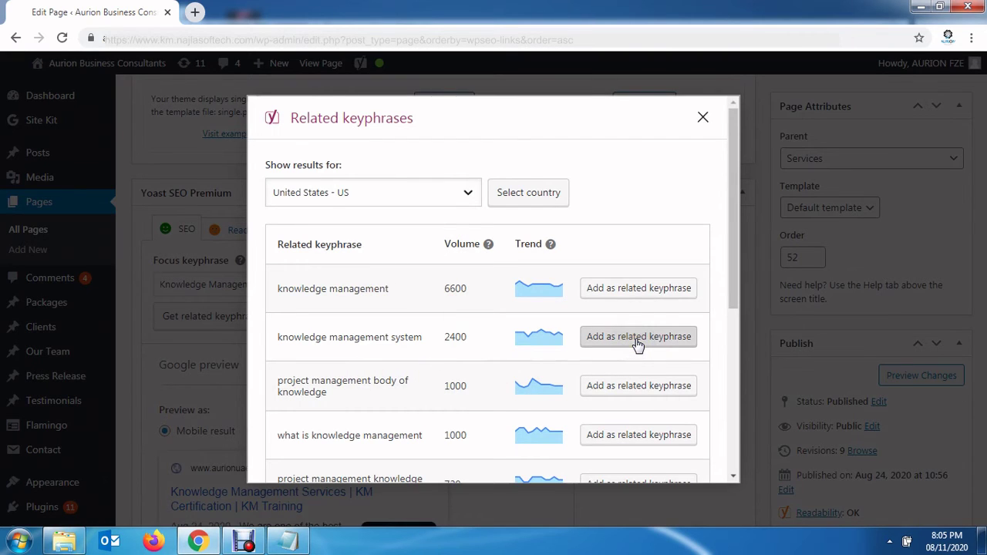
scroll(544, 374, down, 2)
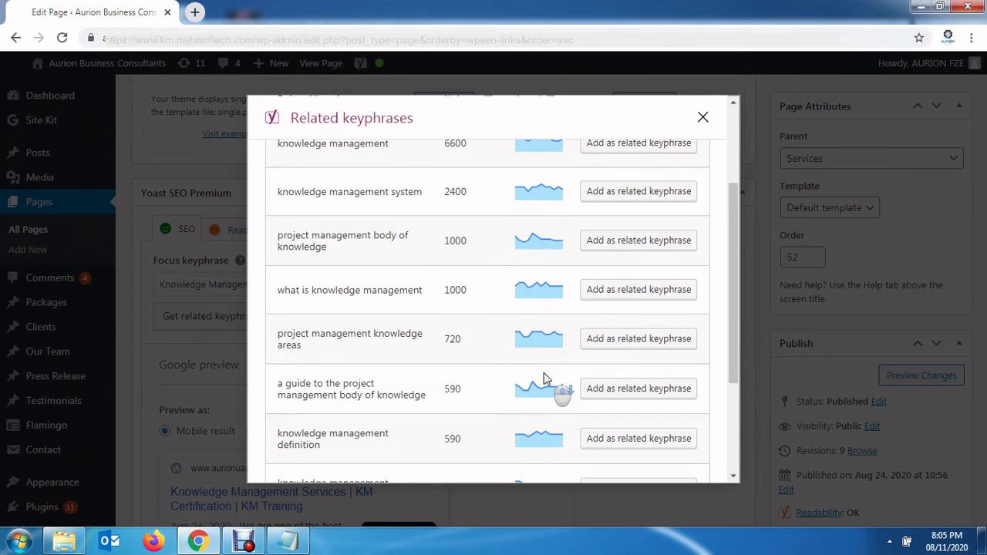
scroll(543, 375, down, 2)
scroll(544, 382, down, 1)
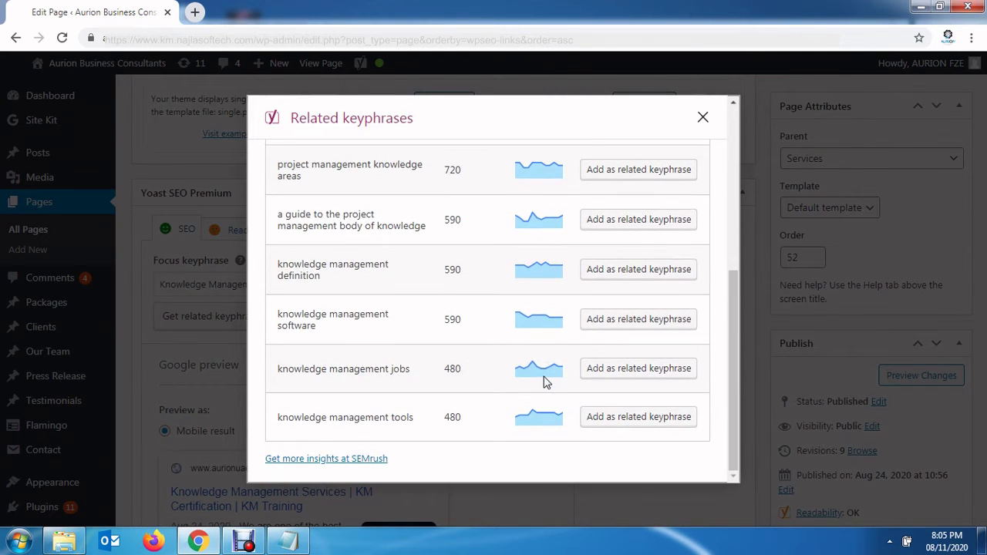
scroll(543, 382, up, 4)
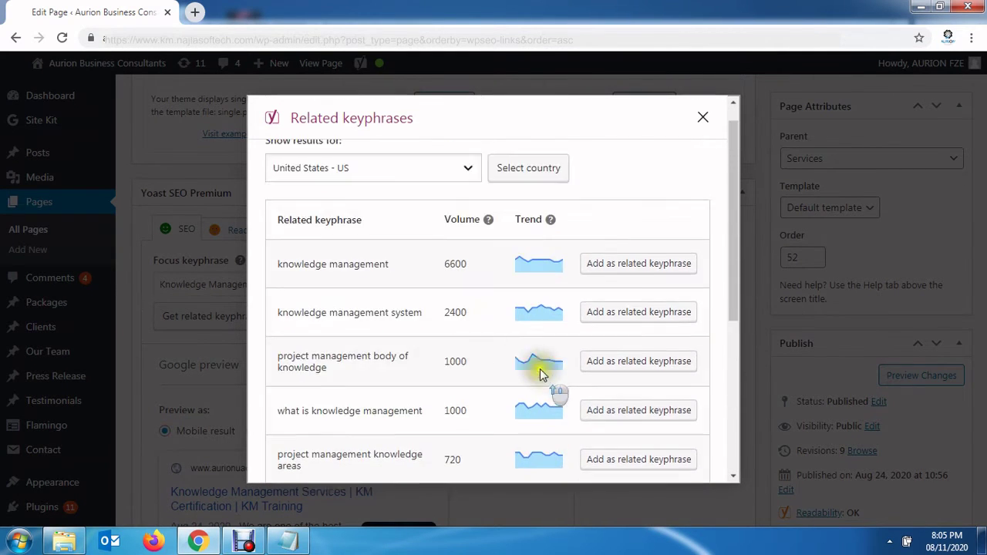
click(625, 316)
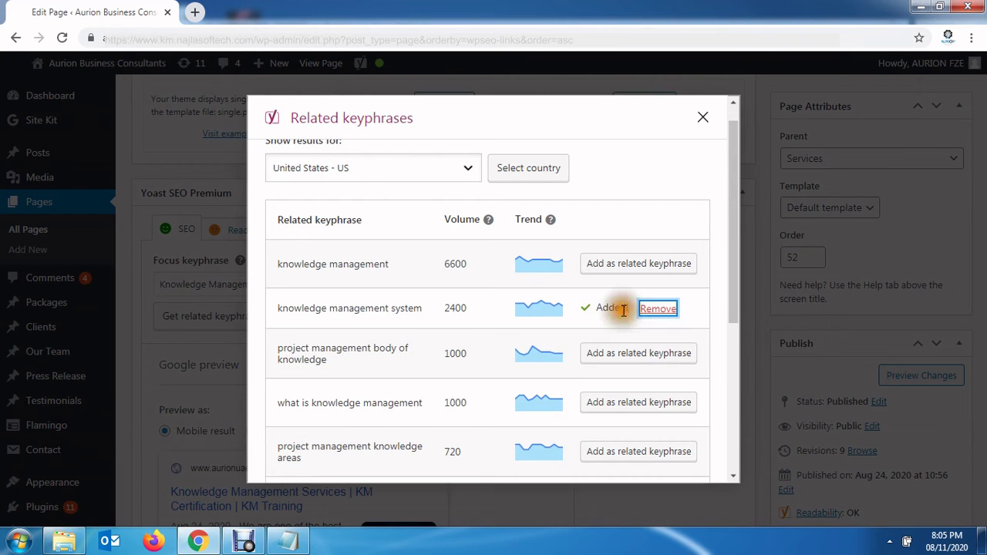
click(631, 405)
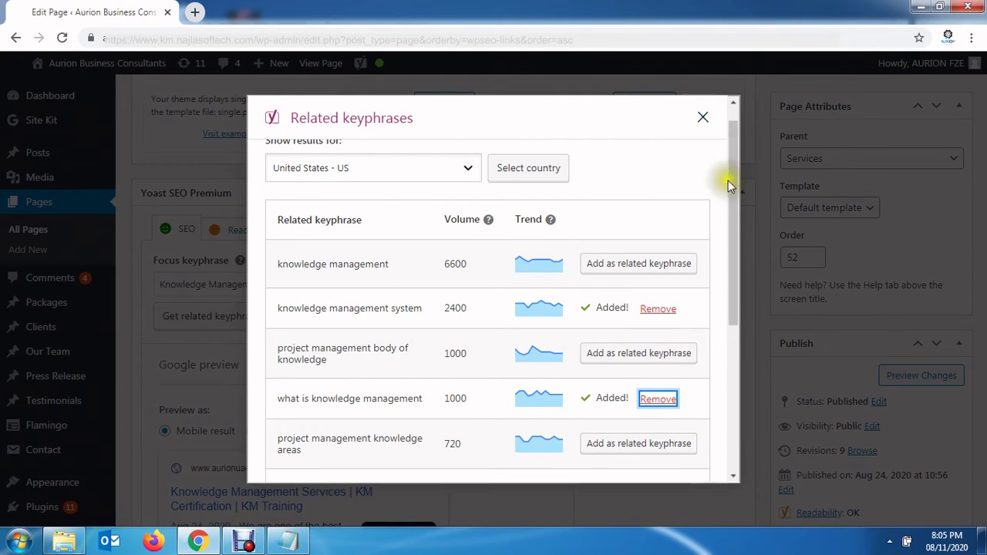
drag(730, 214, 730, 389)
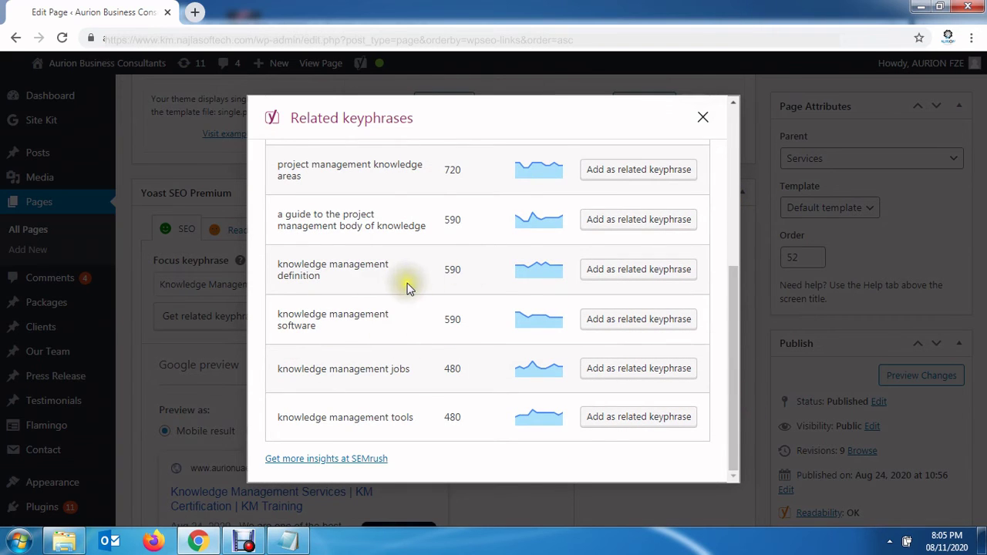
click(703, 118)
Expand the related keyphrase "knowledge management system" below the SEO analysis and review its analysis results
scroll(478, 328, down, 1)
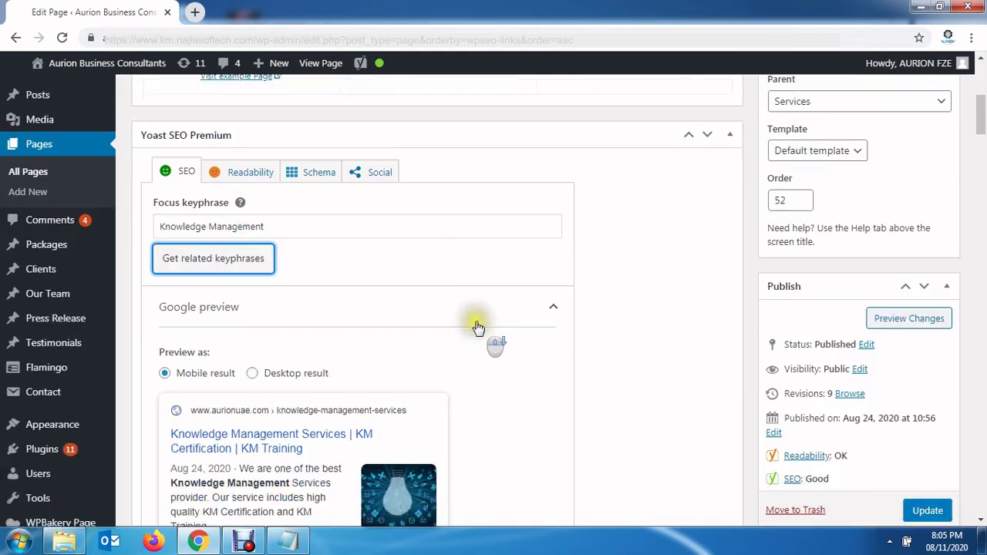
scroll(479, 328, down, 6)
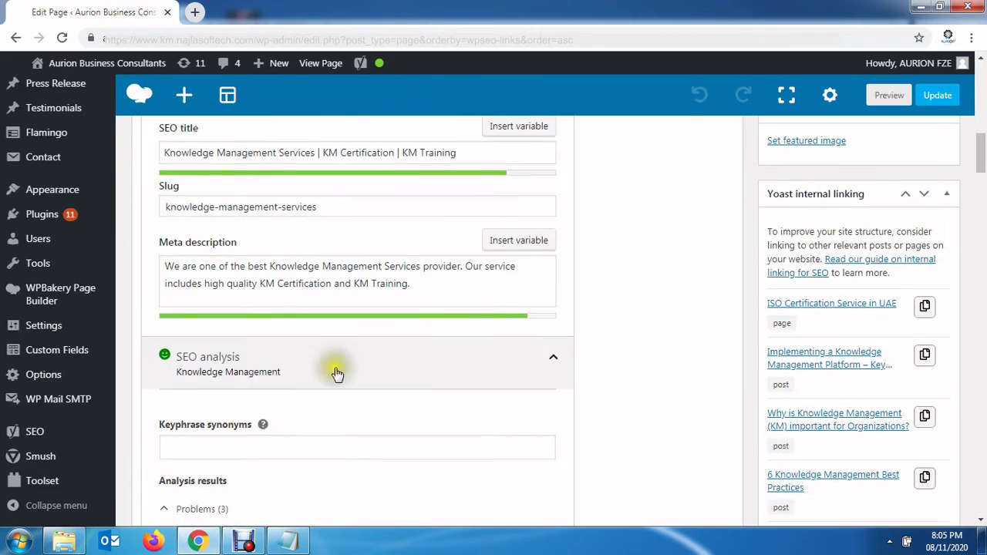
scroll(403, 375, up, 4)
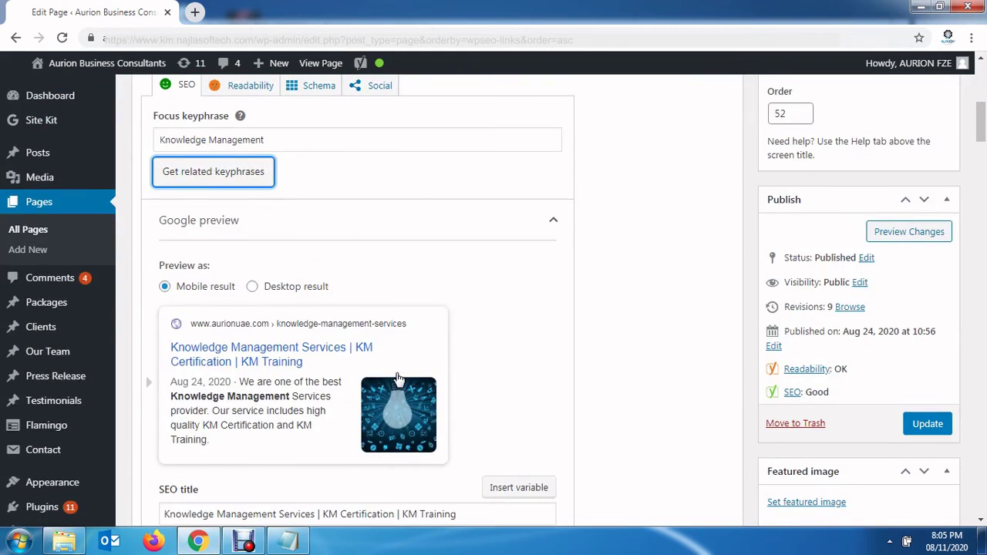
scroll(415, 397, down, 4)
scroll(396, 374, down, 10)
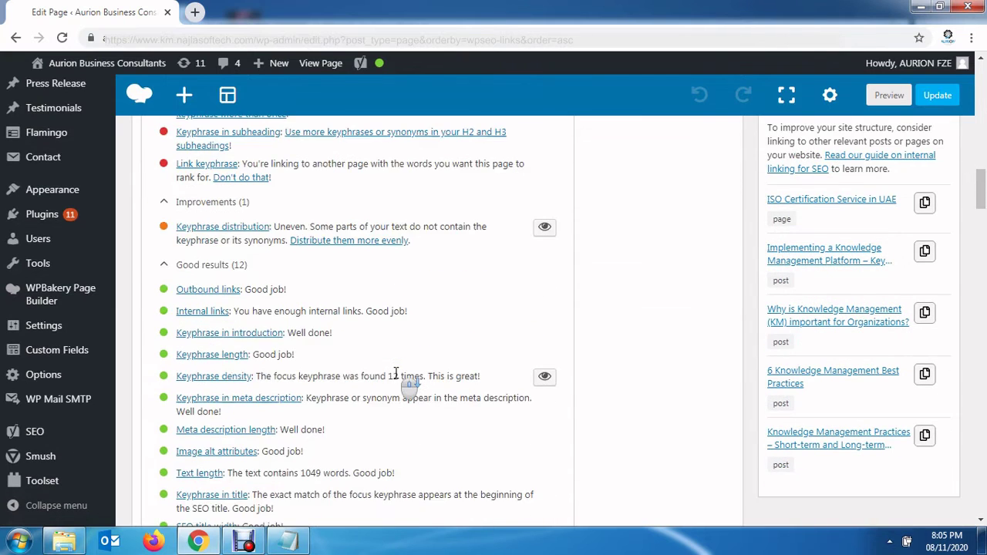
scroll(395, 374, down, 2)
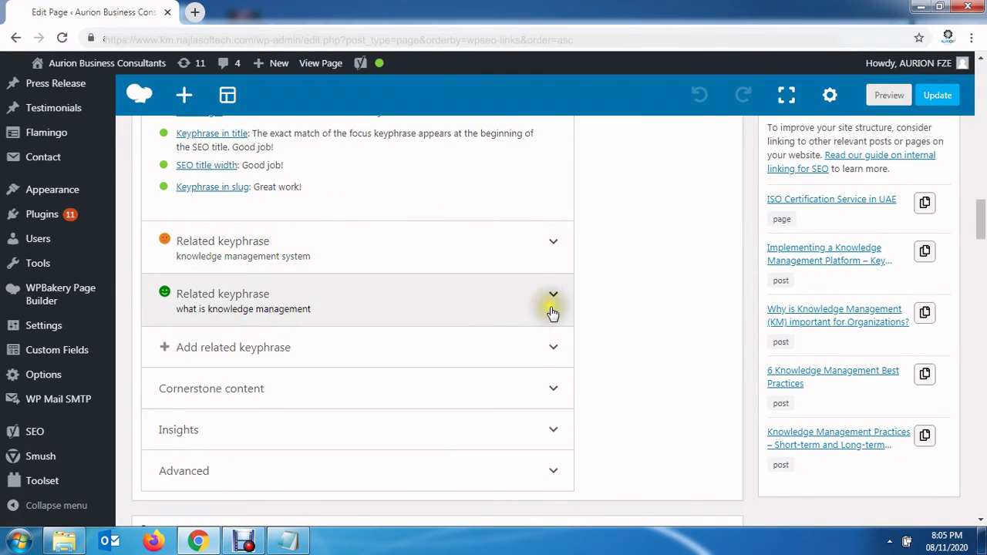
click(553, 245)
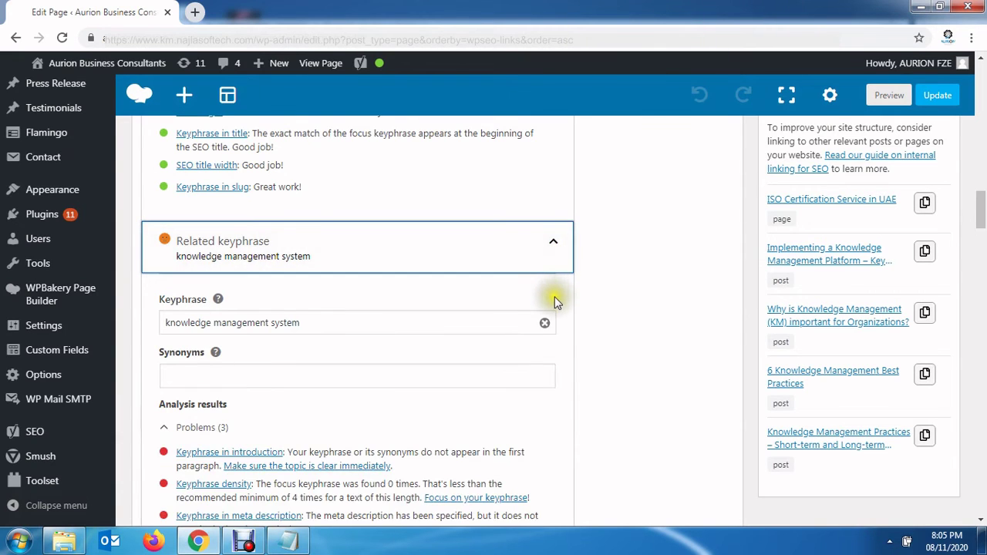
scroll(555, 298, down, 3)
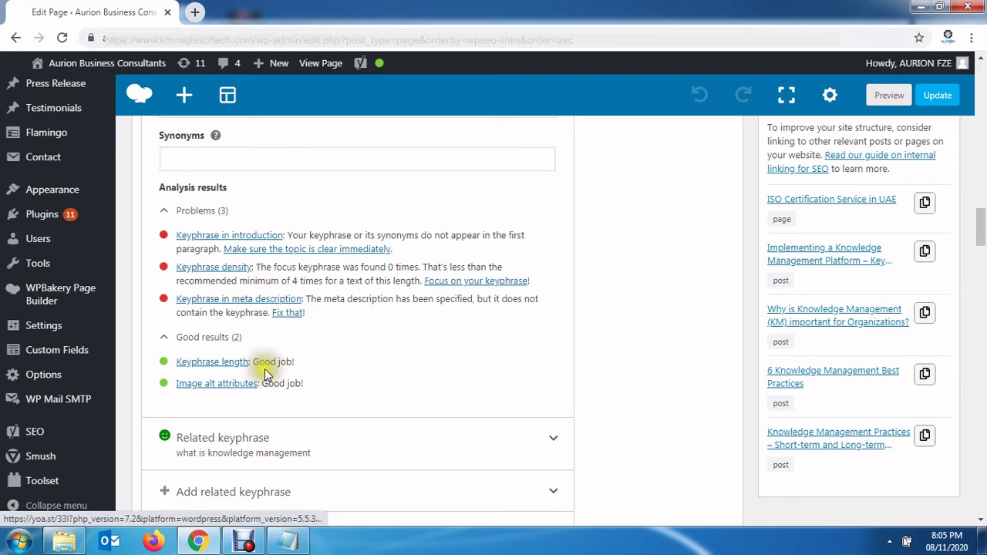
scroll(469, 367, up, 15)
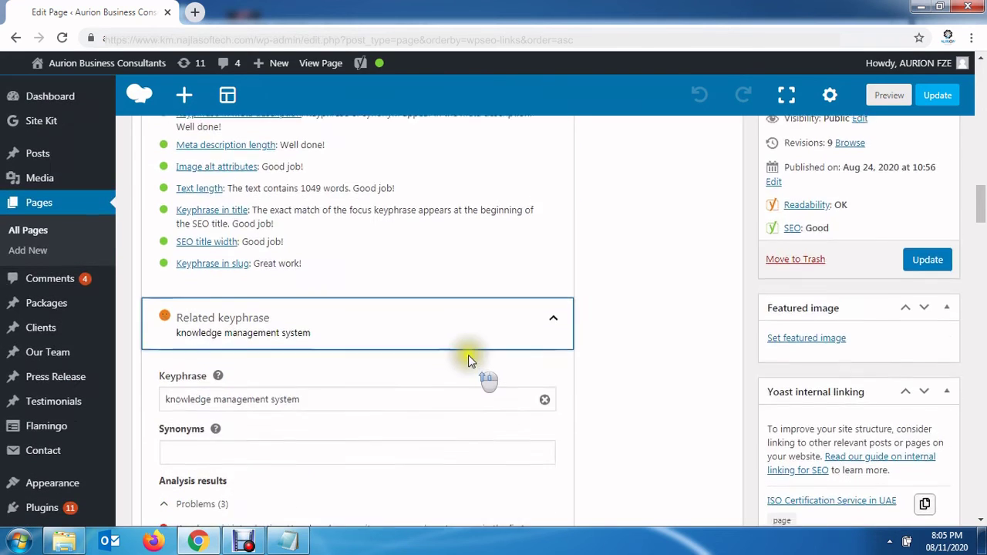
Update the Knowledge Management Services page and compare the desktop and mobile results in its Google preview
scroll(875, 183, up, 5)
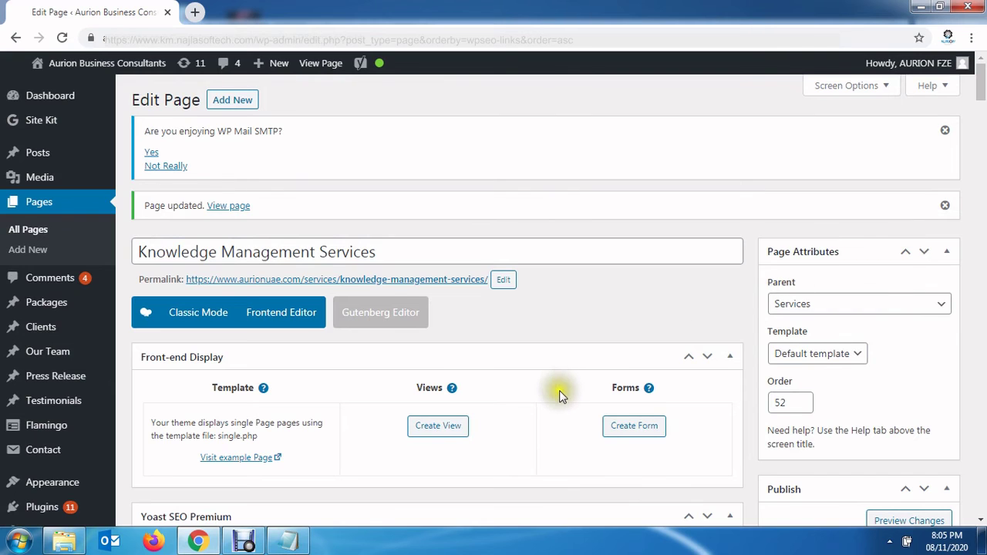
scroll(560, 393, down, 4)
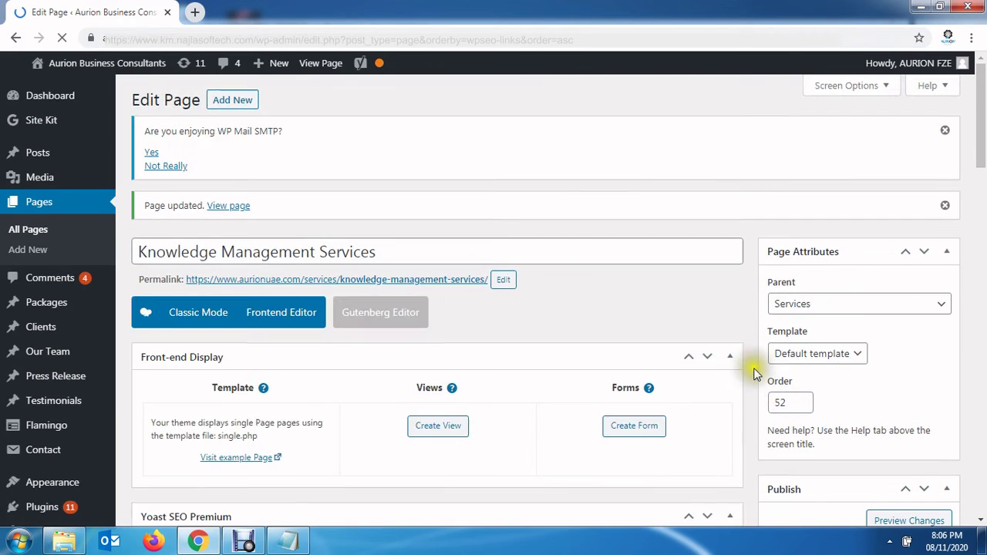
scroll(667, 343, down, 5)
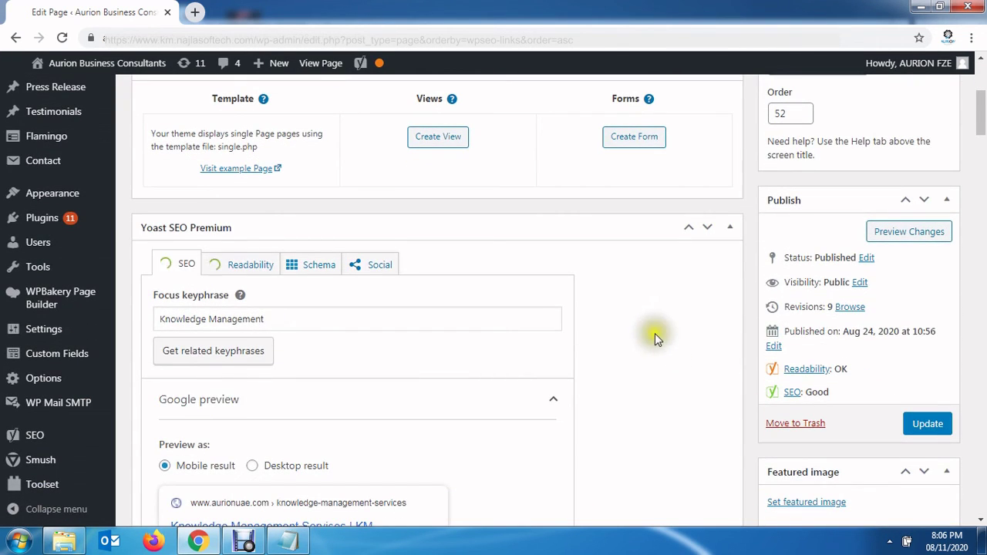
scroll(619, 324, down, 1)
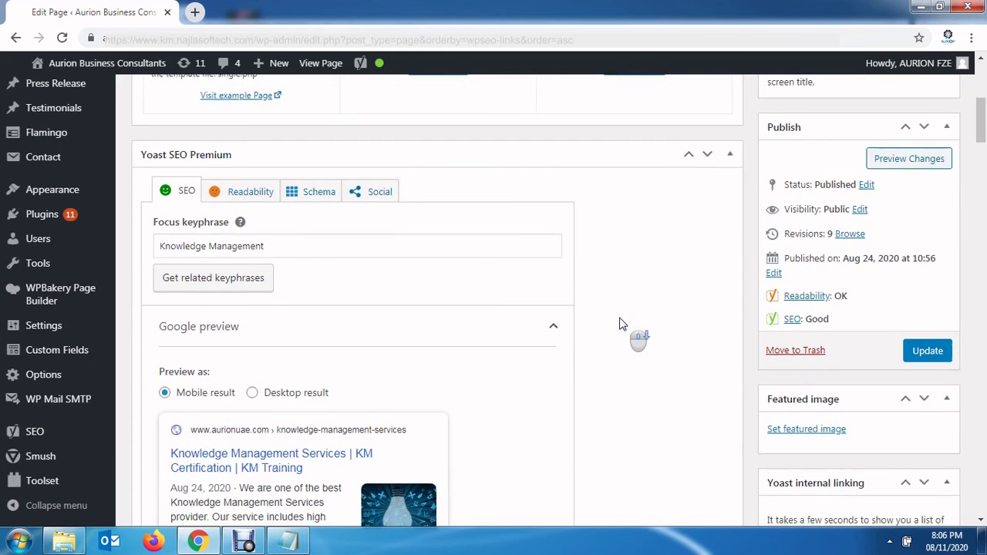
scroll(620, 324, down, 2)
click(253, 249)
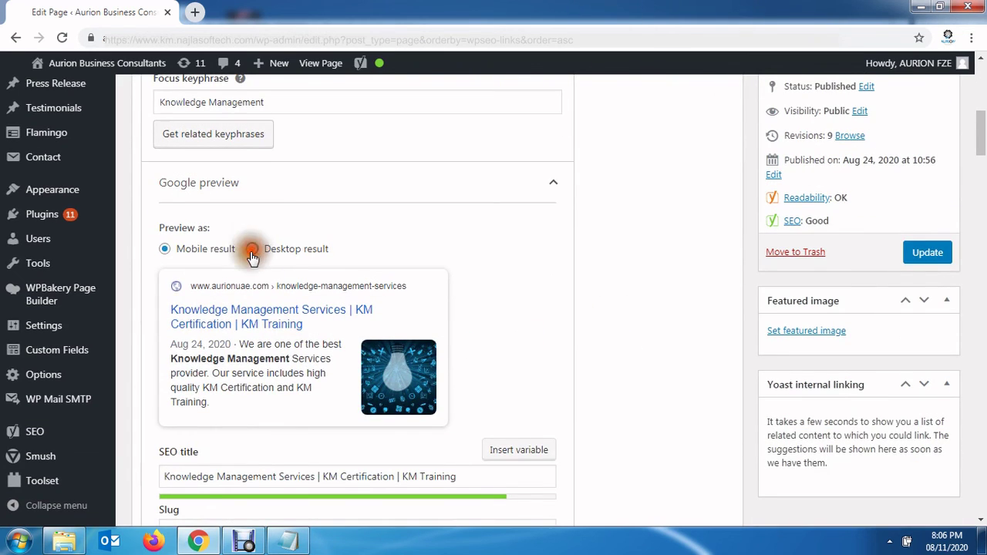
click(164, 250)
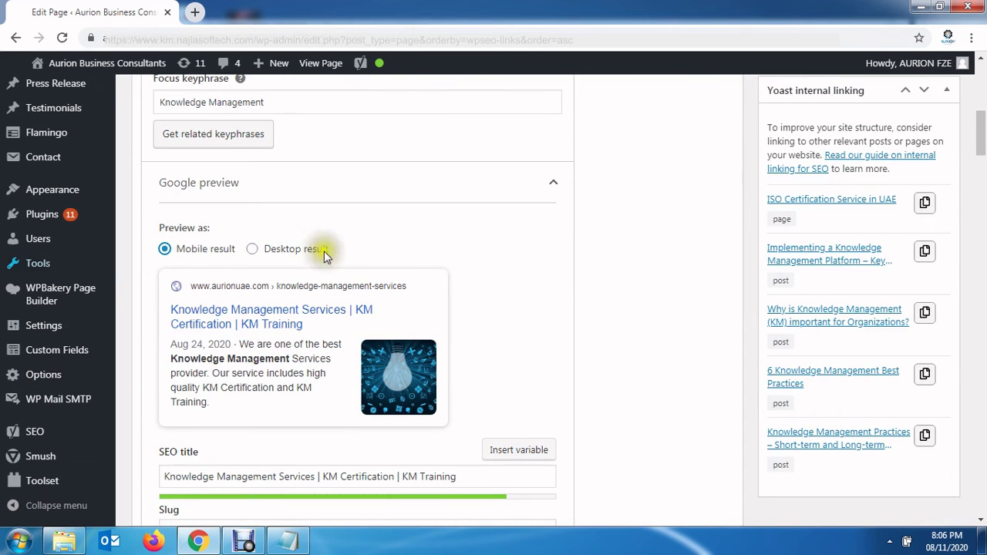
Open the list of all pages and look through the pages with their SEO and readability scores and link counts
mouse_move(48, 222)
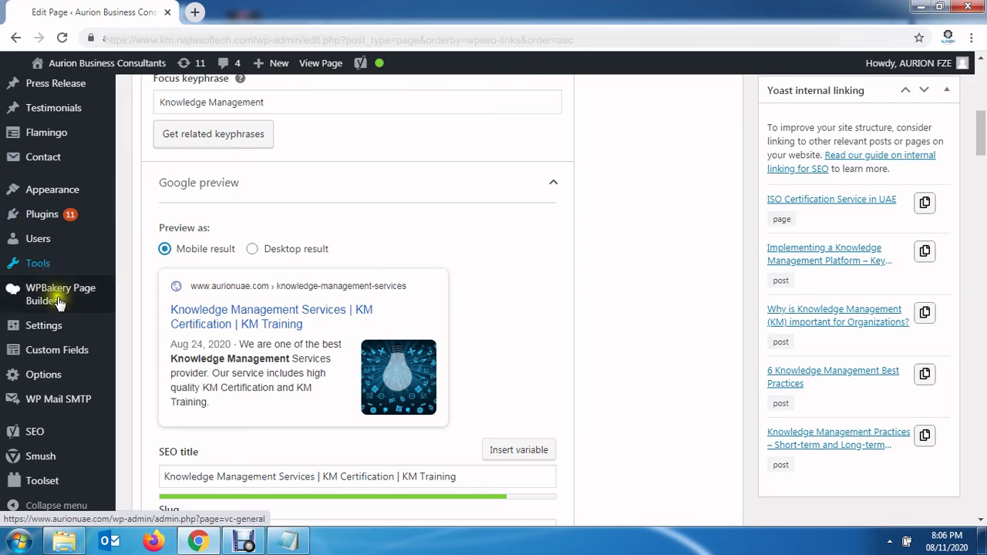
mouse_move(54, 248)
scroll(46, 231, up, 3)
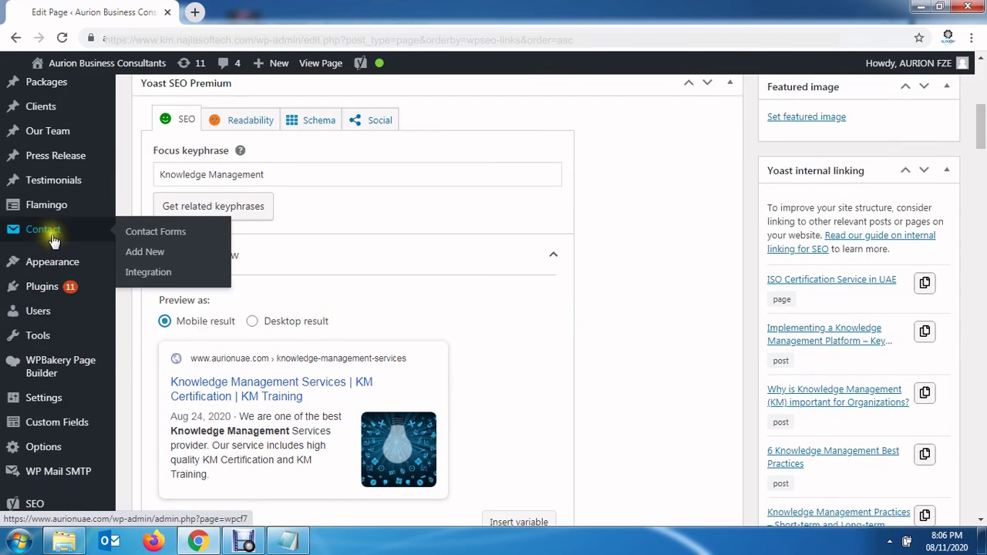
scroll(45, 208, up, 1)
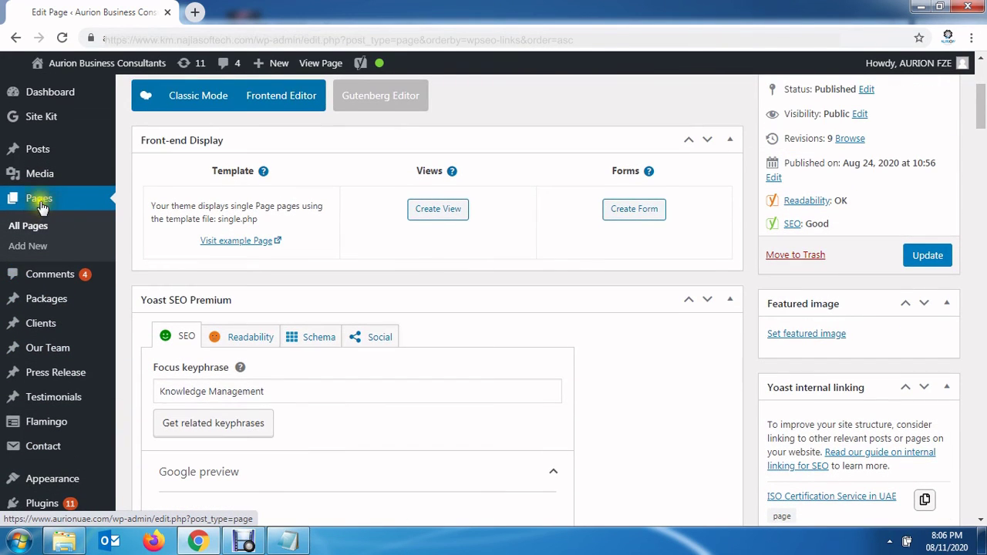
click(32, 227)
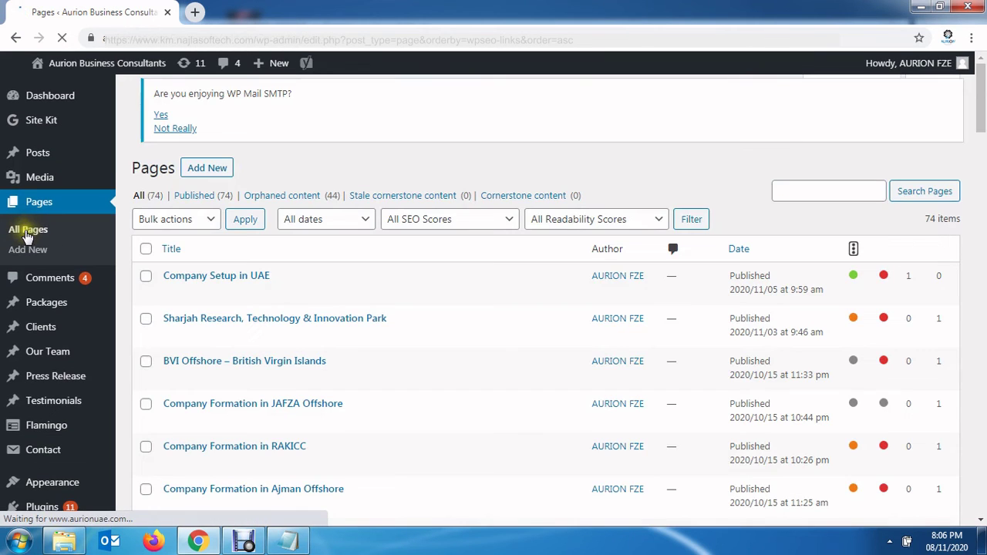
scroll(644, 308, down, 8)
scroll(648, 321, down, 15)
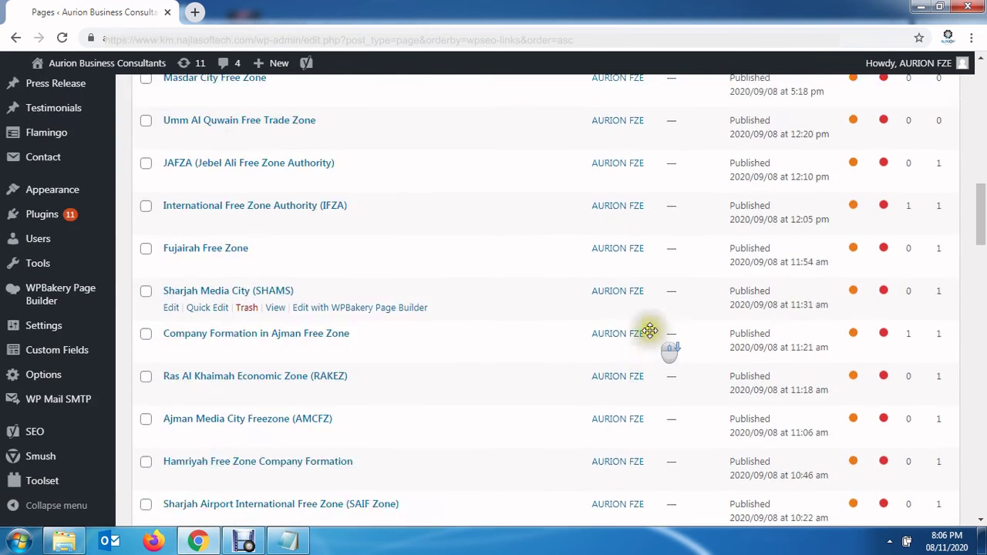
scroll(621, 361, down, 6)
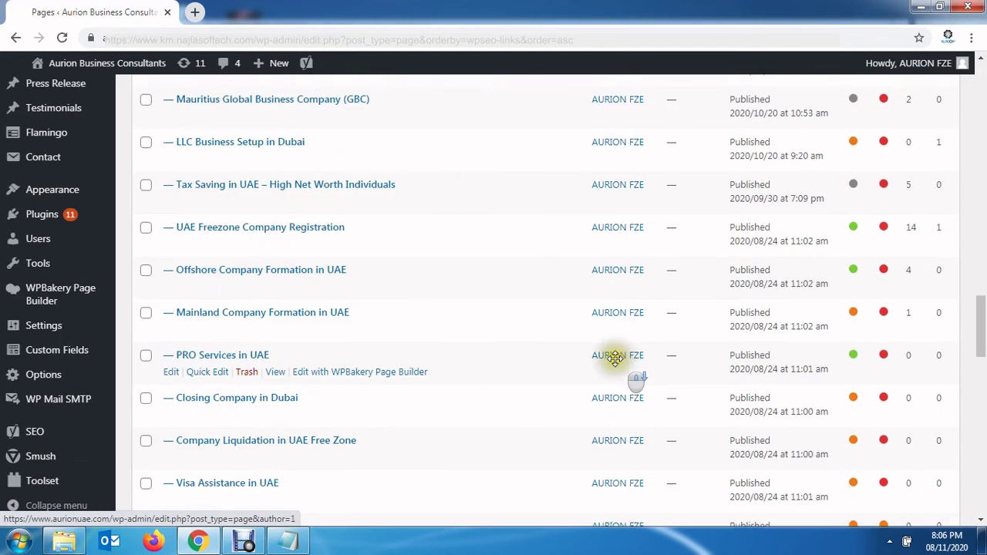